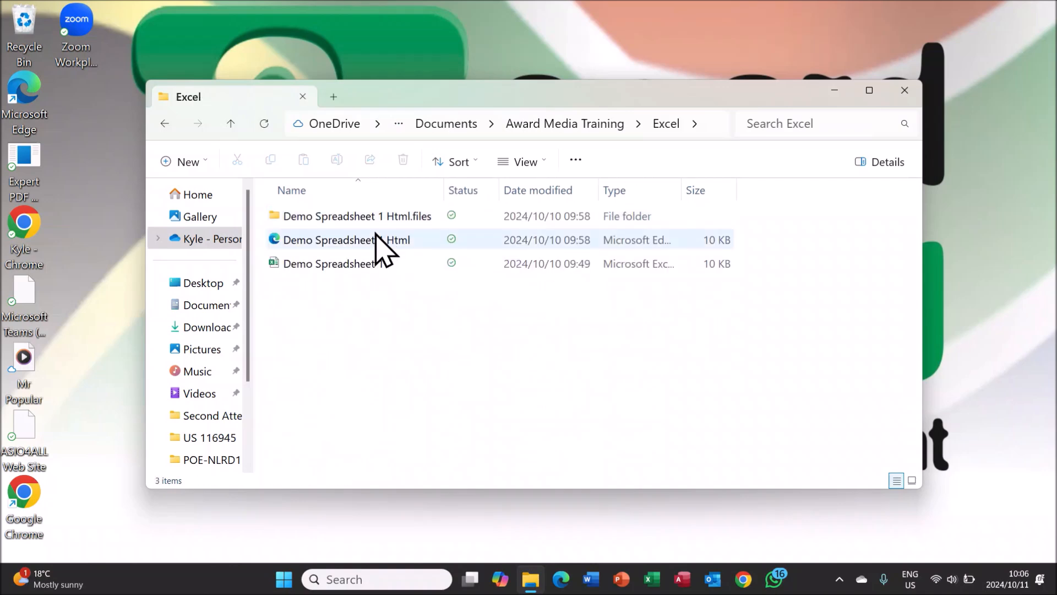
- Open the Demo Spreadsheet 1 workbook from the Excel folder and hide its Quick Access Toolbar
double_click(379, 266)
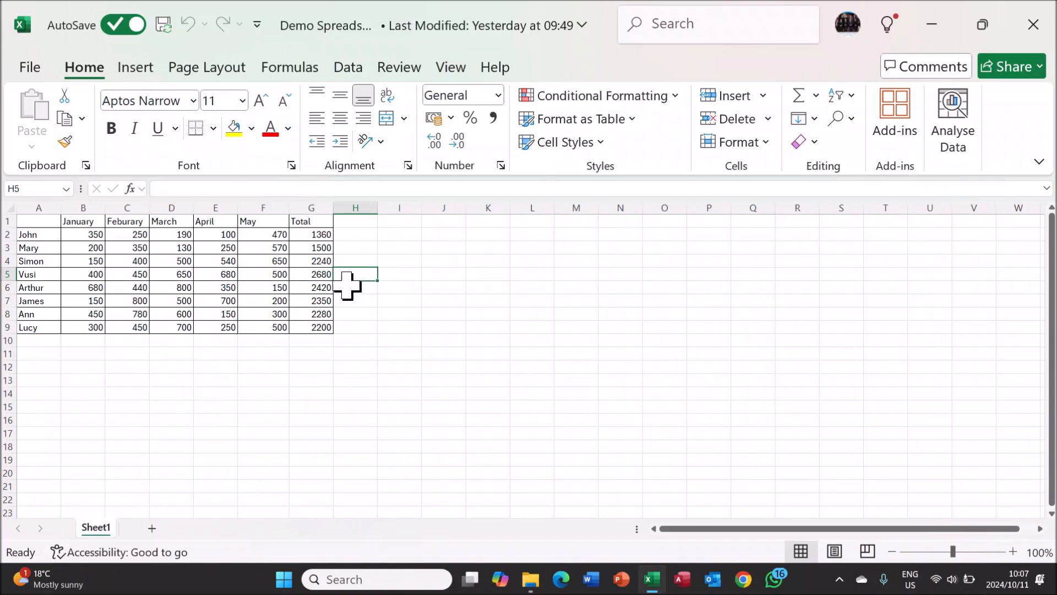
left_click(257, 25)
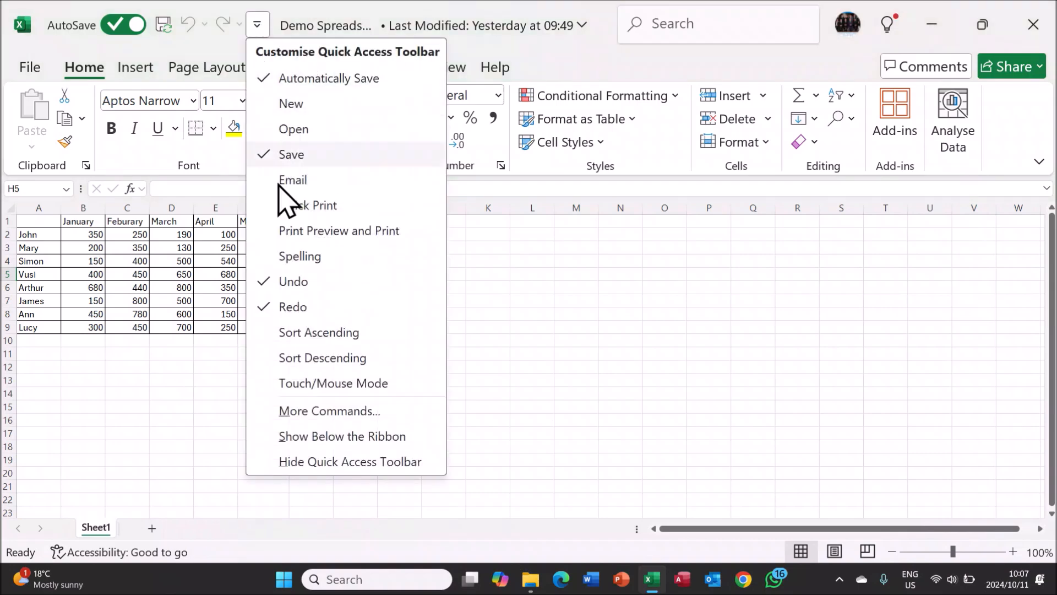
left_click(329, 463)
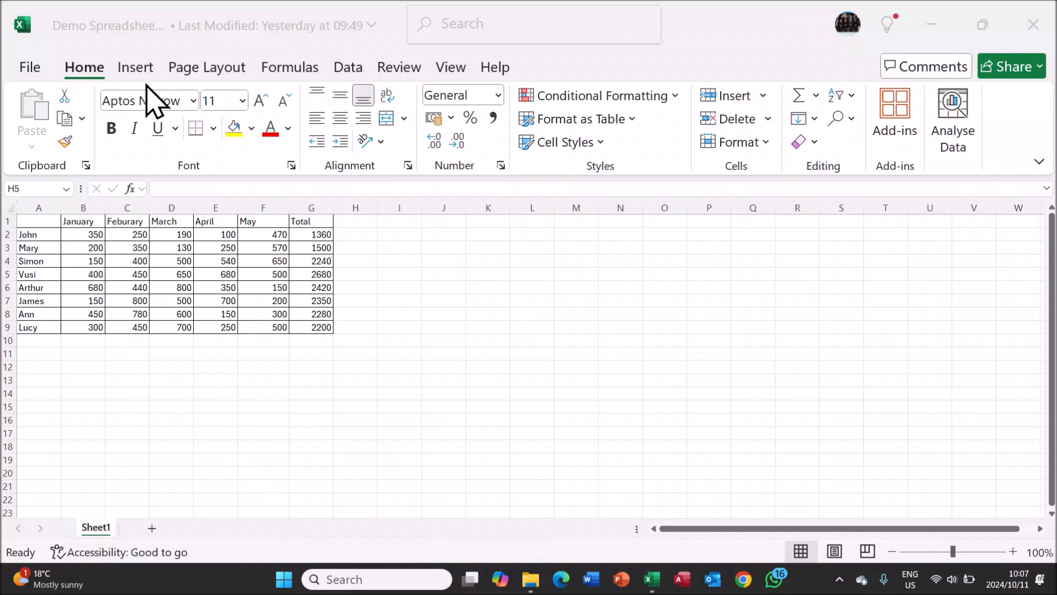
- Turn the Quick Access Toolbar display back on in the Excel options and apply the setting
left_click(43, 72)
left_click(43, 71)
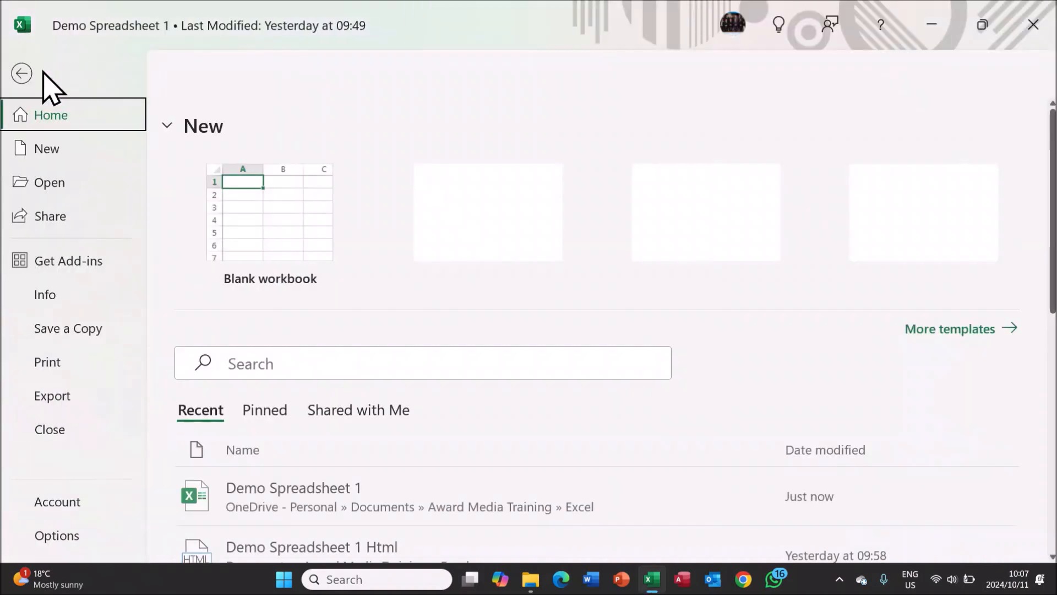
left_click(75, 537)
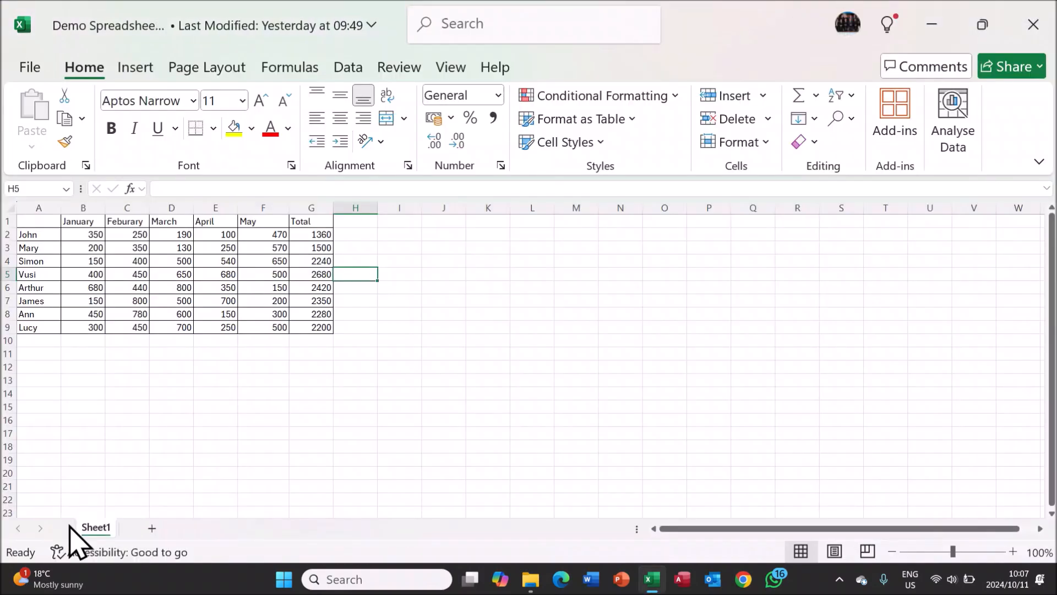
left_click(302, 364)
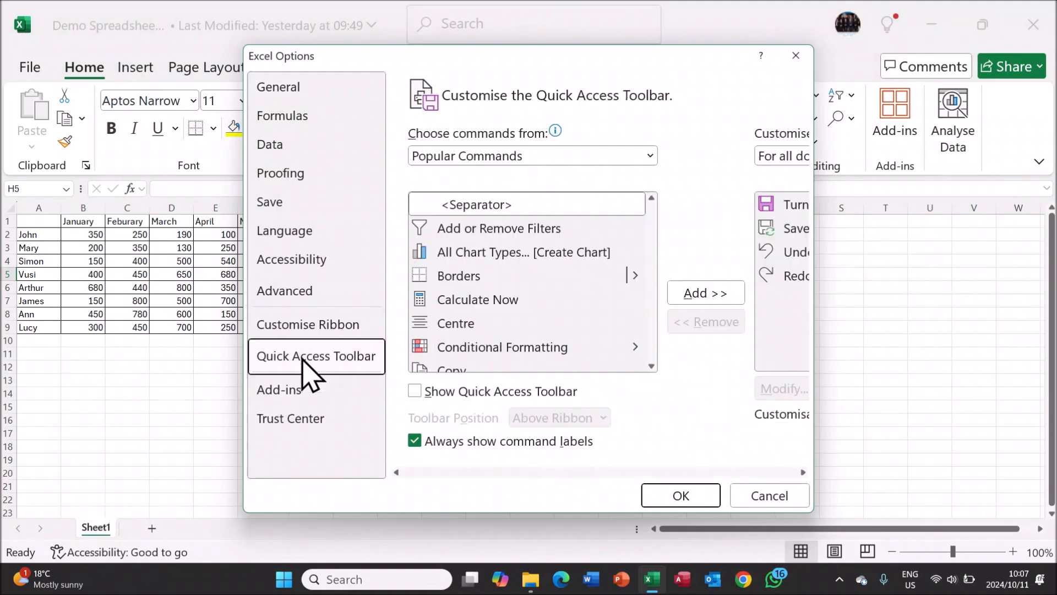
left_click(416, 391)
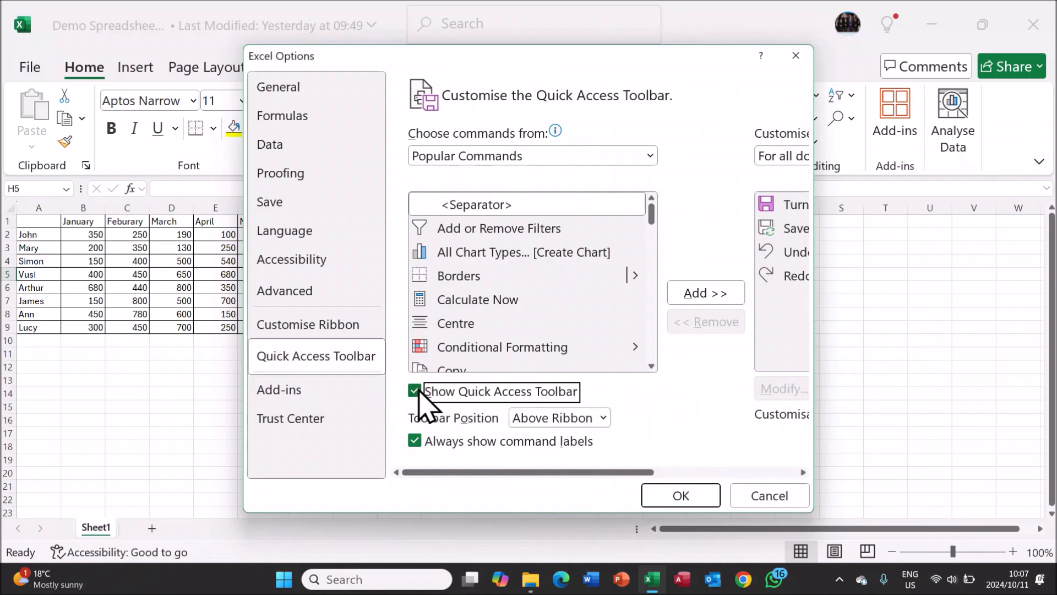
left_click(682, 497)
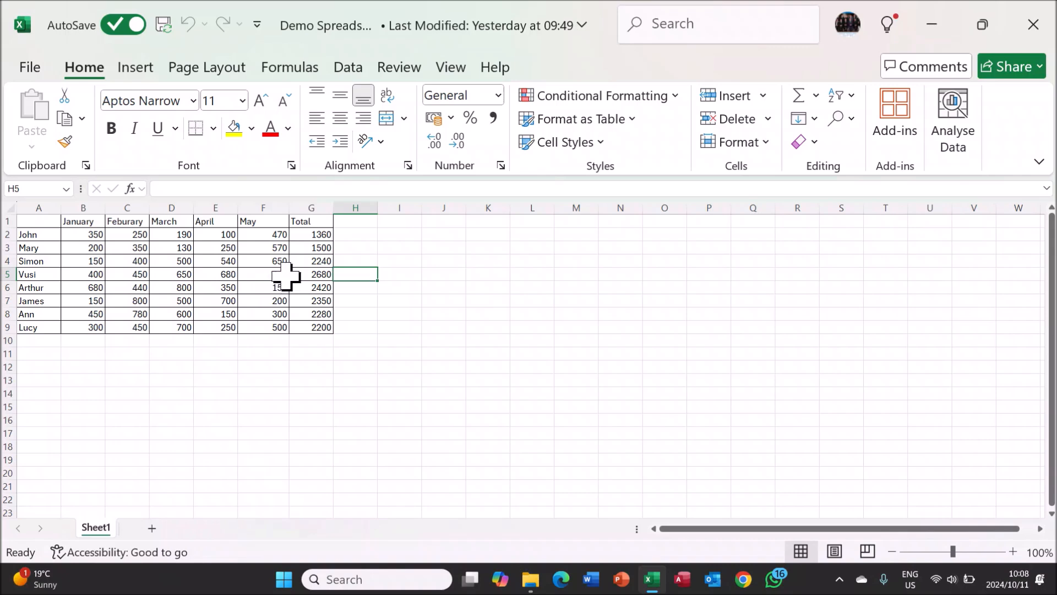
- Dismiss the navigation tip and set the worksheet magnification to 75%
left_click(443, 68)
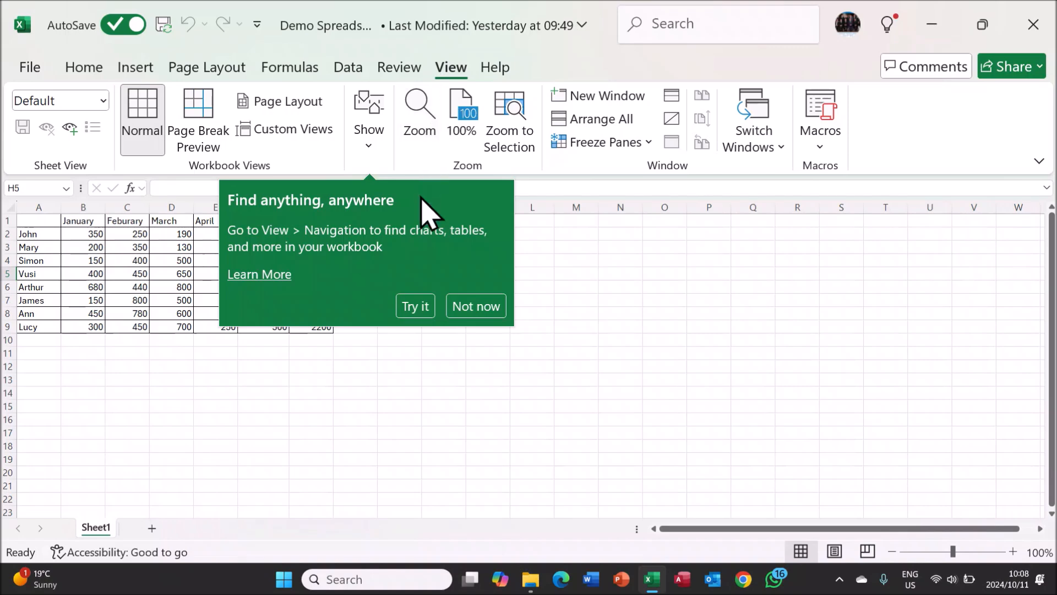
left_click(458, 307)
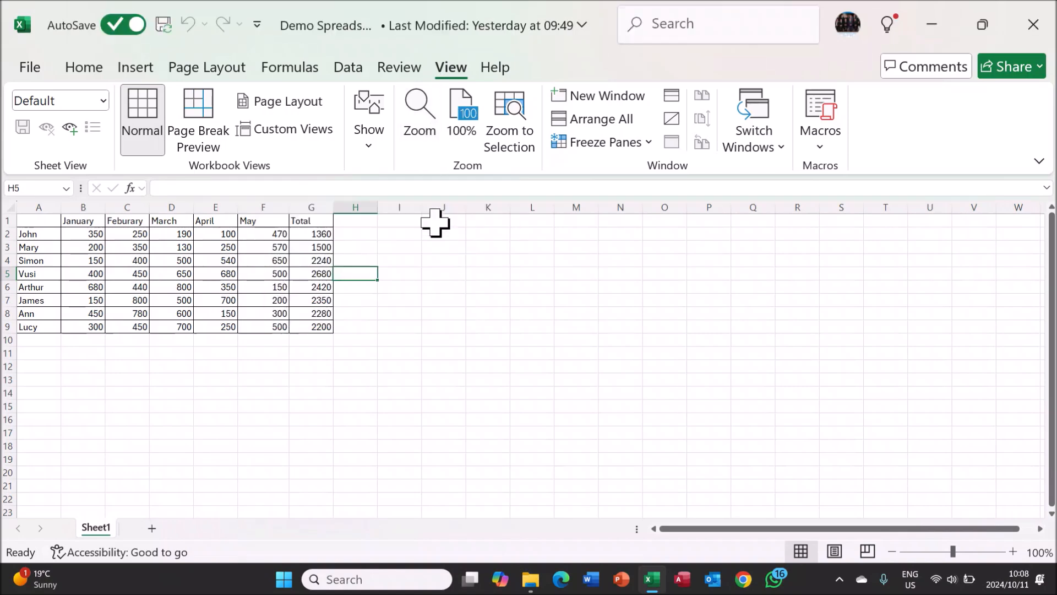
left_click(425, 135)
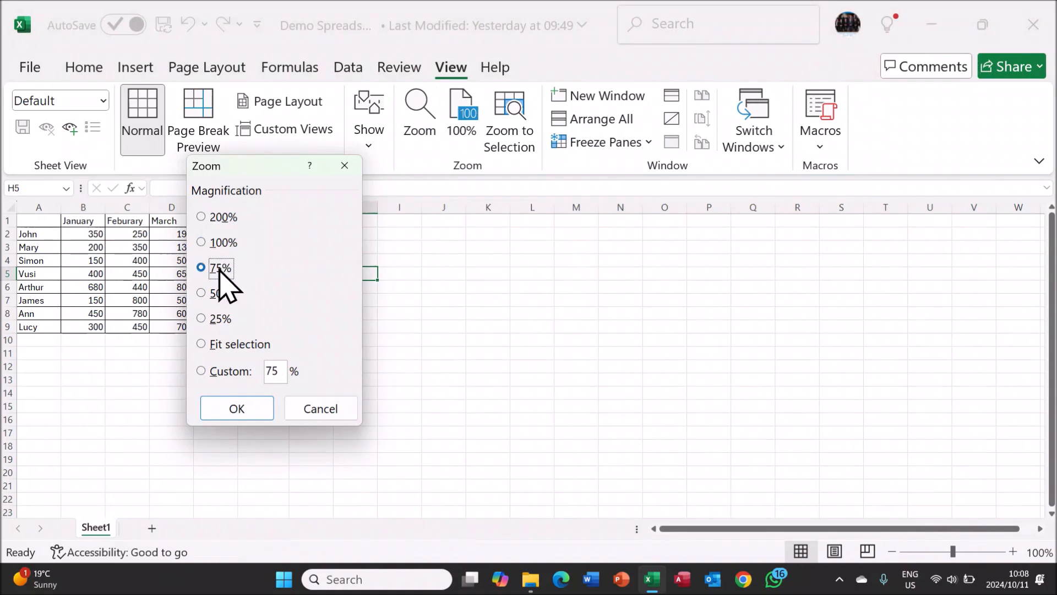
left_click(251, 414)
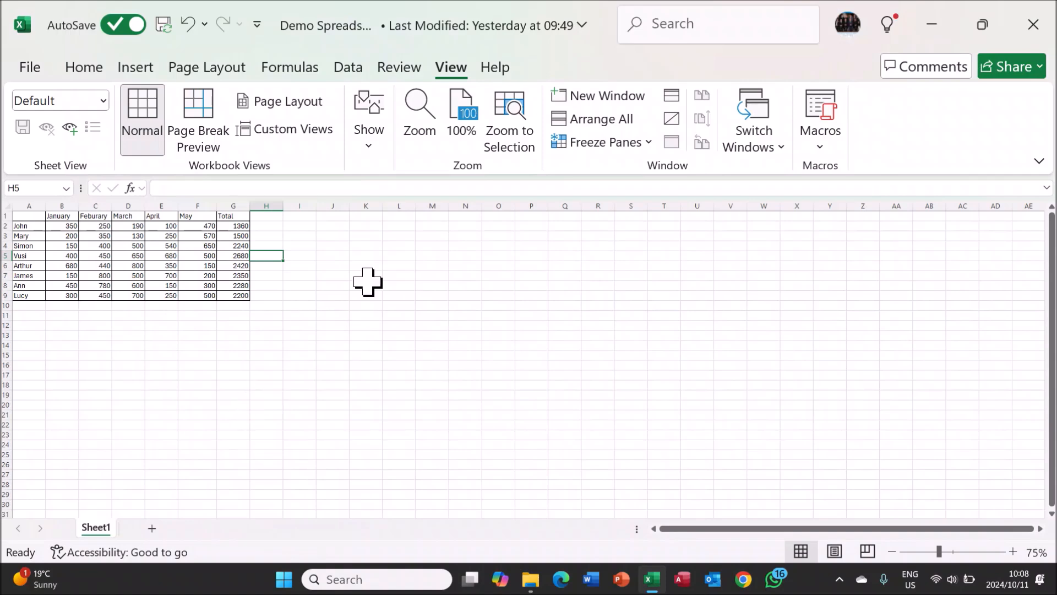
- Set the worksheet magnification back to 100%
left_click(420, 130)
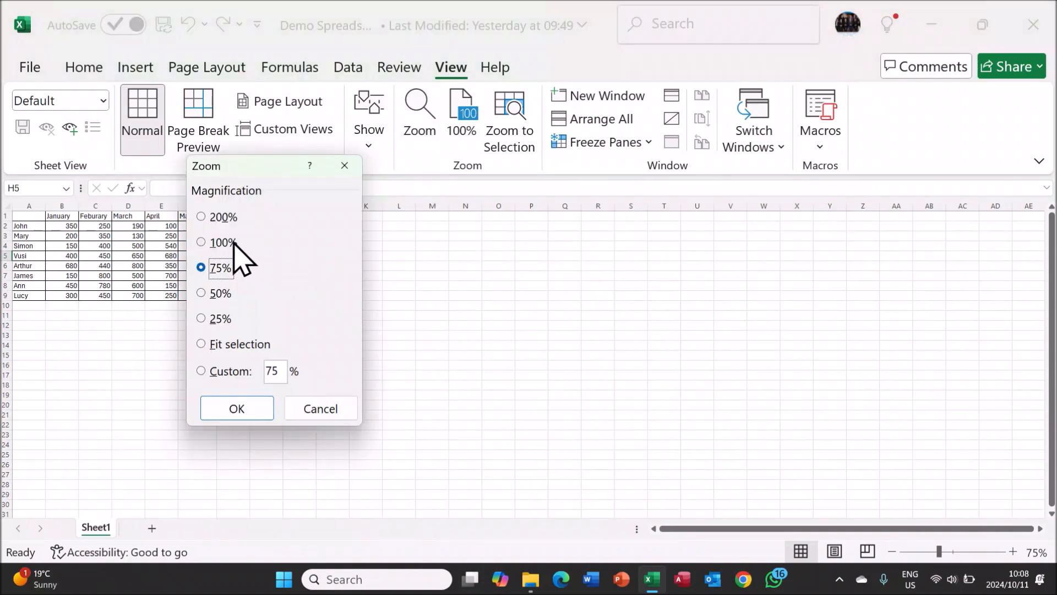
left_click(223, 243)
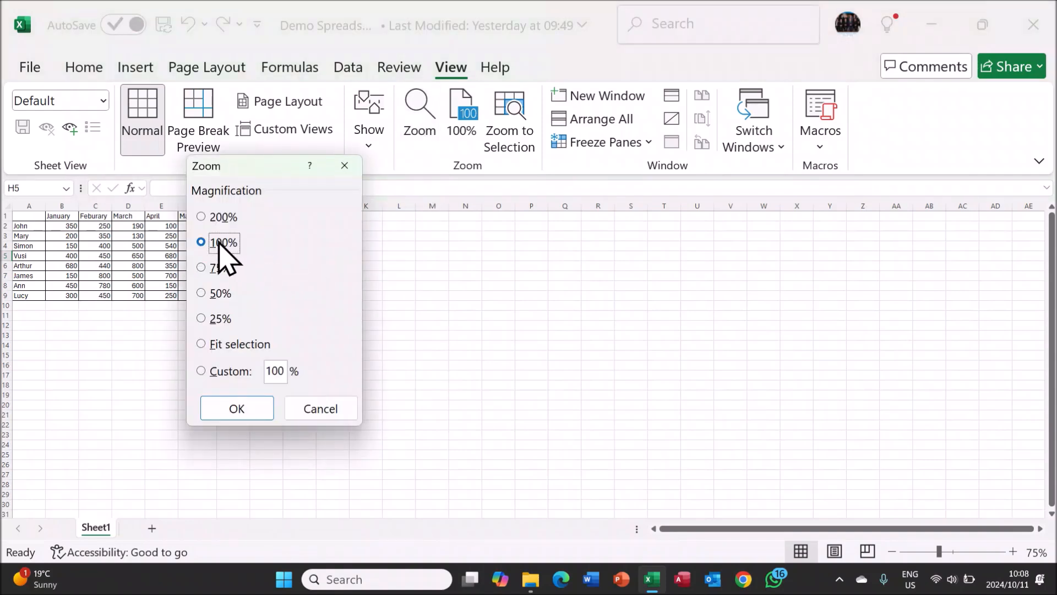
left_click(243, 410)
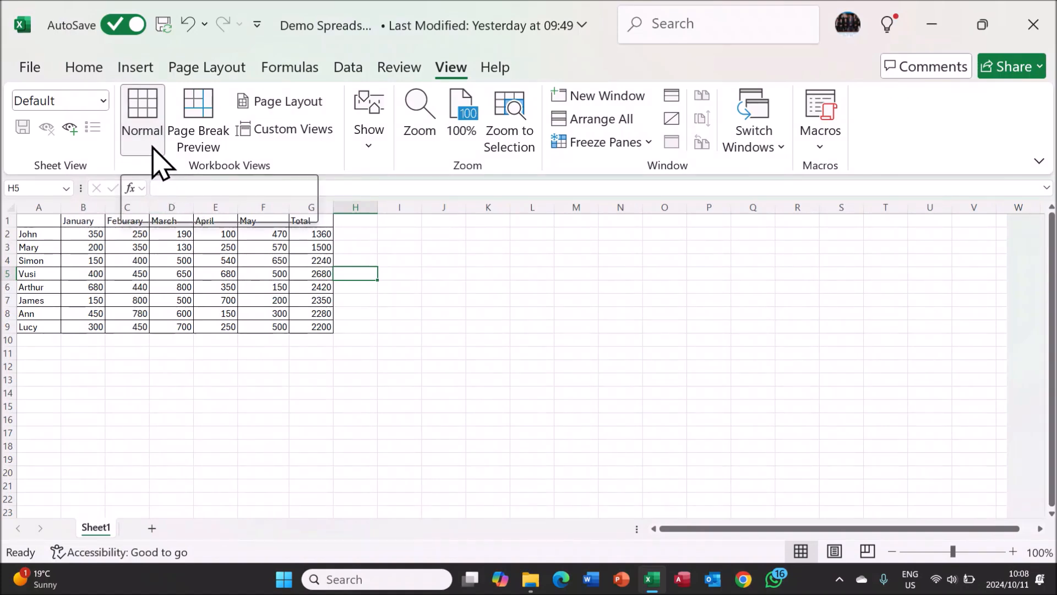
- View the sheet in Page Break Preview and Page Layout, and return to the Normal view
left_click(222, 157)
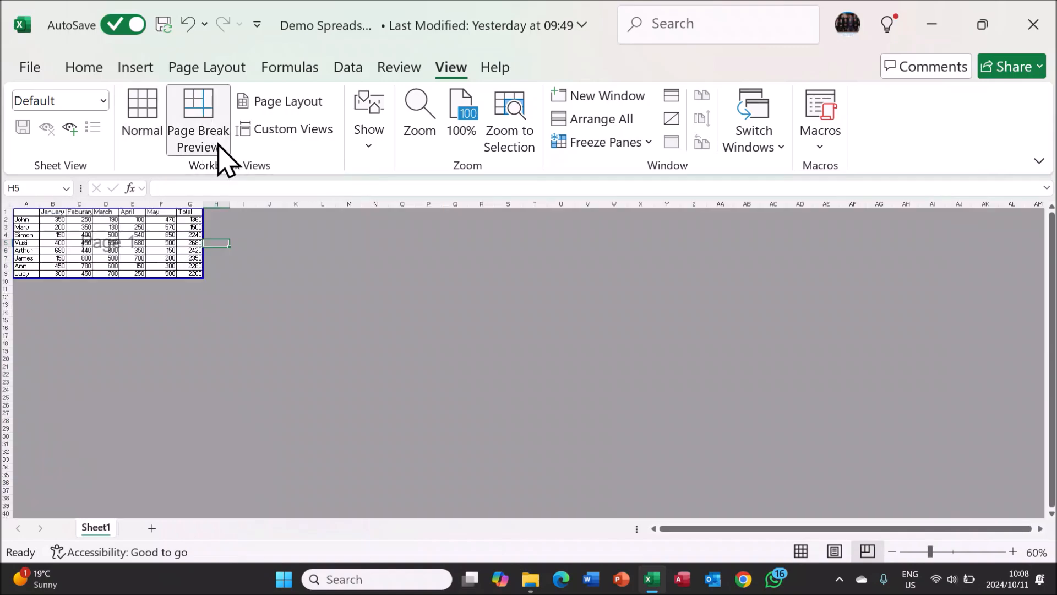
left_click(281, 104)
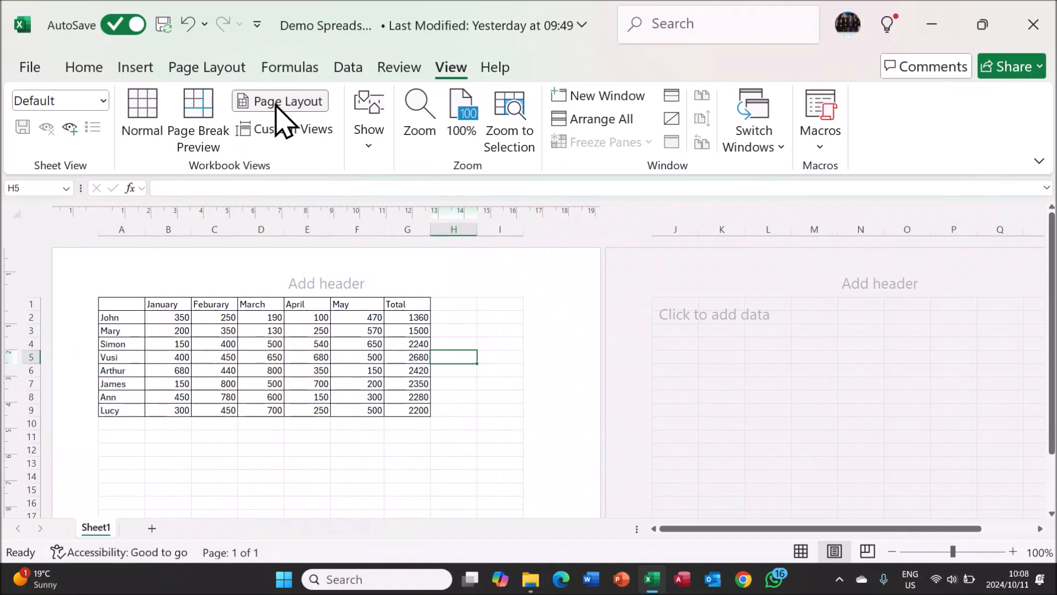
left_click(158, 132)
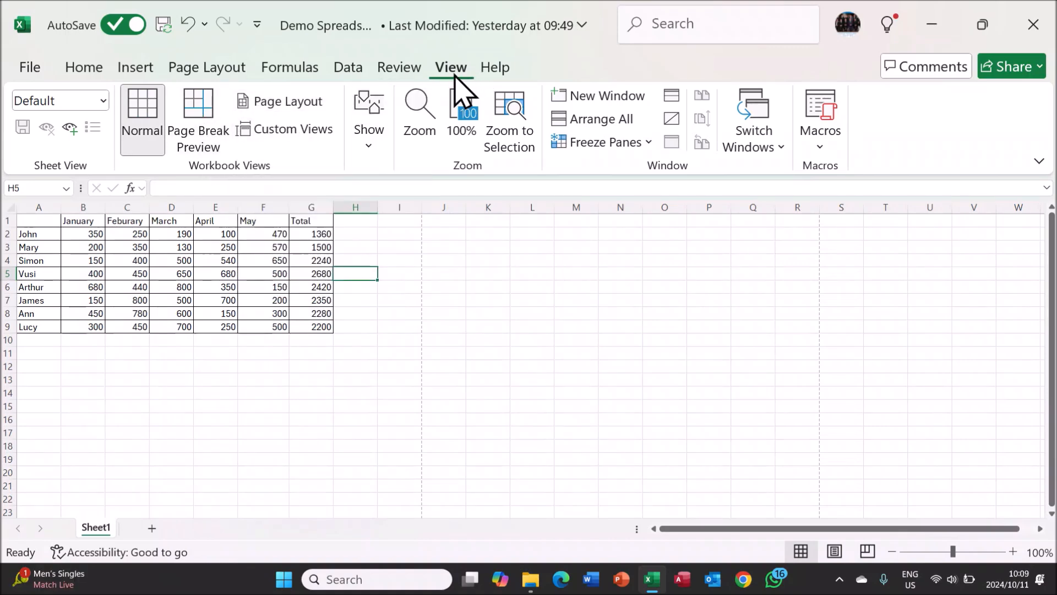
- Select the header cells A1:G1 and freeze the top row of the worksheet
left_click(212, 272)
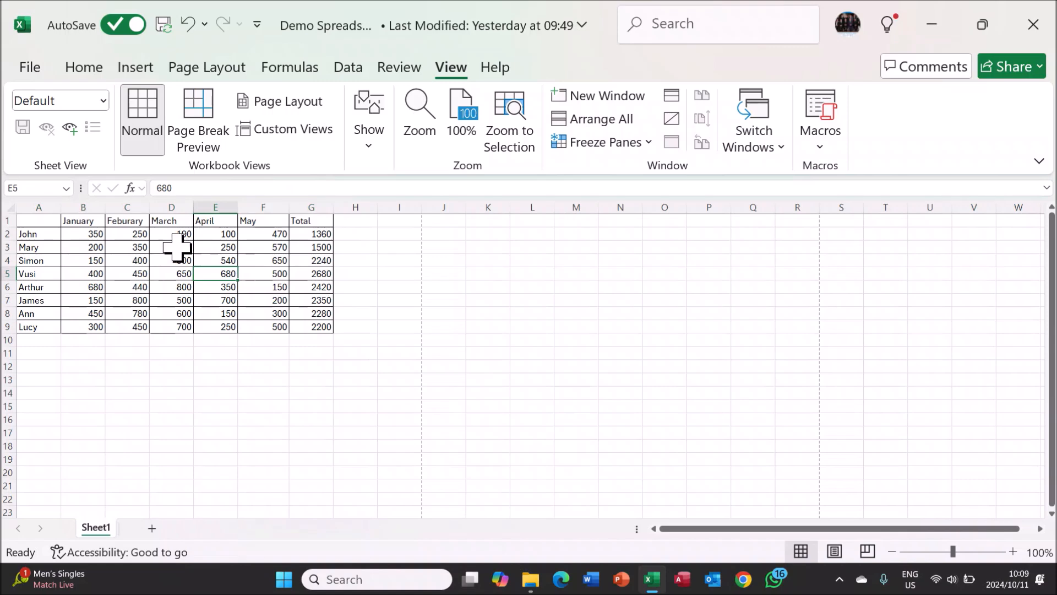
left_click_drag(45, 220, 303, 220)
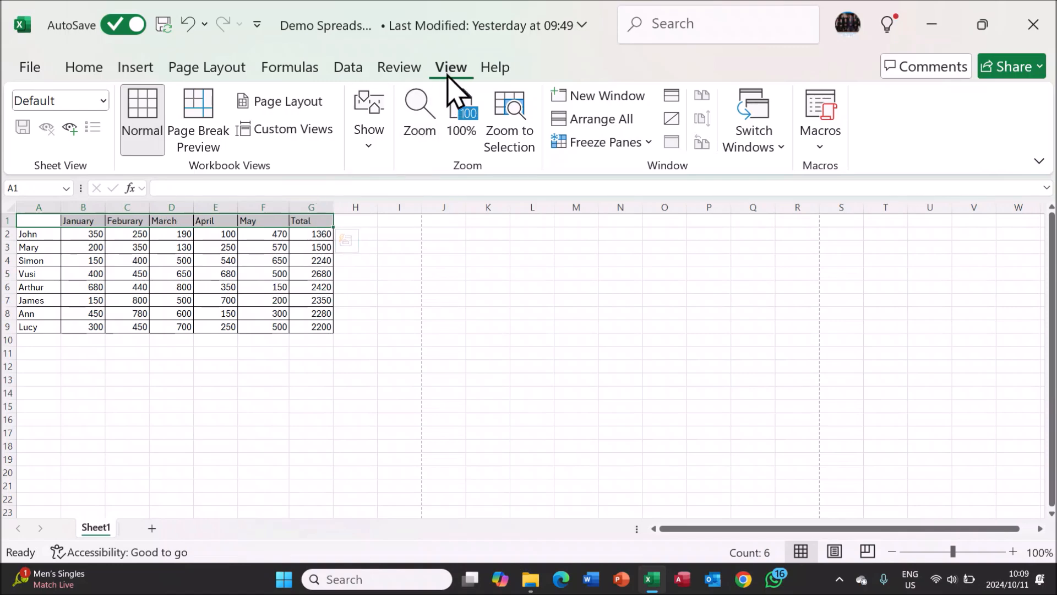
left_click(636, 144)
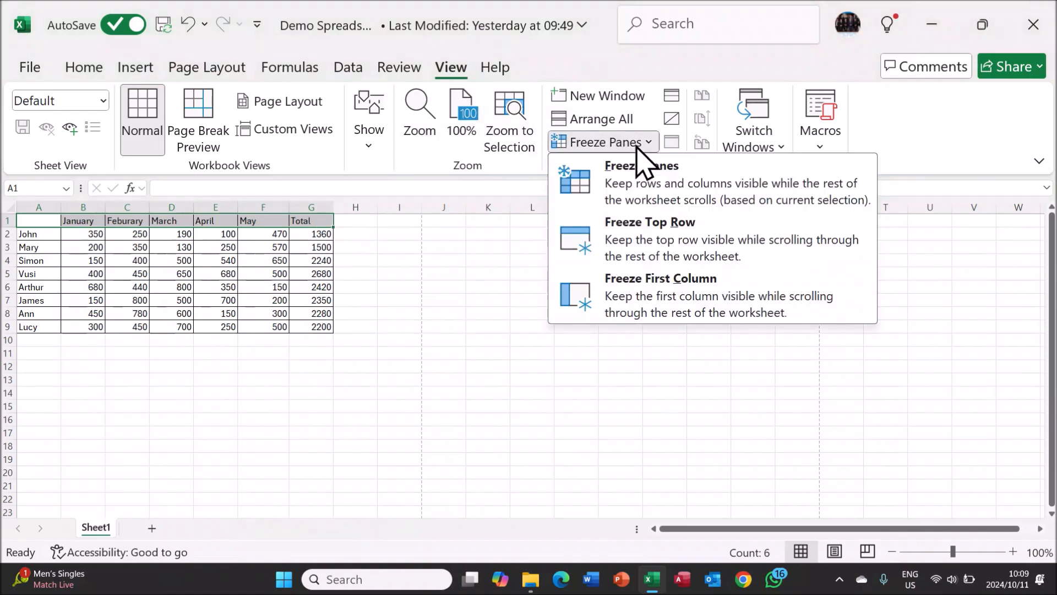
left_click(650, 242)
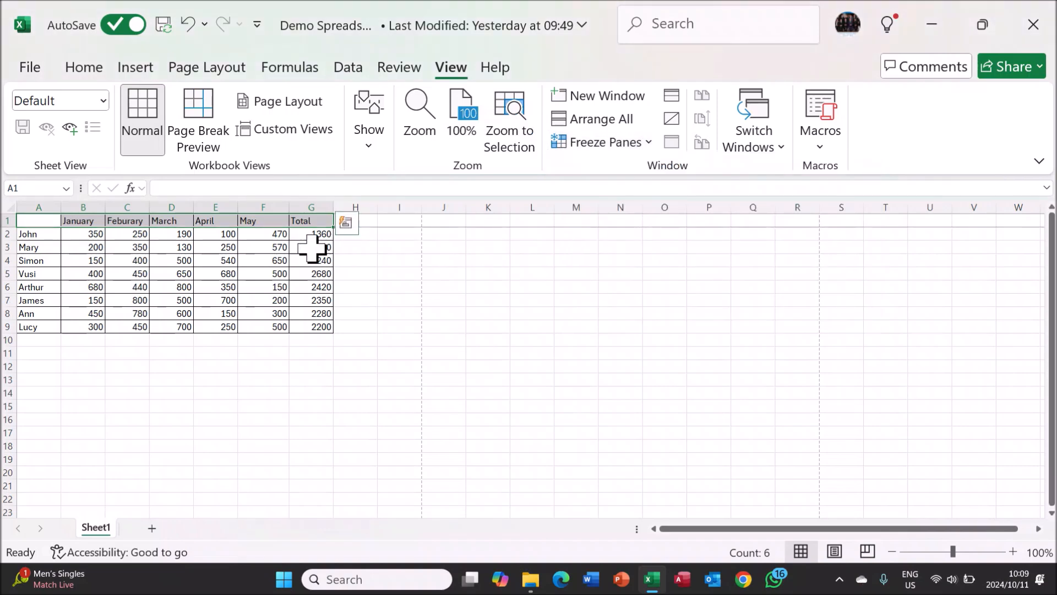
- Select the name cells A1:A9 and freeze the first column of the worksheet
left_click(39, 220)
left_click_drag(39, 220, 33, 326)
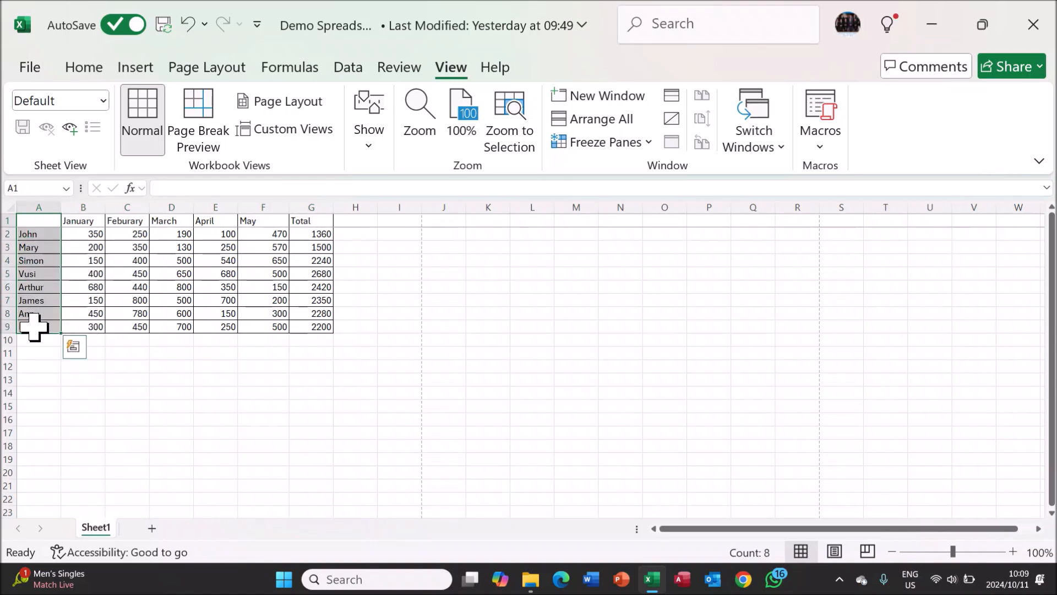
left_click(625, 144)
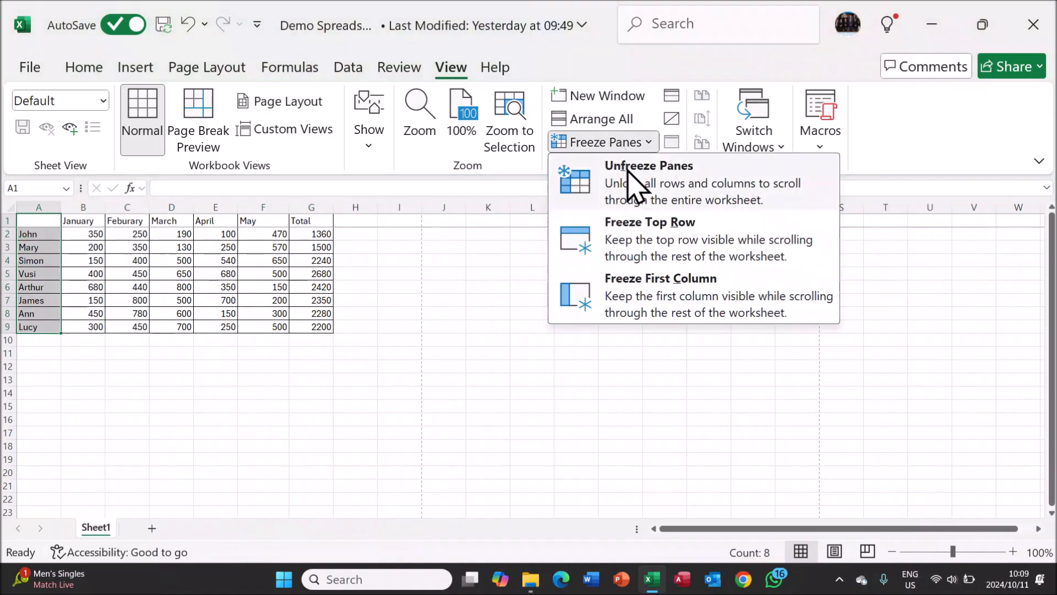
left_click(655, 297)
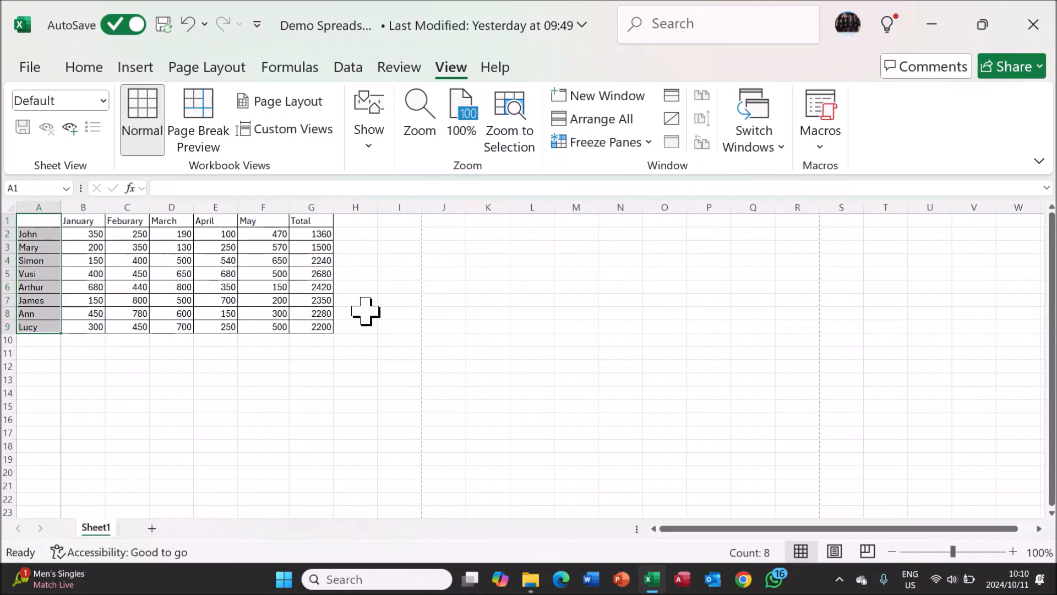
- Unfreeze the worksheet panes and clear the cell selection by choosing empty cell D11
left_click(46, 219)
left_click_drag(46, 220, 311, 221)
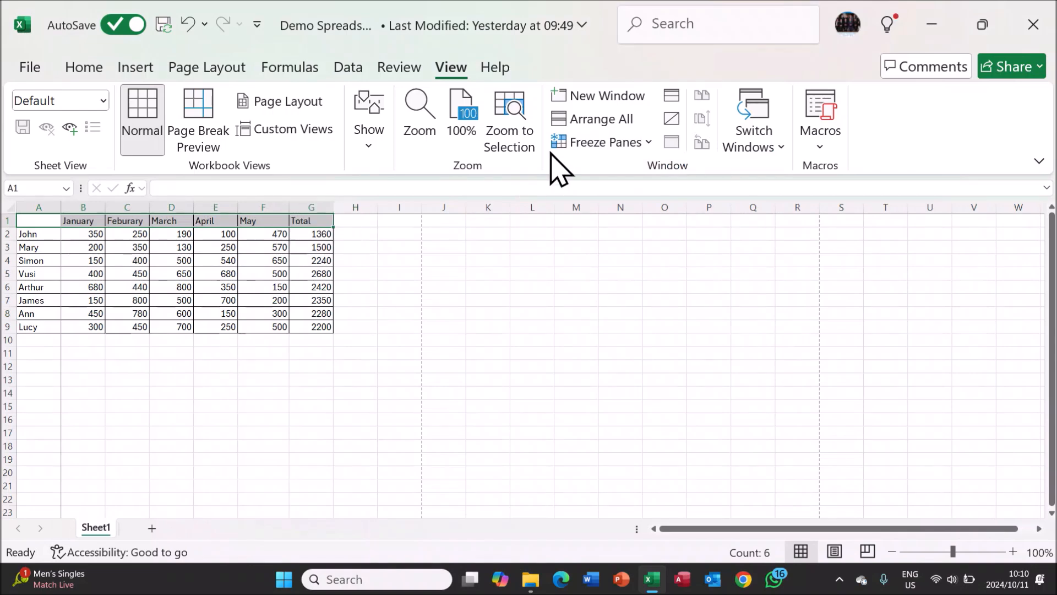
left_click(595, 145)
left_click(592, 176)
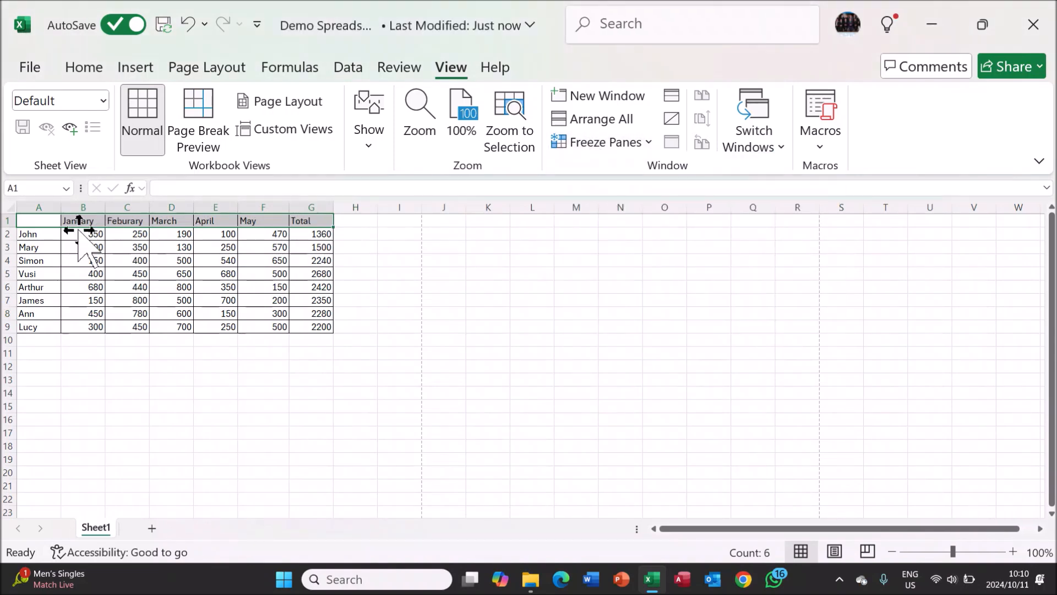
left_click_drag(44, 220, 45, 328)
left_click(161, 350)
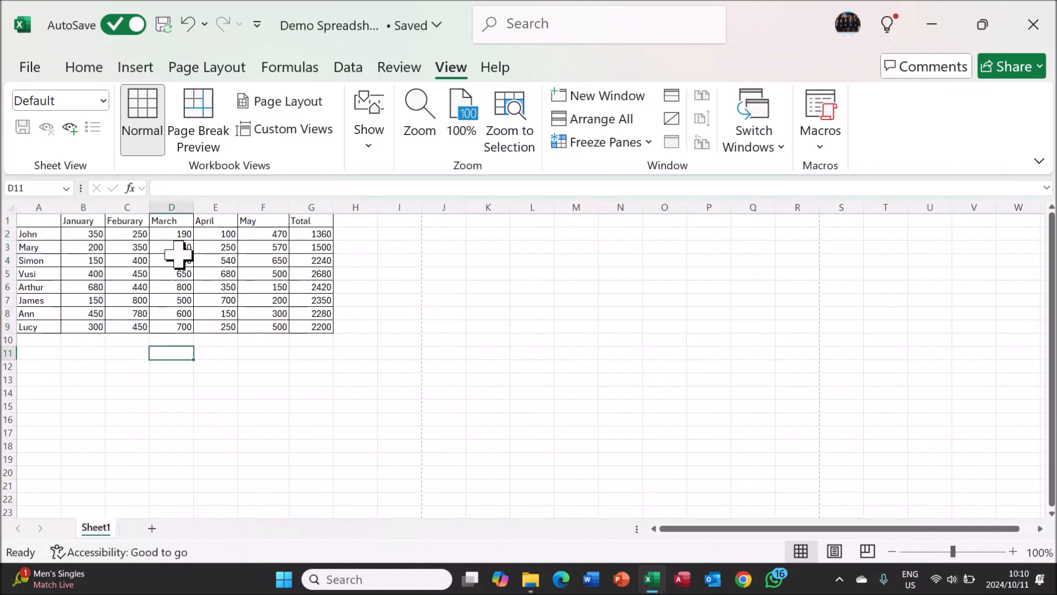
- Clear the default local file location in the Excel save options, and close the options without applying the change
left_click(34, 69)
left_click(72, 546)
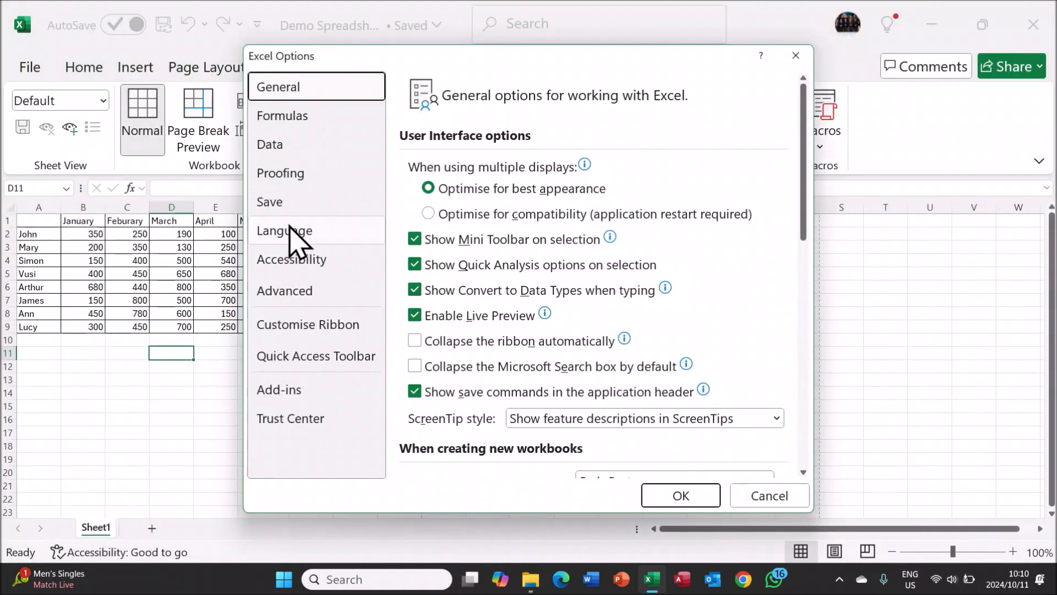
left_click(293, 203)
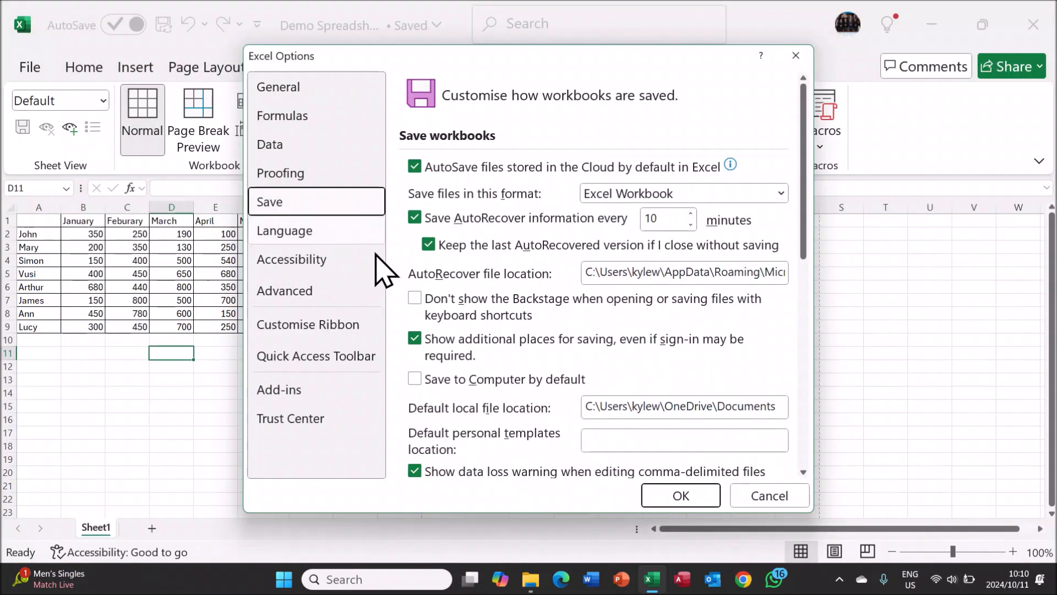
scroll(515, 308, "down", 3)
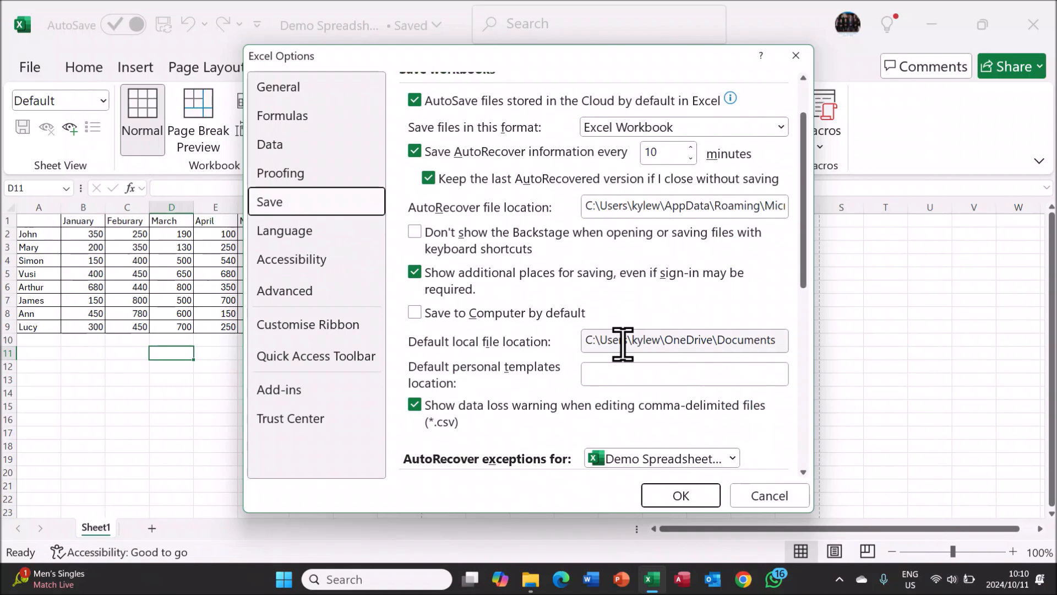
left_click(773, 338)
left_click_drag(777, 339, 581, 346)
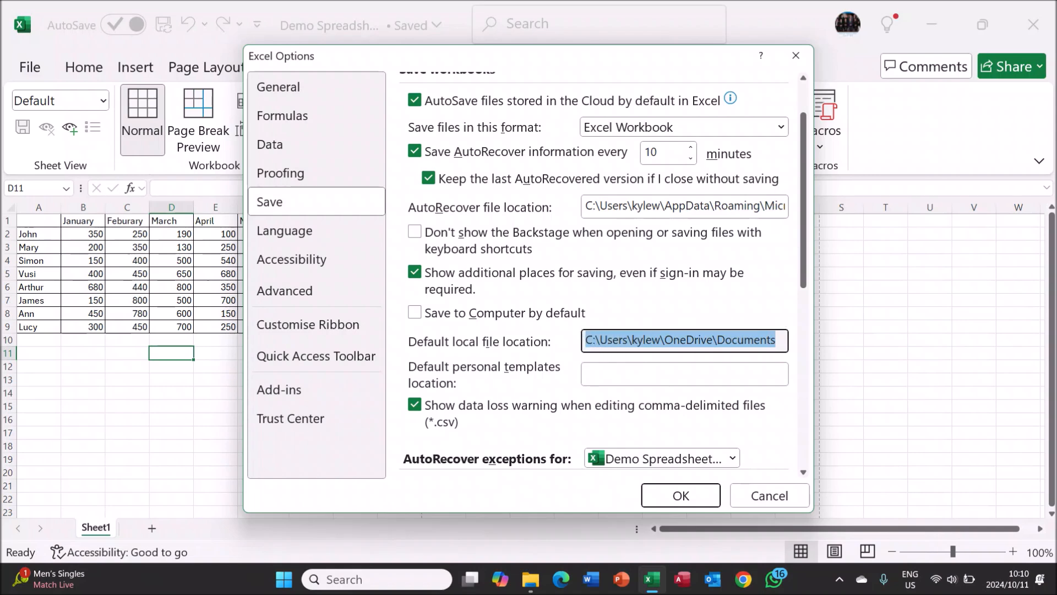
key("BackSpace")
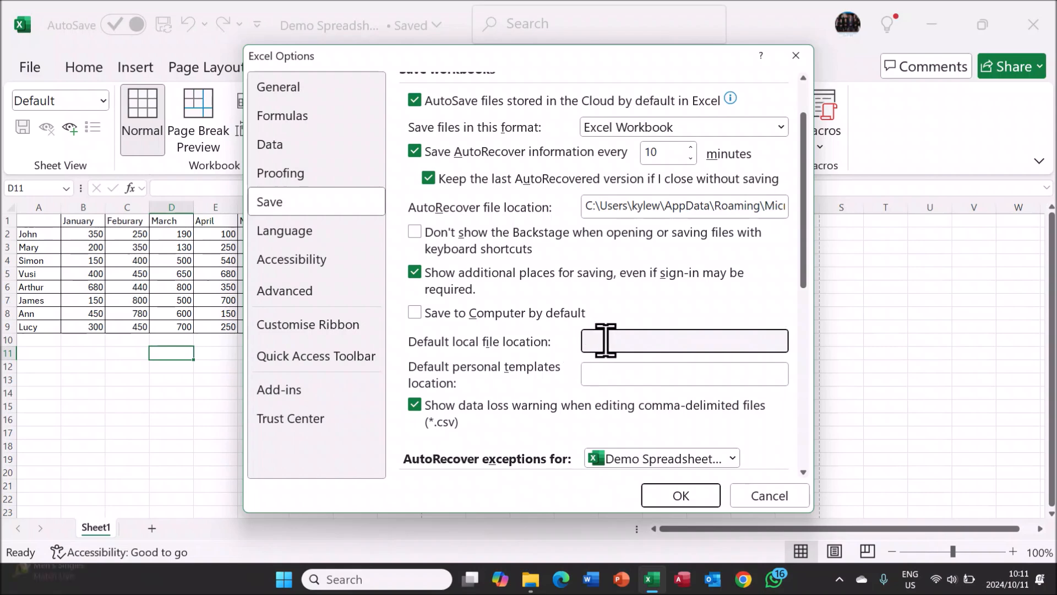
left_click(760, 494)
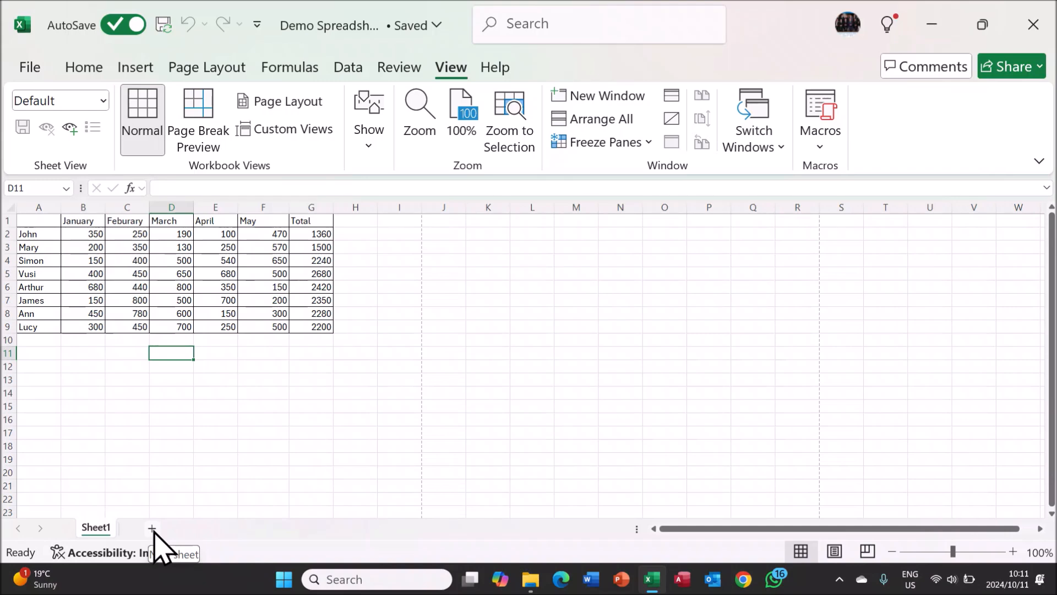
left_click(142, 486)
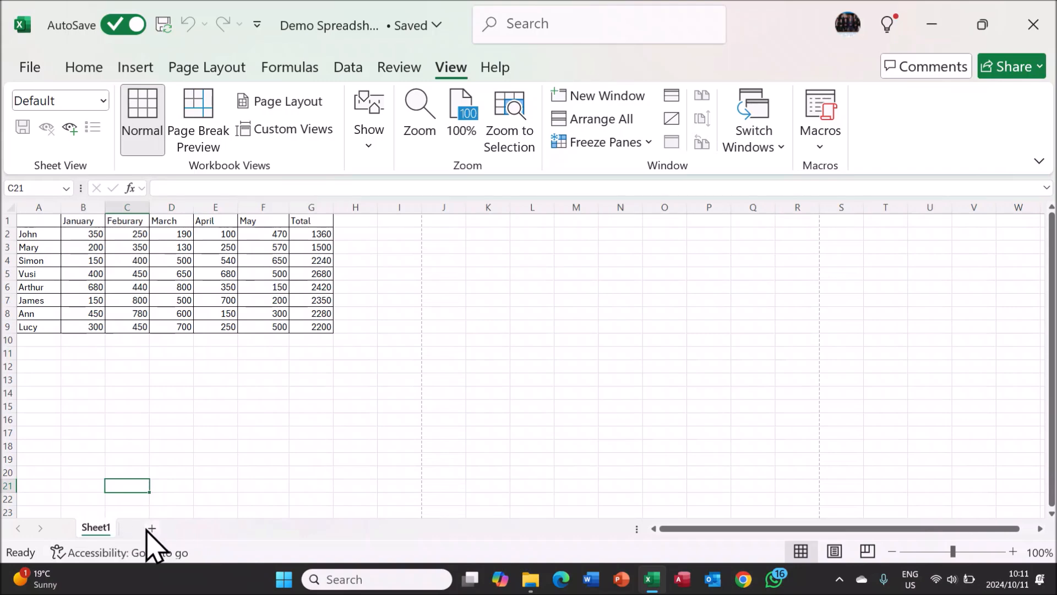
- Add two new worksheets to the workbook and rename Sheet1 as Number 1
key("shift+F11")
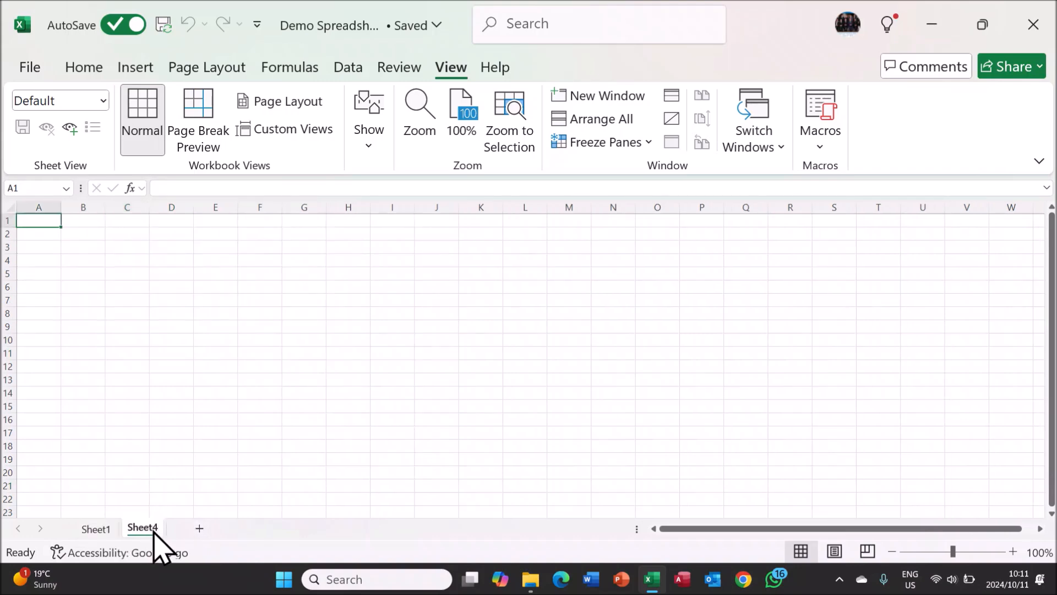
left_click(199, 528)
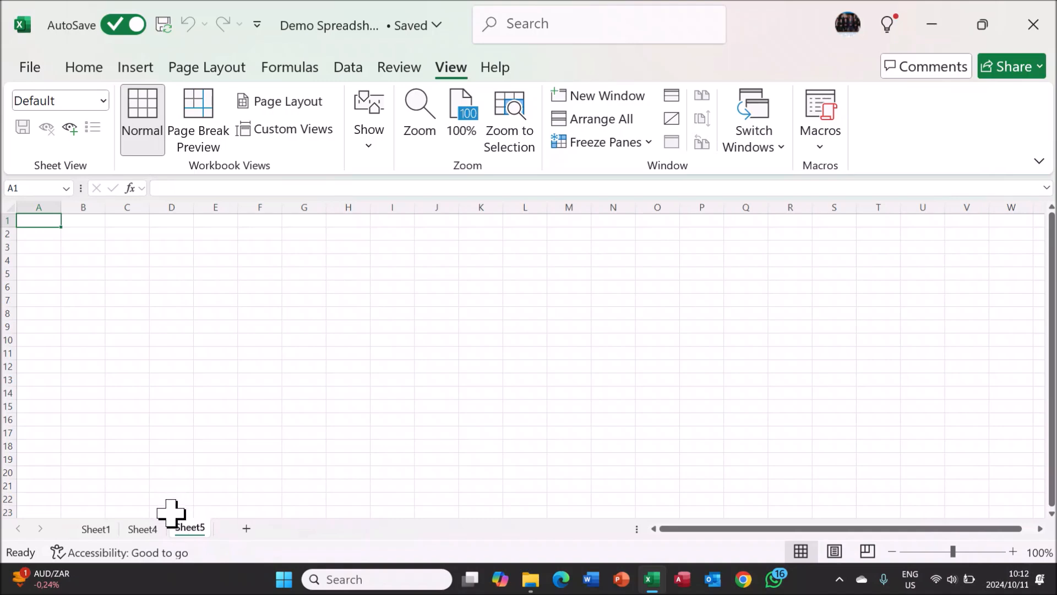
left_click(104, 530)
right_click(105, 530)
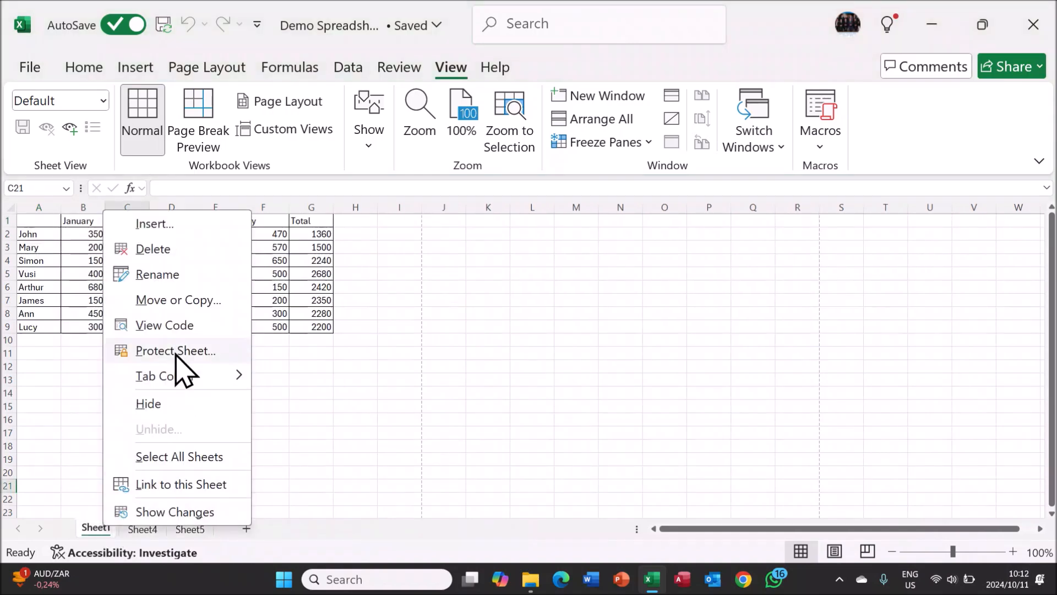
left_click(165, 274)
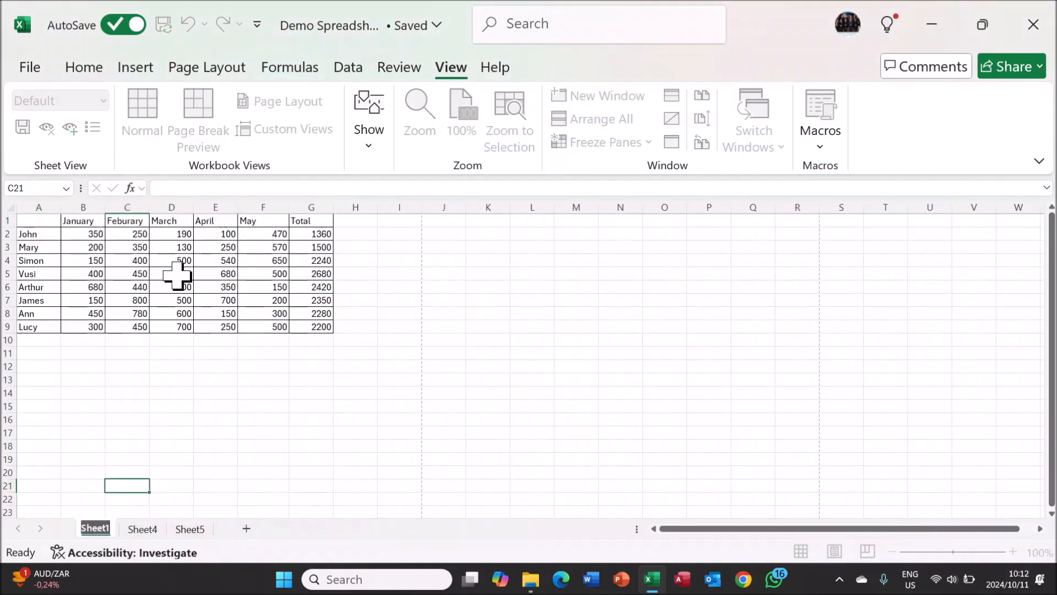
type("Numb")
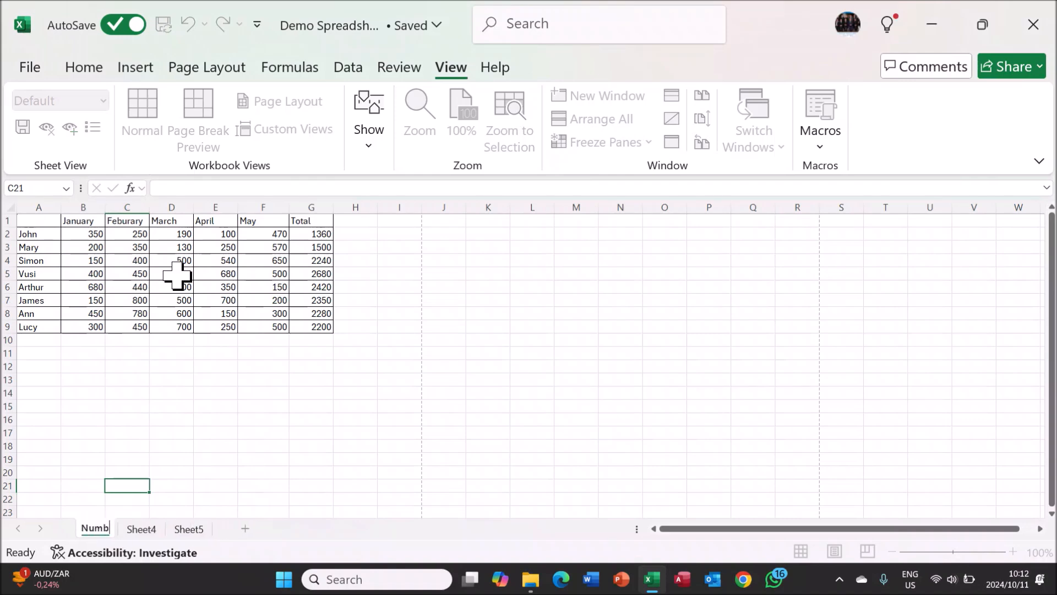
type("er 1")
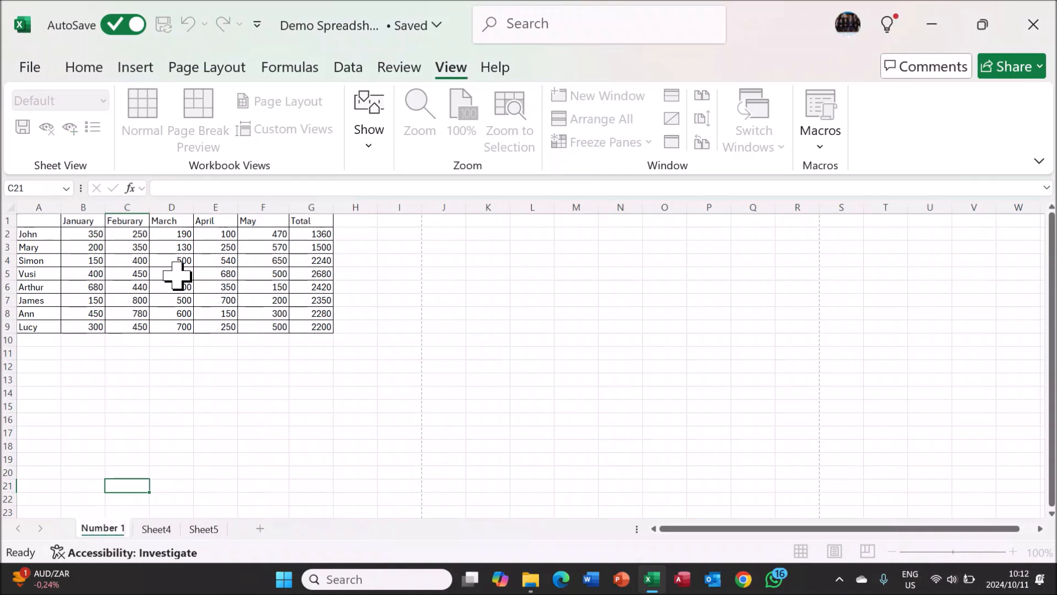
- Rename the worksheet Sheet4 as Number 2
left_click(162, 529)
right_click(163, 530)
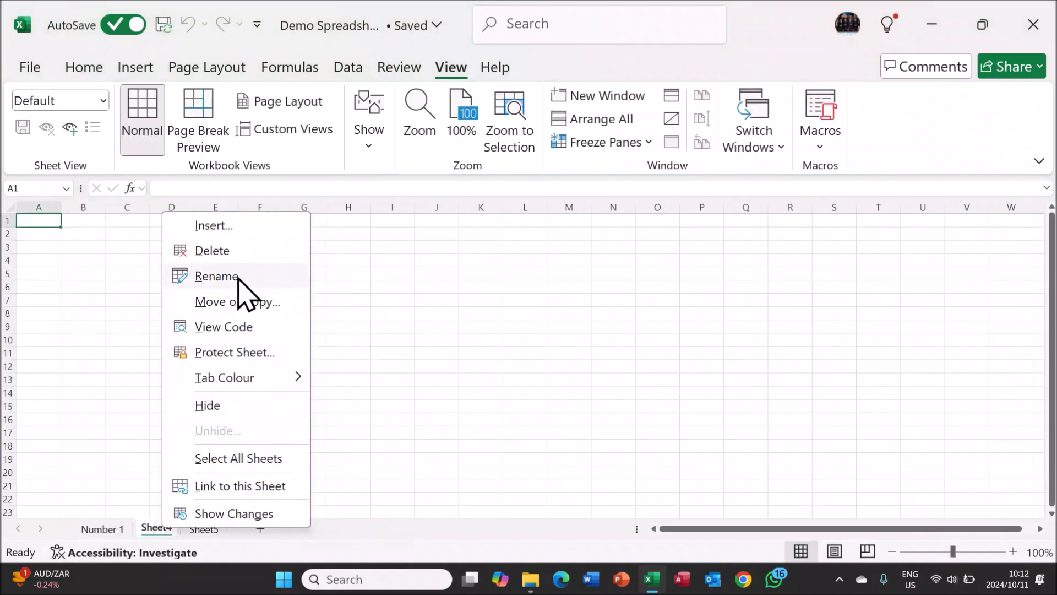
left_click(217, 276)
type("Number")
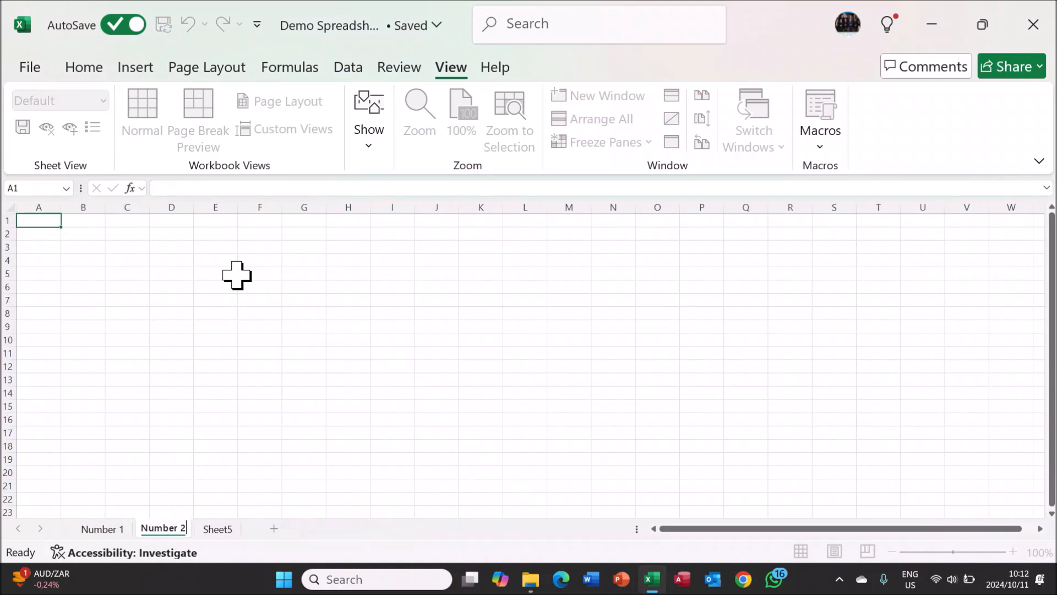
type(" 2")
- Rename the worksheet Sheet5 as Number 3
left_click(222, 533)
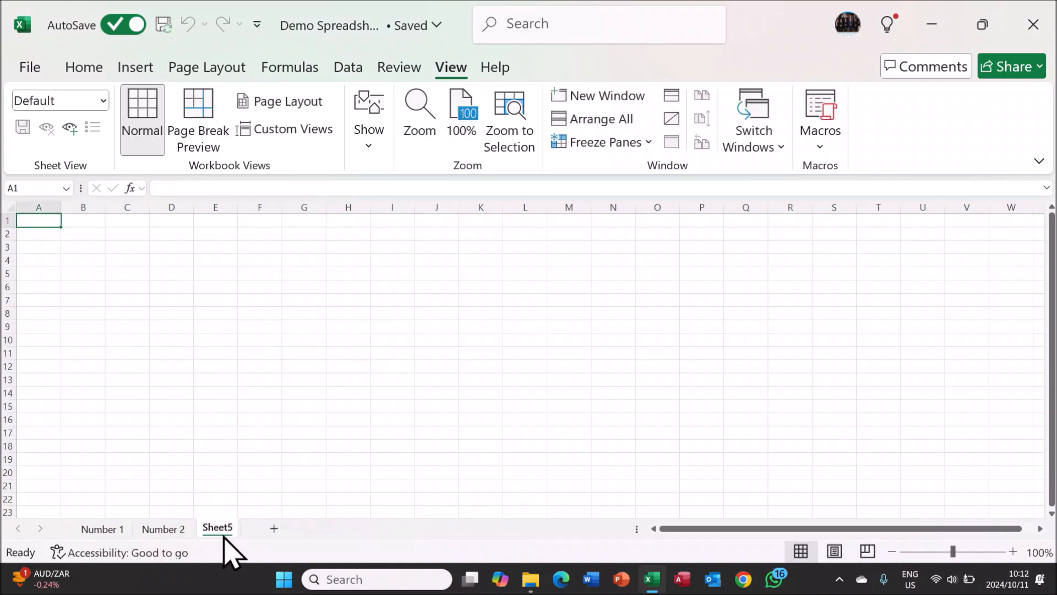
right_click(223, 529)
left_click(279, 280)
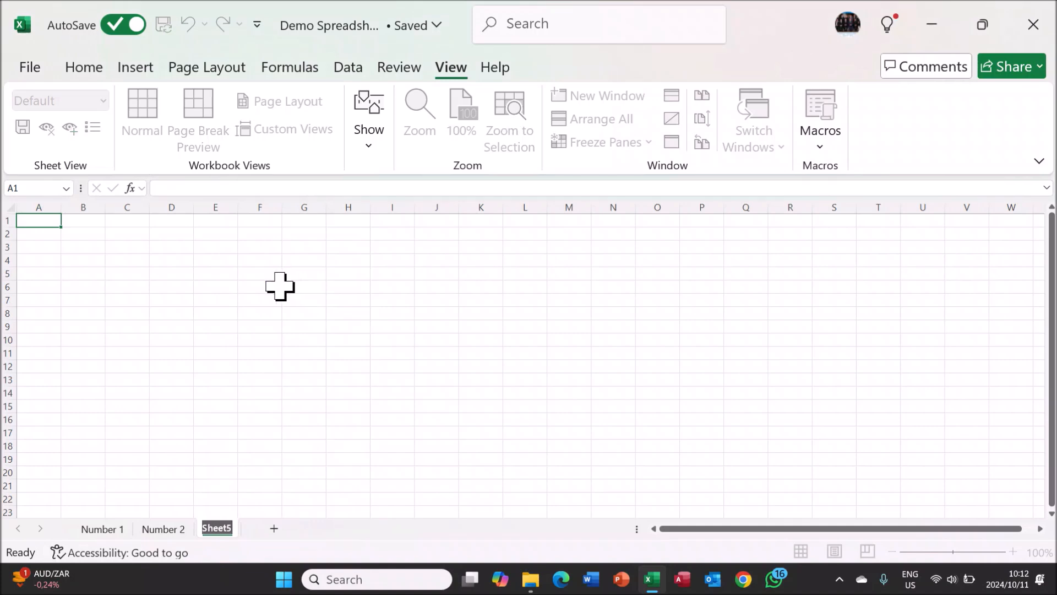
type("Number 3")
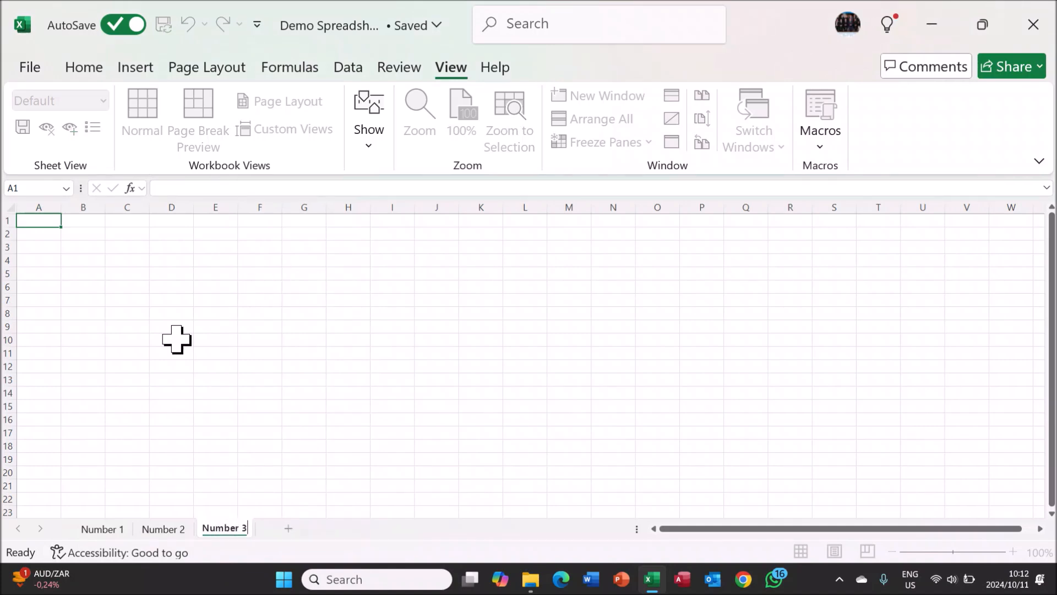
- Copy the range A1:F9 from the Number 1 sheet and paste it into the Number 2 sheet starting at cell A1
left_click(112, 529)
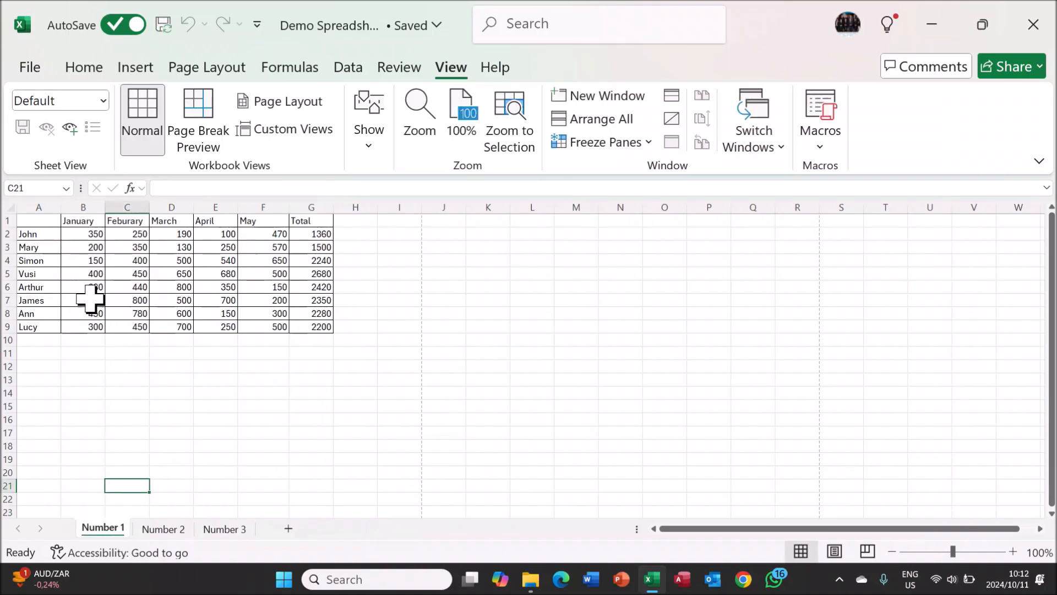
left_click_drag(37, 220, 242, 325)
right_click(246, 315)
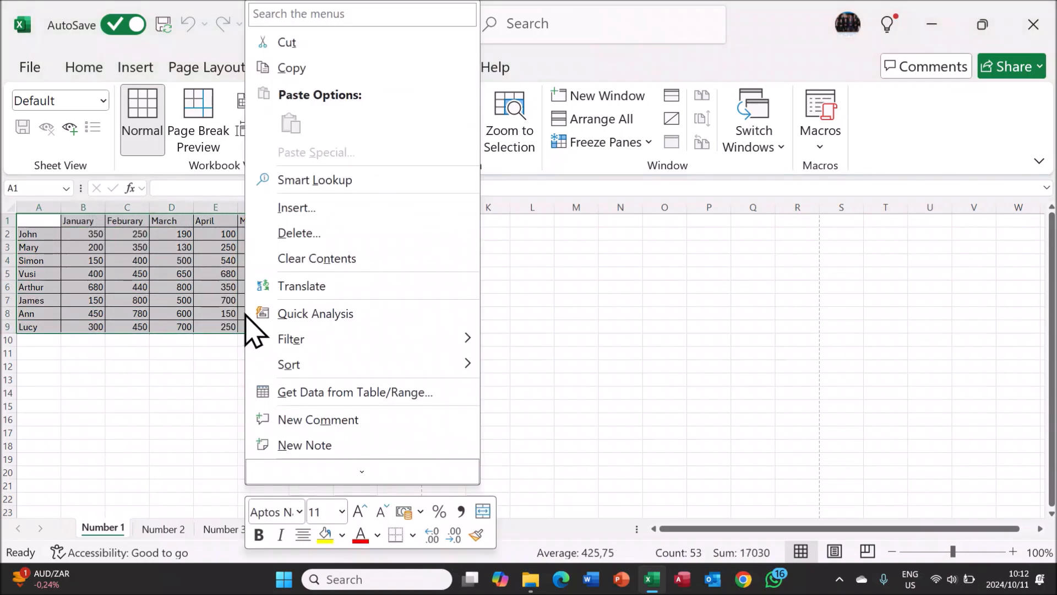
left_click(294, 69)
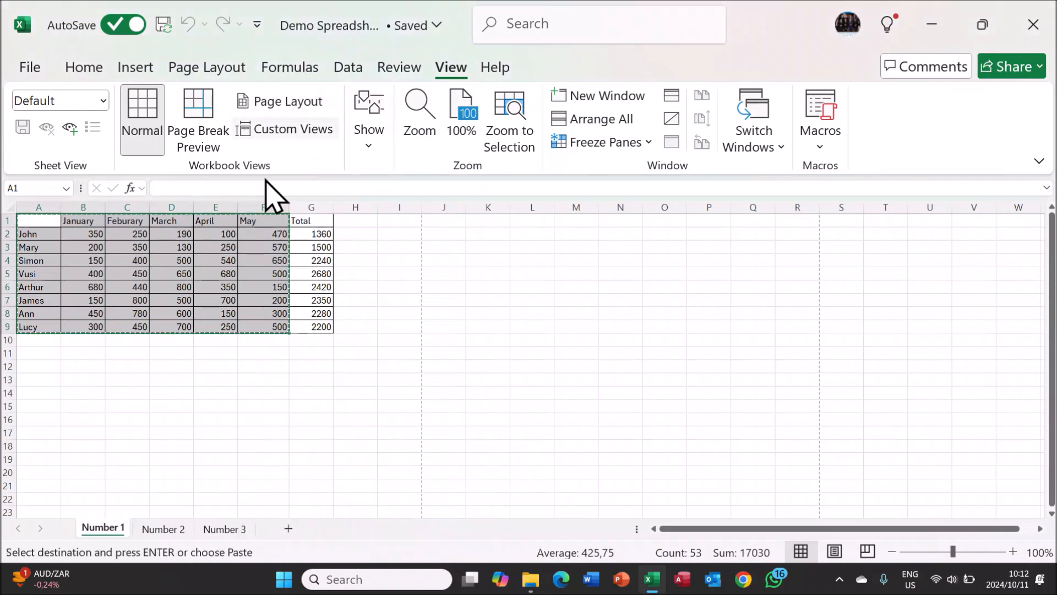
left_click(173, 530)
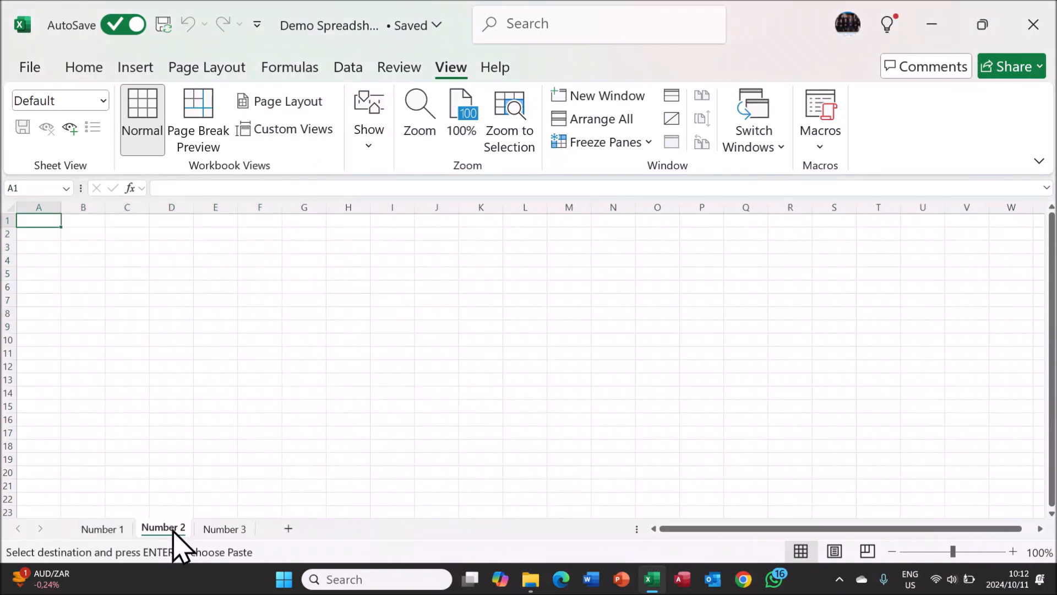
right_click(44, 222)
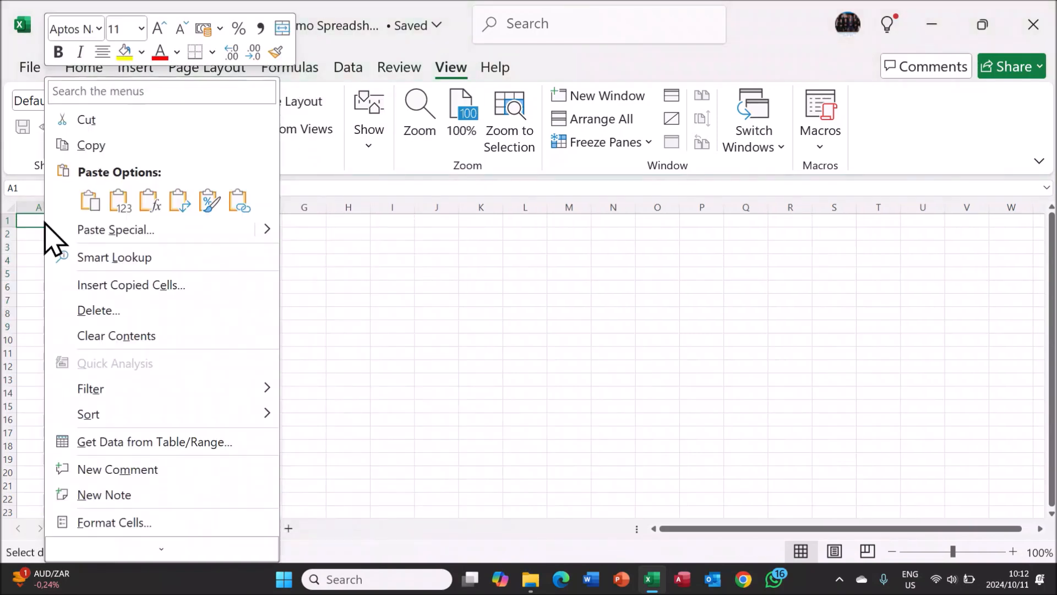
left_click(91, 202)
left_click(133, 378)
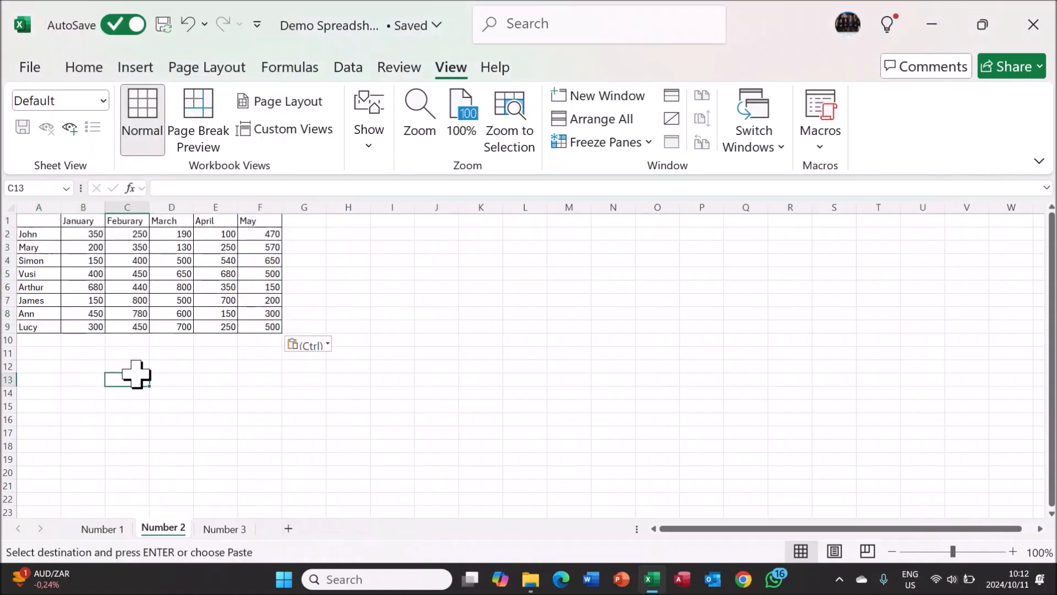
- Copy the whole table A1:G9 from the Number 1 sheet and paste it into the Number 3 sheet starting at cell B1
left_click(113, 531)
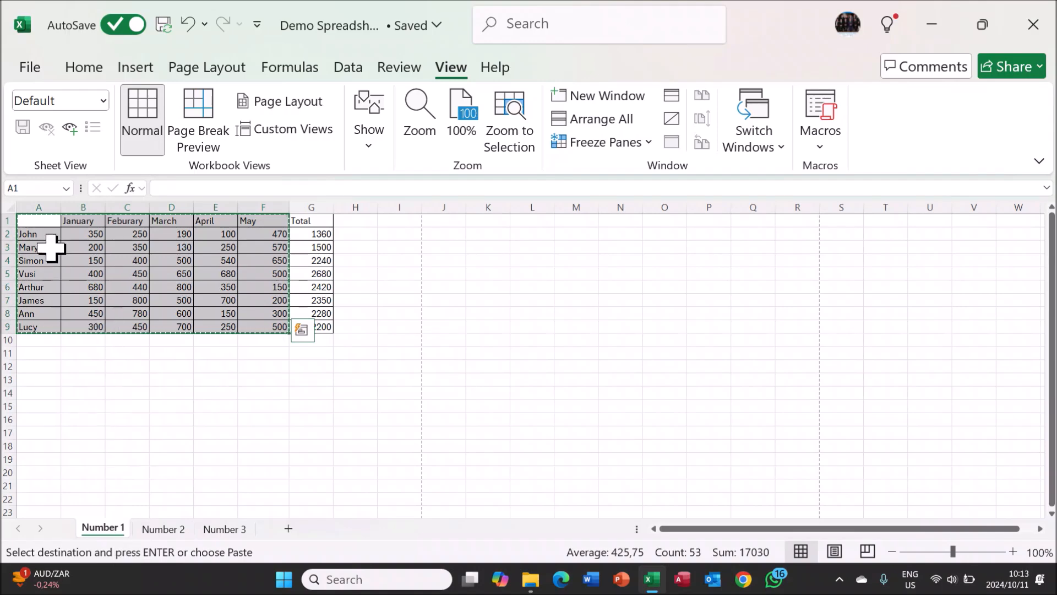
left_click_drag(48, 220, 306, 326)
right_click(275, 312)
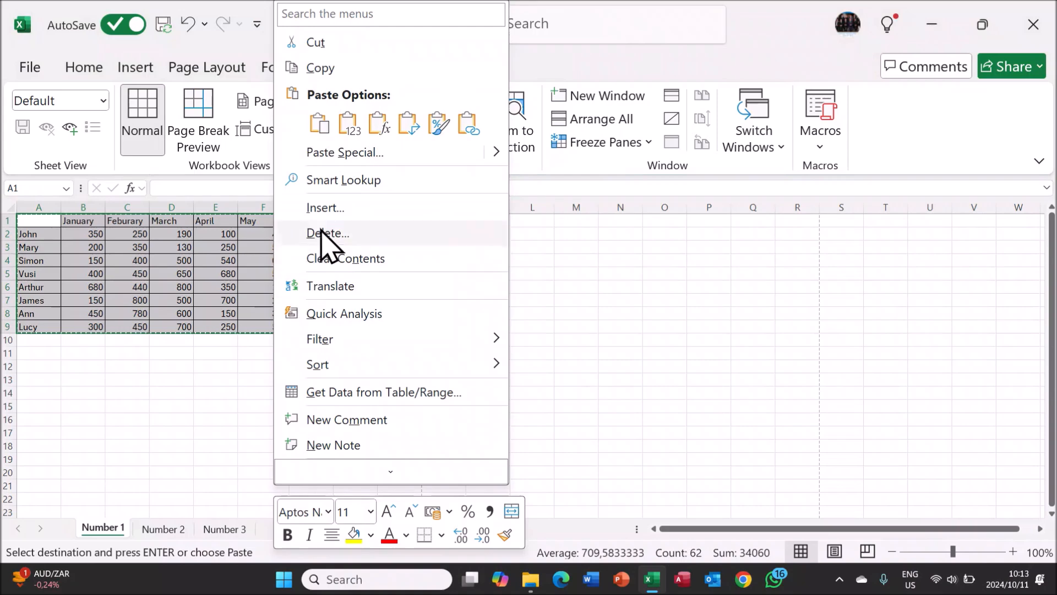
left_click(325, 69)
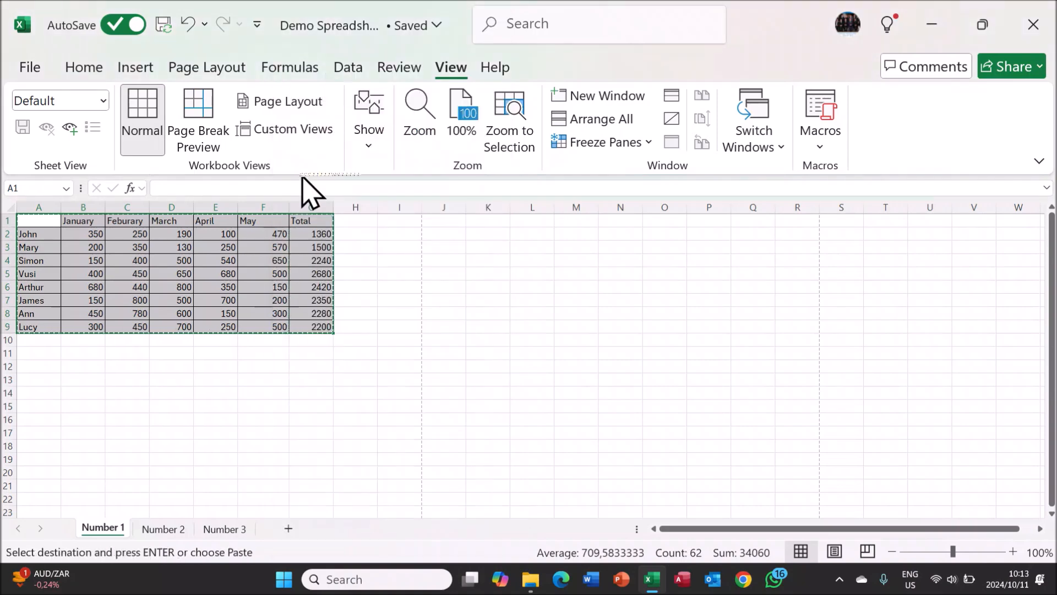
left_click(224, 529)
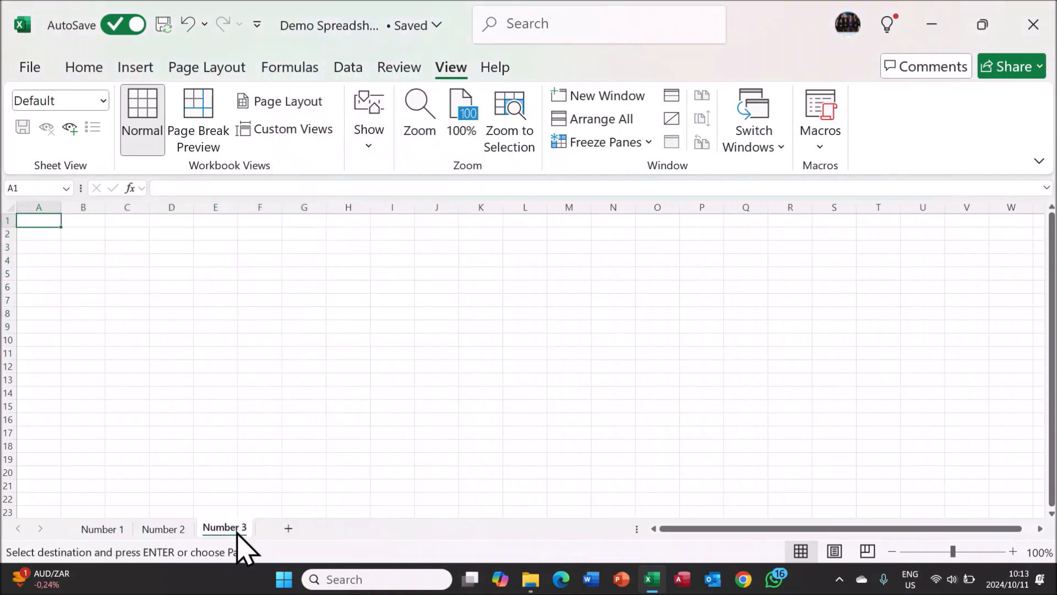
right_click(81, 220)
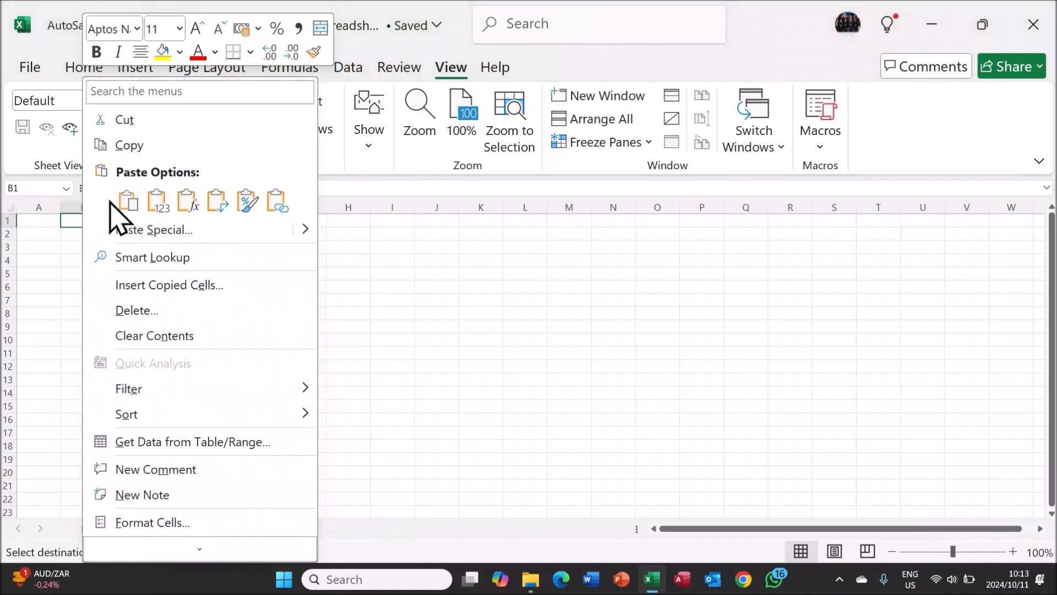
left_click(127, 204)
left_click(166, 406)
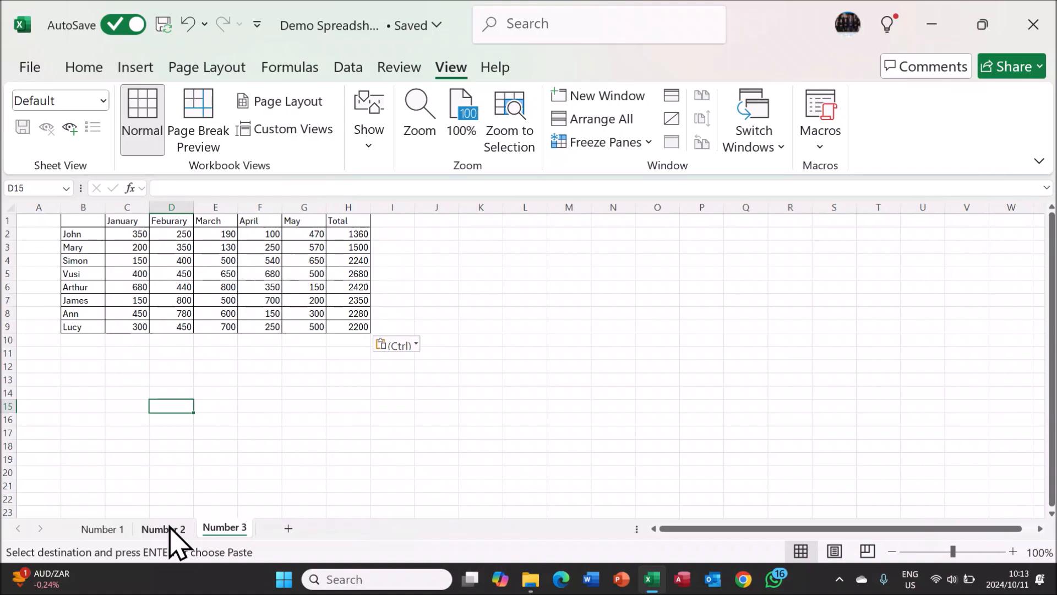
- Clear the table selection on the Number 1 sheet and permanently delete the Number 3 sheet
left_click(99, 529)
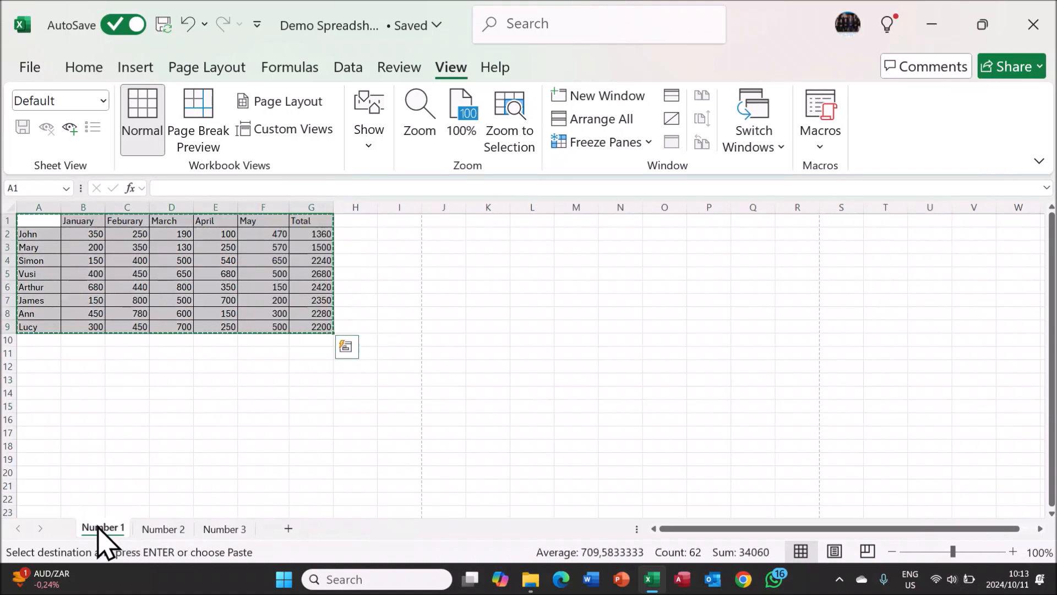
left_click(130, 408)
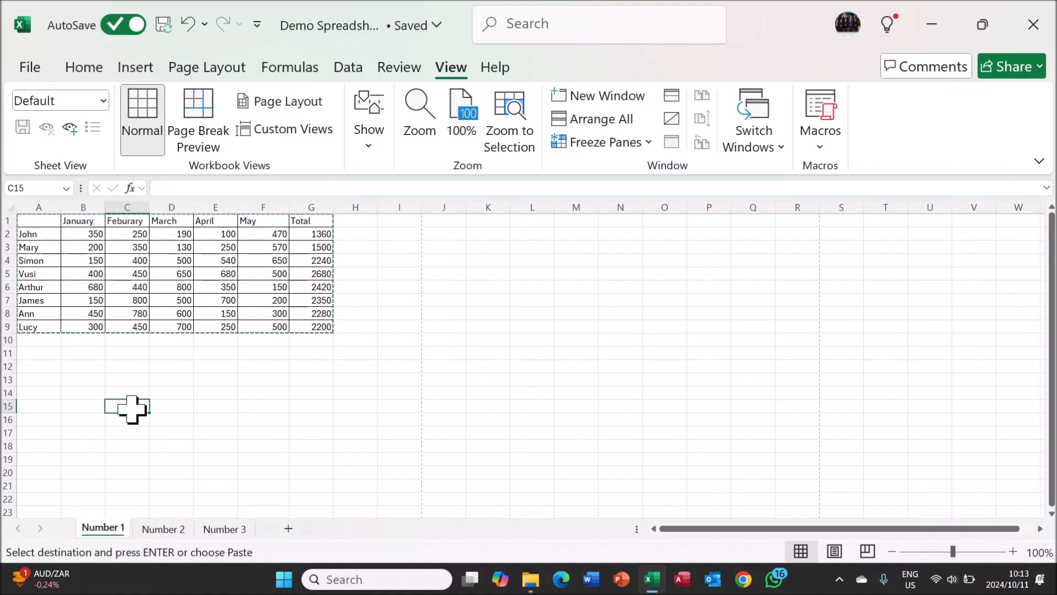
left_click(224, 530)
right_click(225, 530)
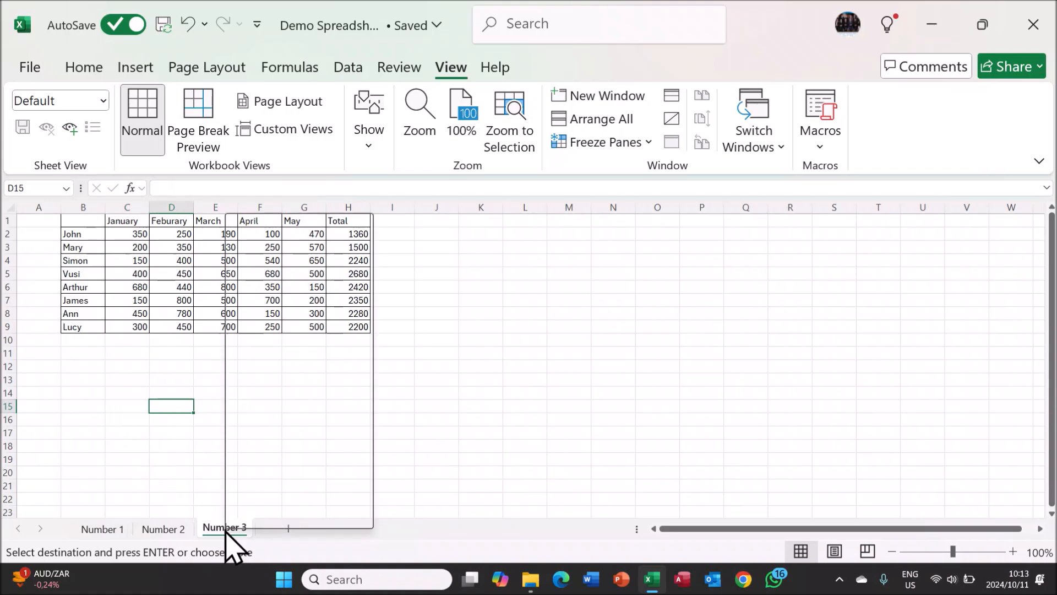
left_click(275, 252)
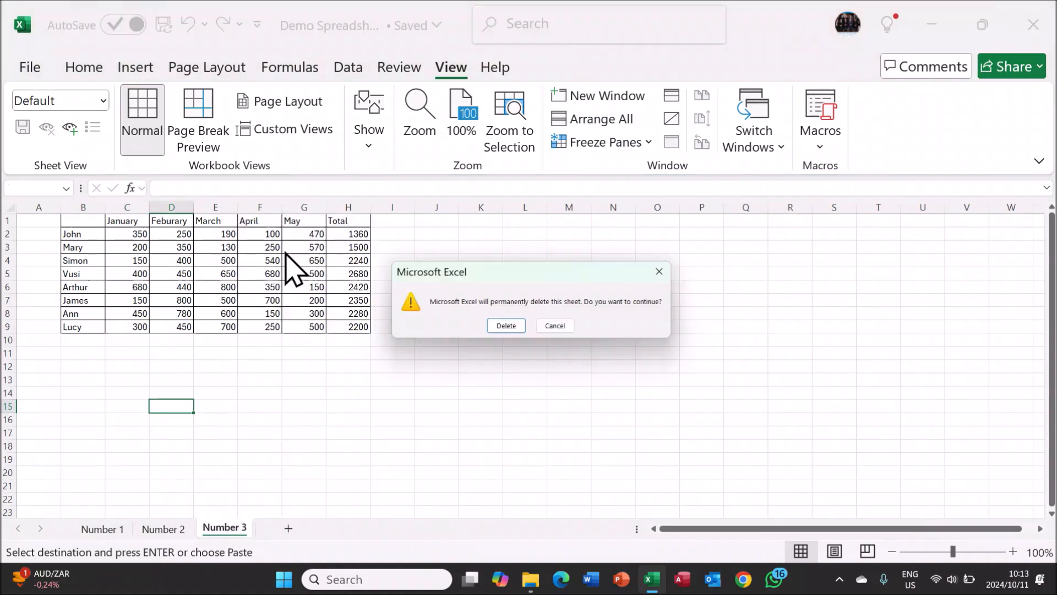
left_click(507, 328)
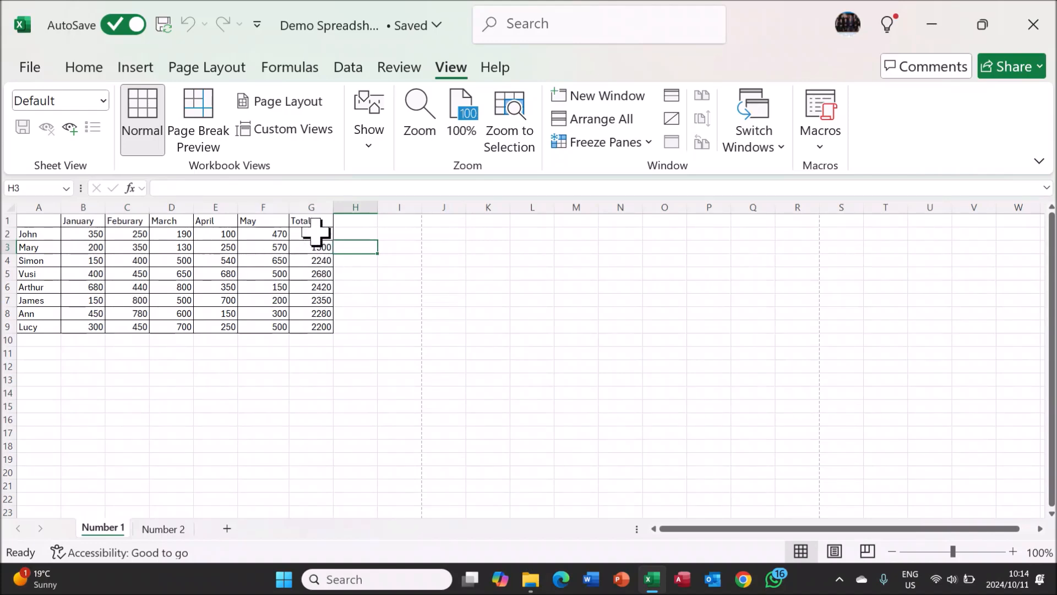
- Fill the sum formula in cell G2 of the Number 1 sheet down the Total column to G9
left_click(317, 233)
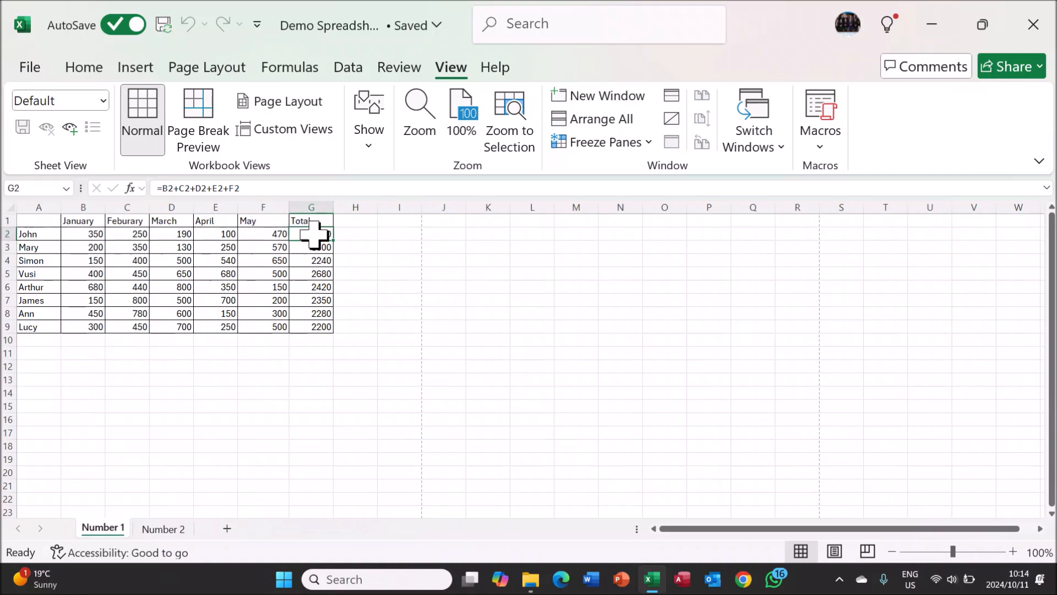
double_click(335, 241)
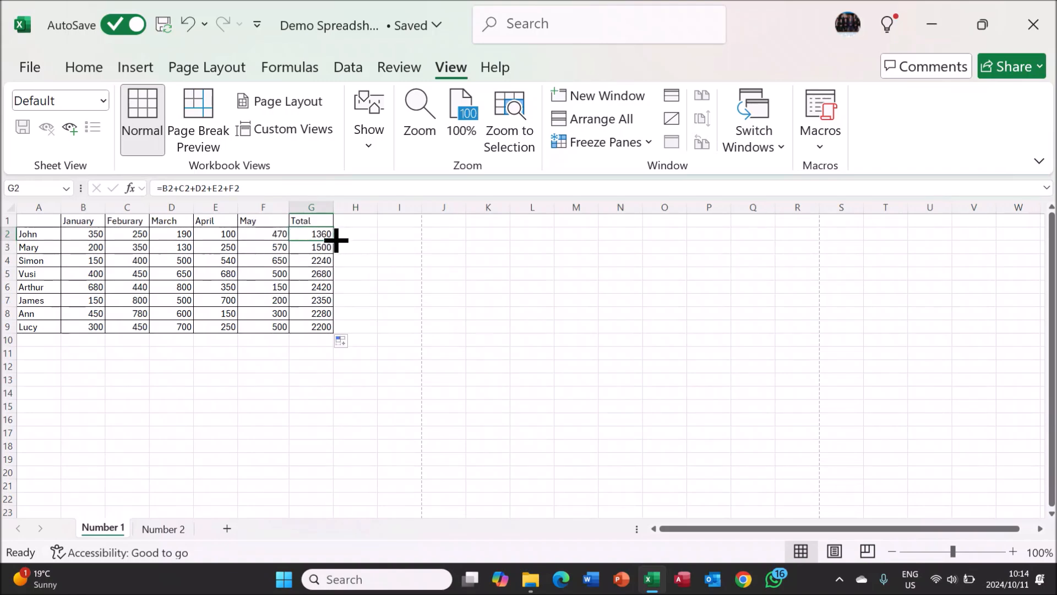
left_click_drag(336, 241, 306, 364)
left_click(307, 364)
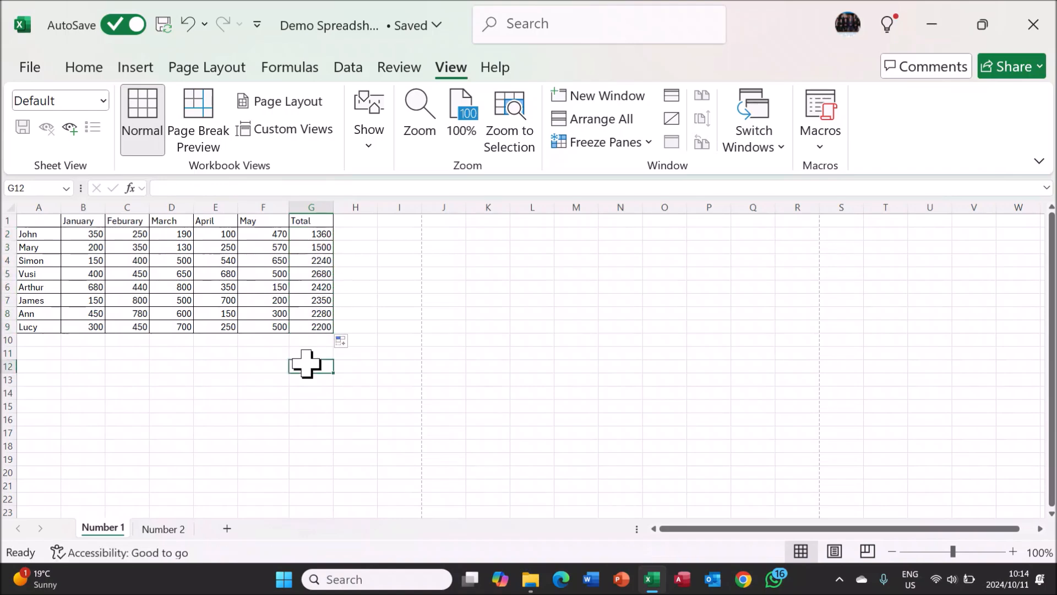
left_click(318, 340)
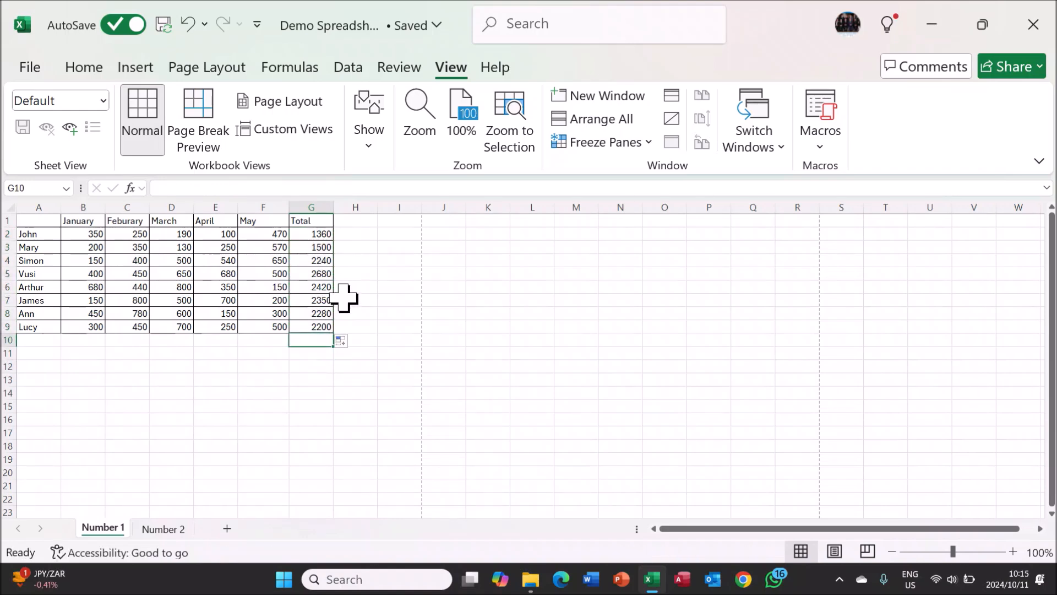
- Enter the formula =G2-F2 in cell H2 of the Number 1 sheet to subtract May from the total
left_click(352, 233)
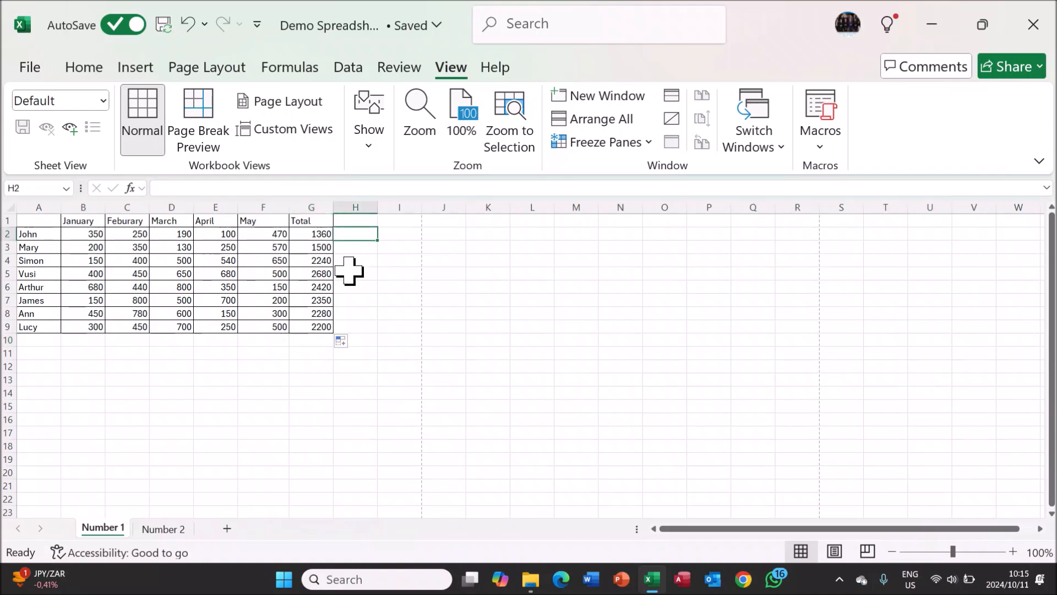
type("=")
left_click(315, 234)
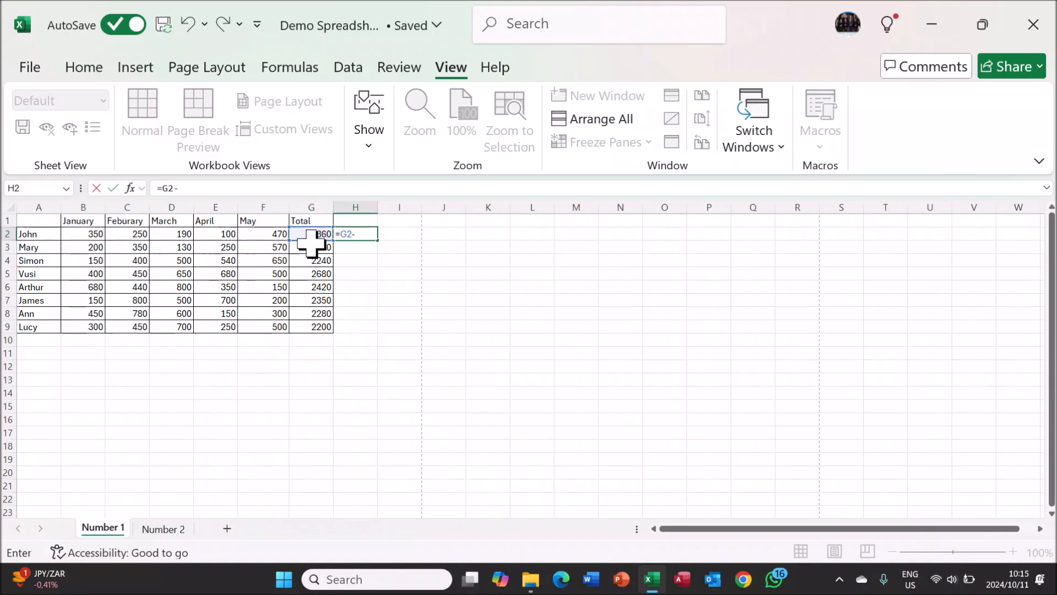
type("-")
left_click(270, 233)
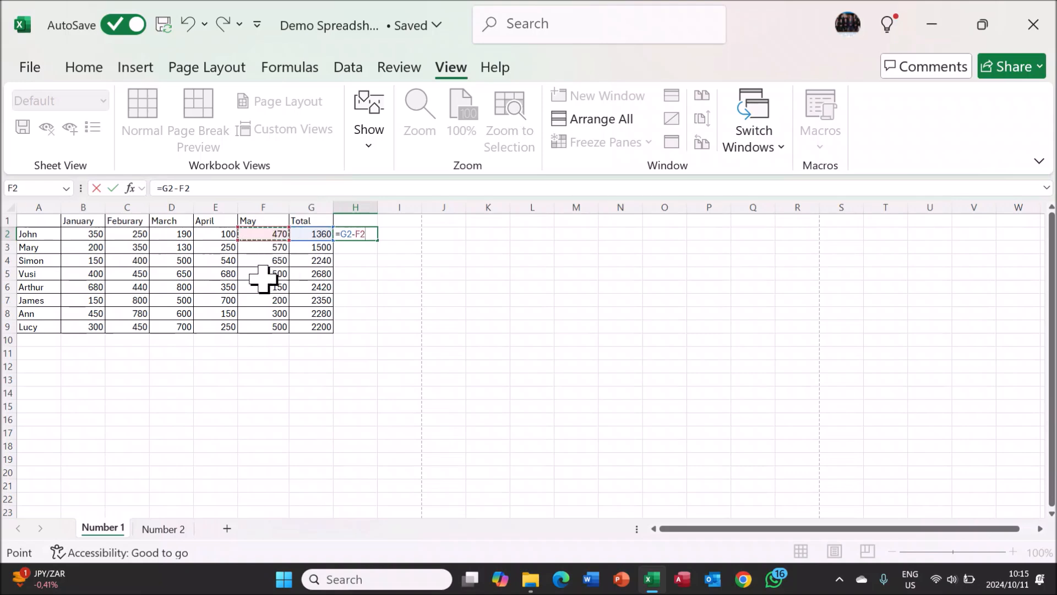
key("Return")
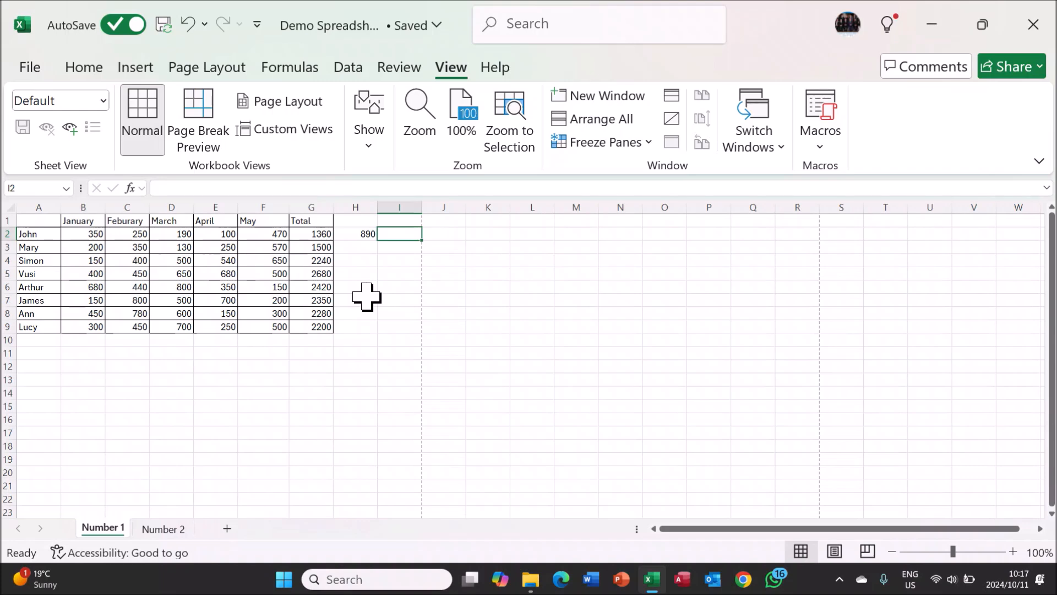
- Enter the formula =F2/G2 in cell I2 to divide the May value by the total
type("=")
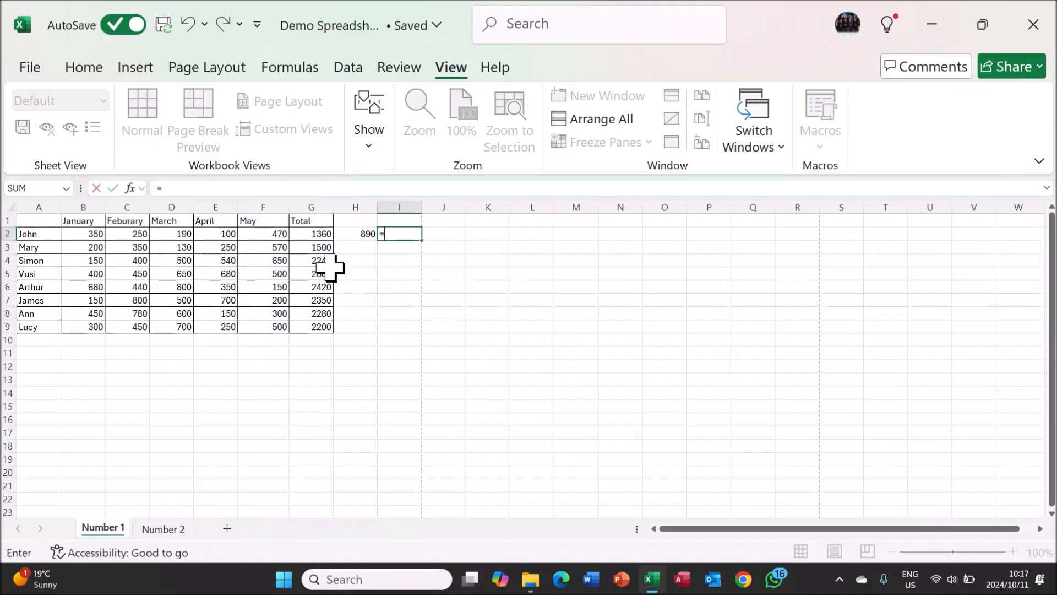
left_click(274, 234)
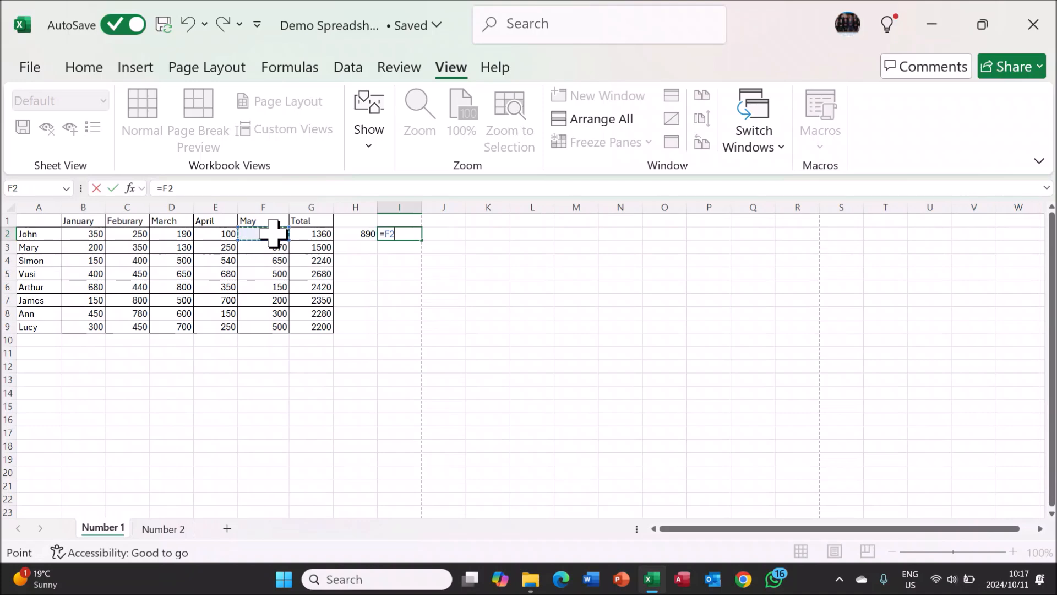
type("/")
left_click(312, 237)
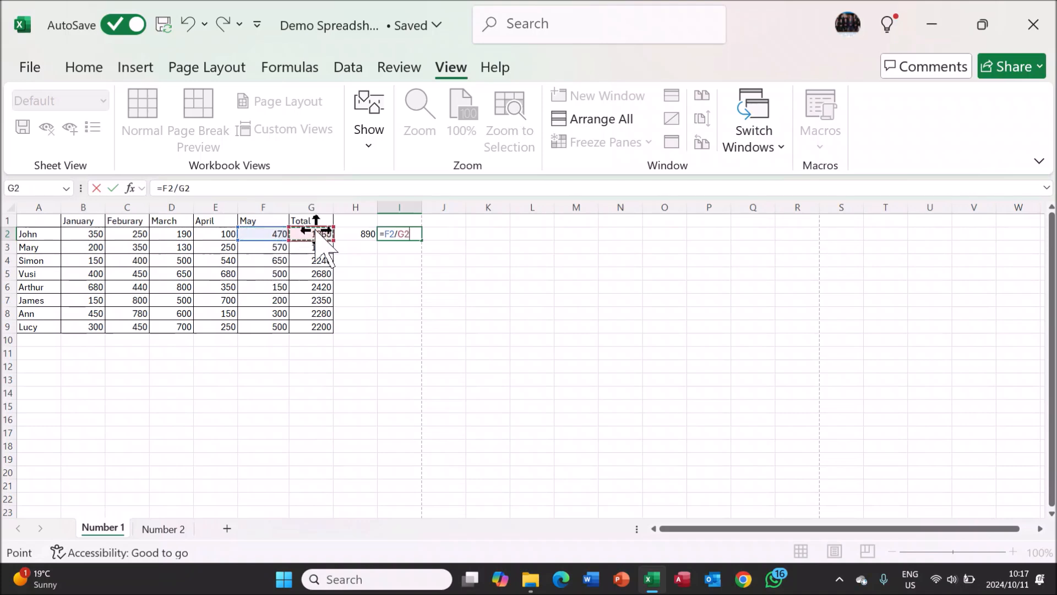
key("Return")
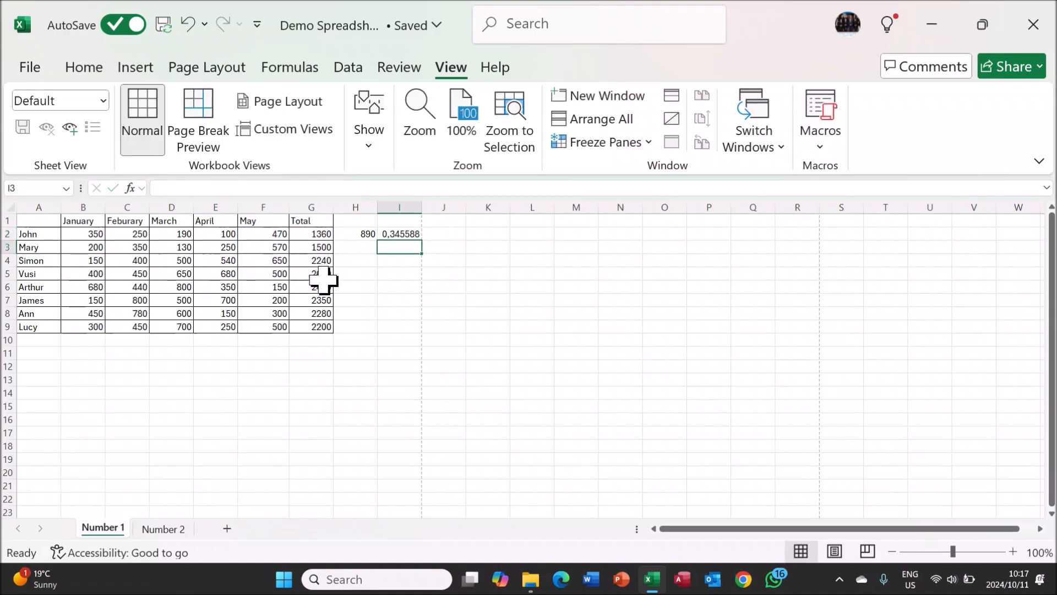
- Extend the formula in cell I2 to =F2/G2*100 so it gives a percentage
left_click(394, 233)
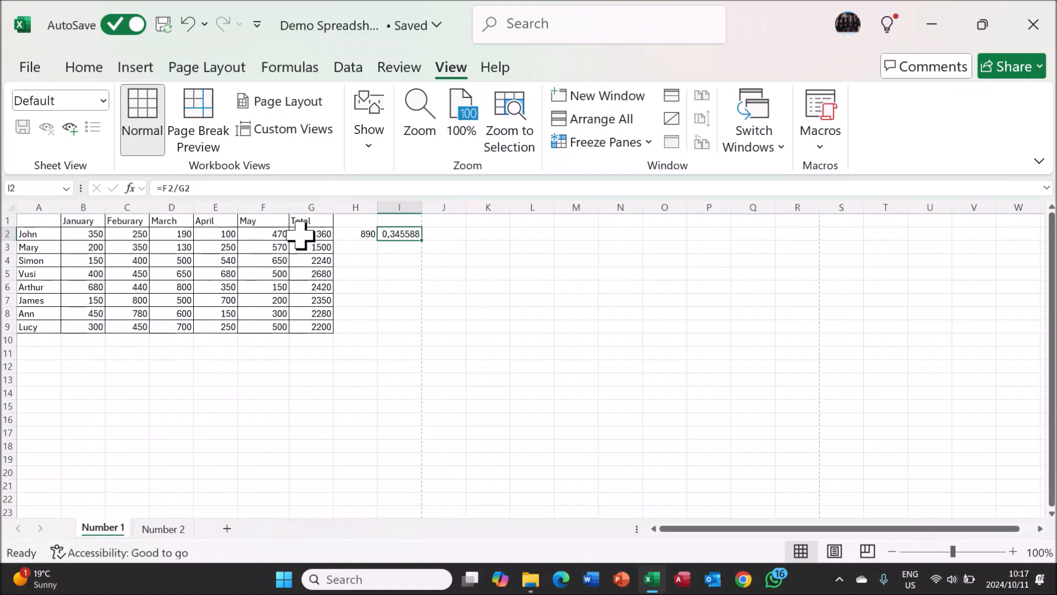
double_click(406, 233)
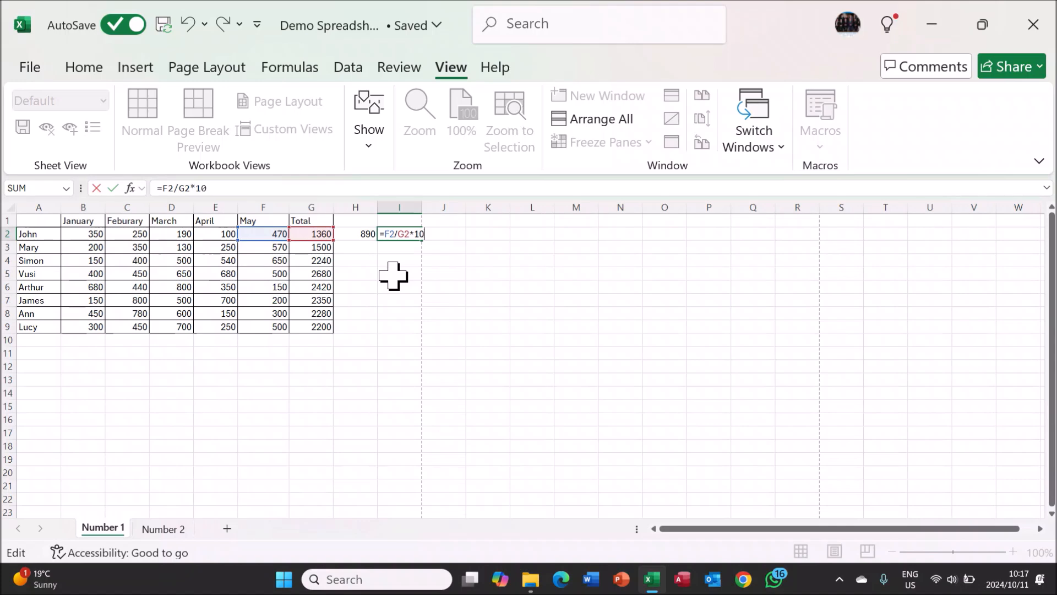
key("Return")
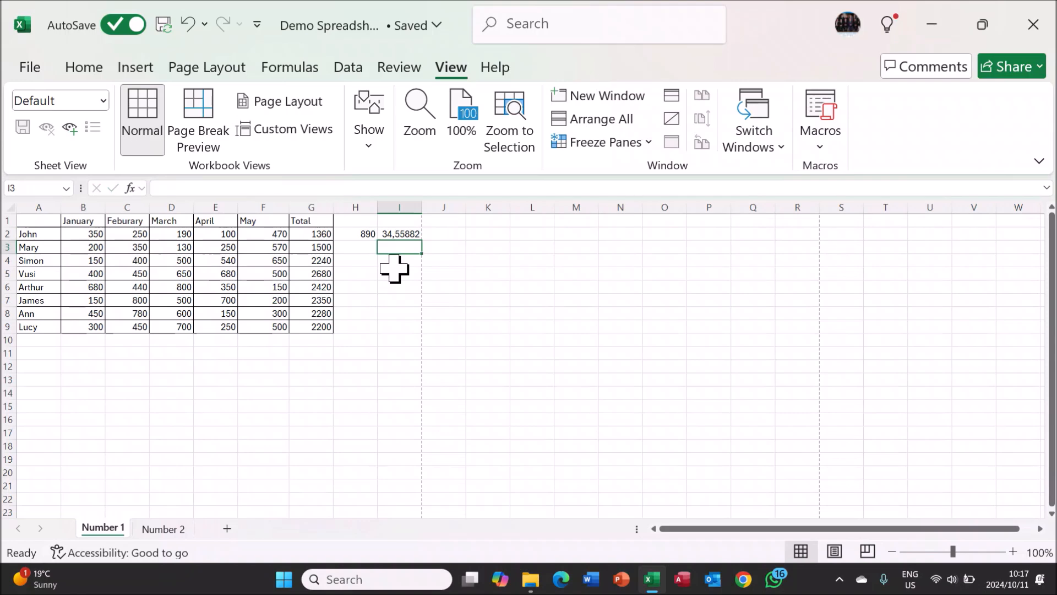
left_click(395, 270)
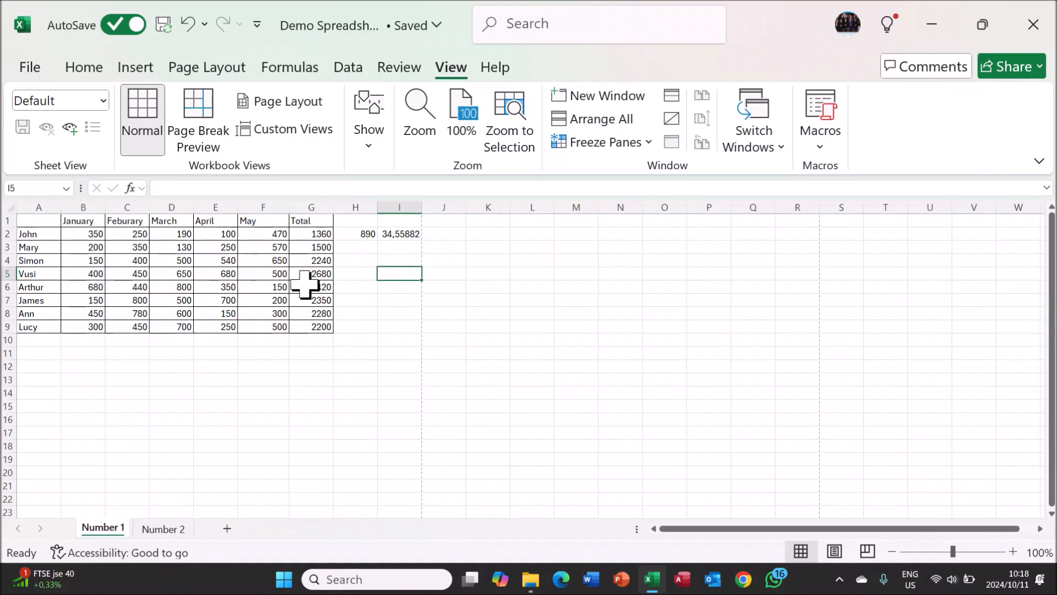
- Set the May value in cell F2 of the Number 1 sheet to 370
left_click(274, 232)
double_click(273, 231)
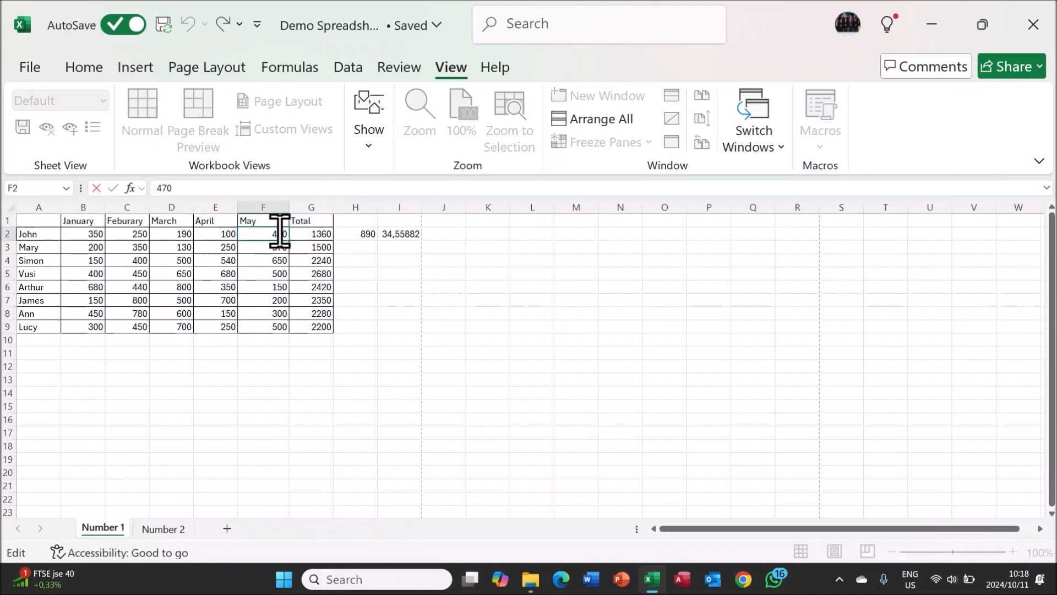
type("3")
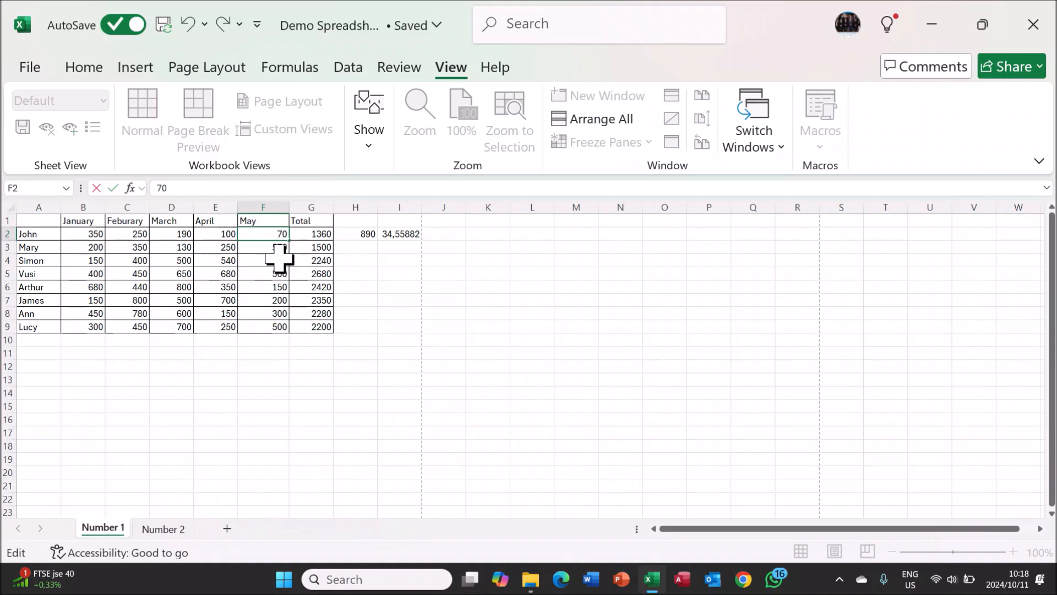
type("3")
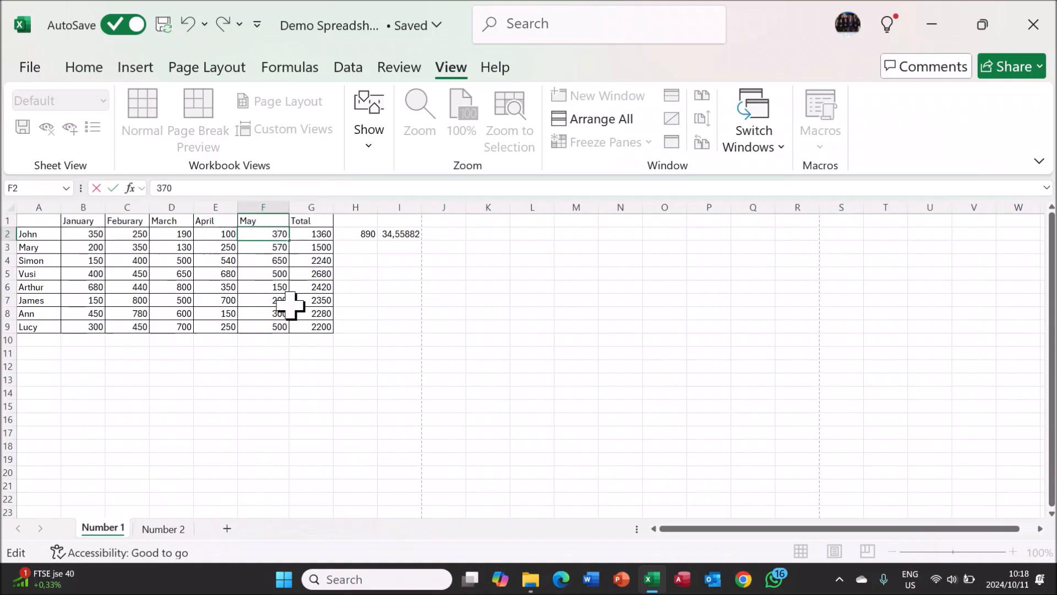
key("Return")
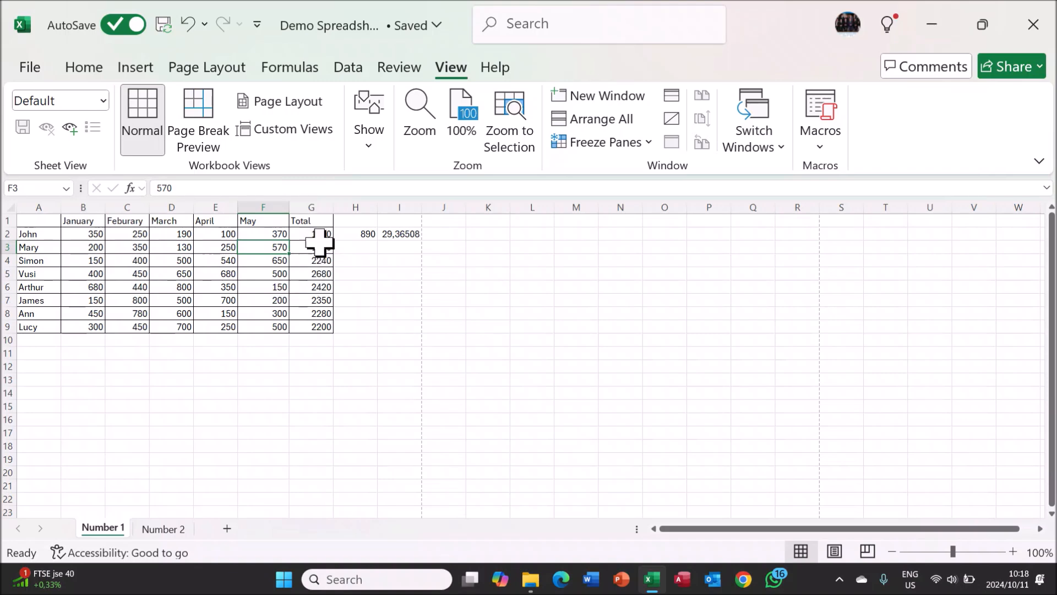
- Restore the May value in cell F2 of the Number 1 sheet to 470
double_click(256, 234)
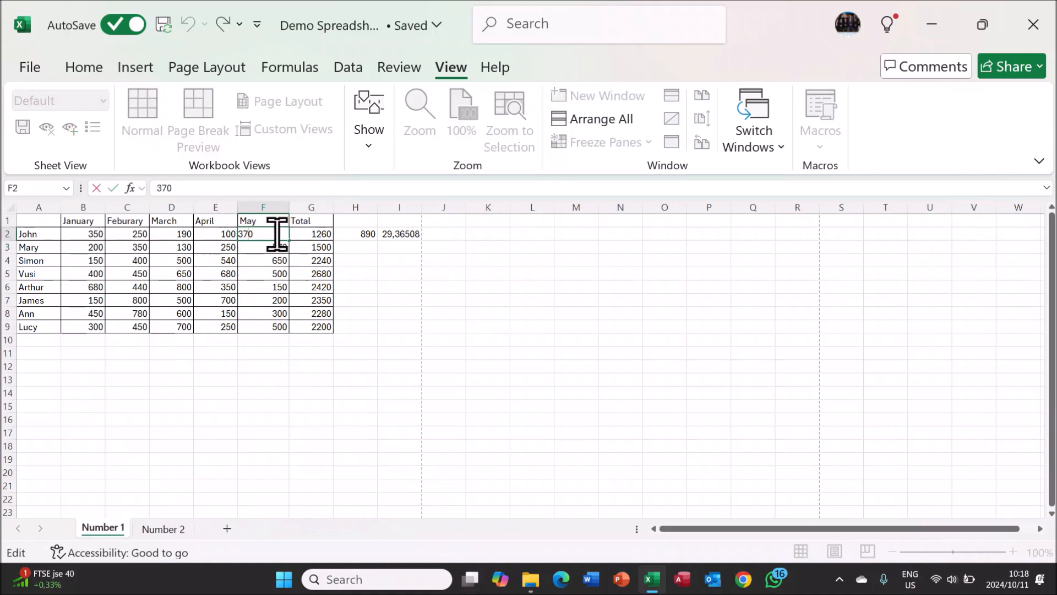
type("4")
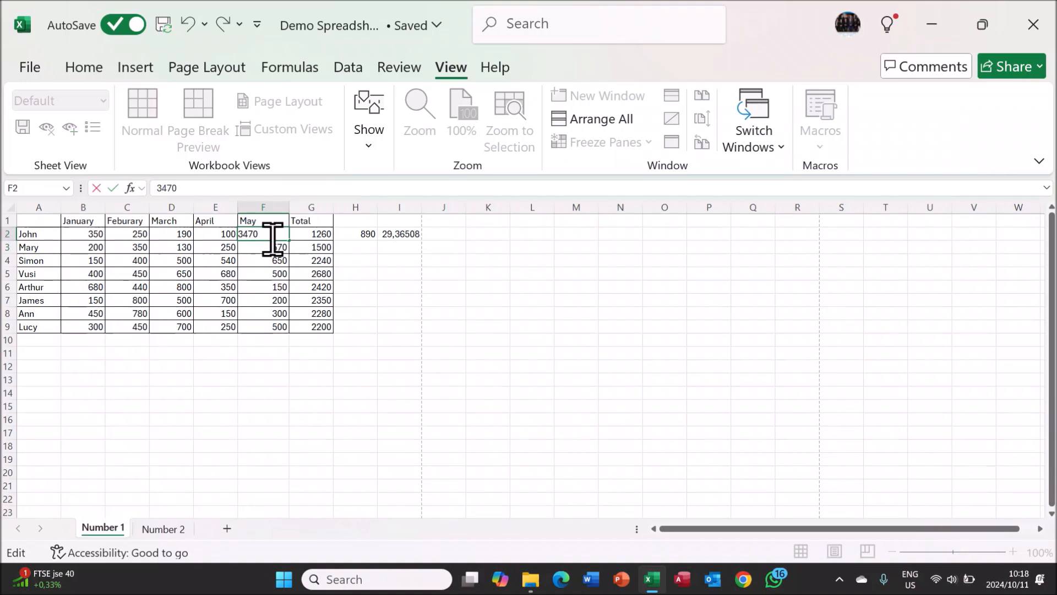
key("Return")
left_click(271, 234)
double_click(272, 234)
key("BackSpace")
key("Return")
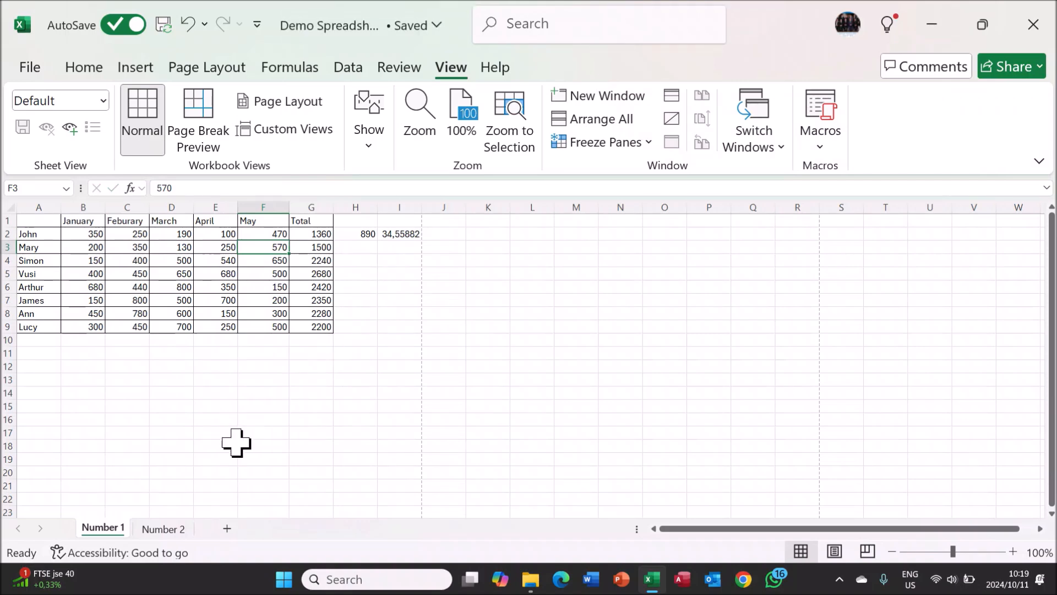
- On the Number 2 sheet, enter the formula =B2+C2+D2+E2+F2 in cell G2 to add January through May
left_click(166, 529)
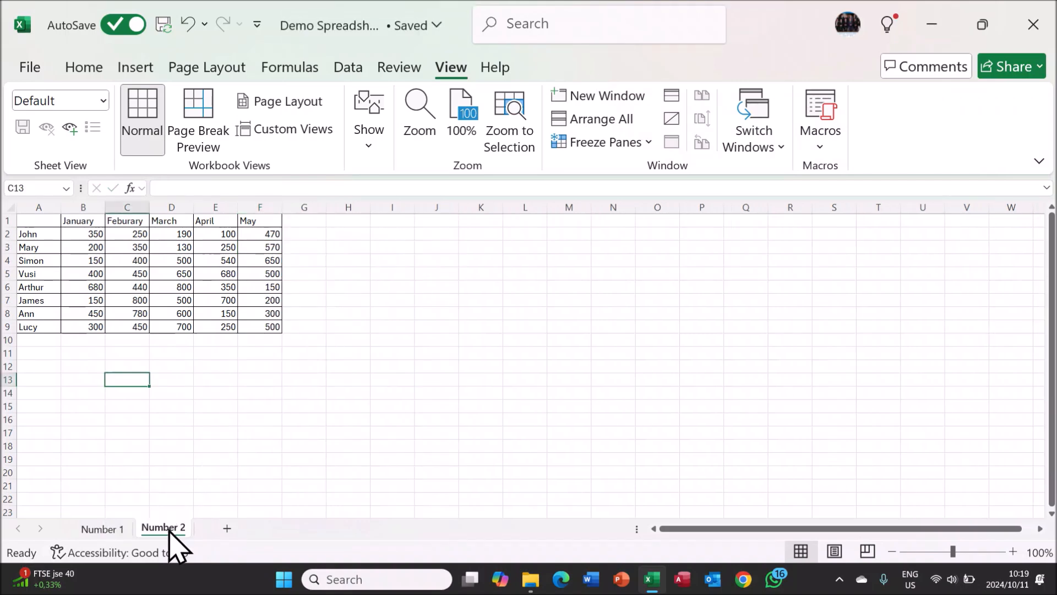
left_click(302, 234)
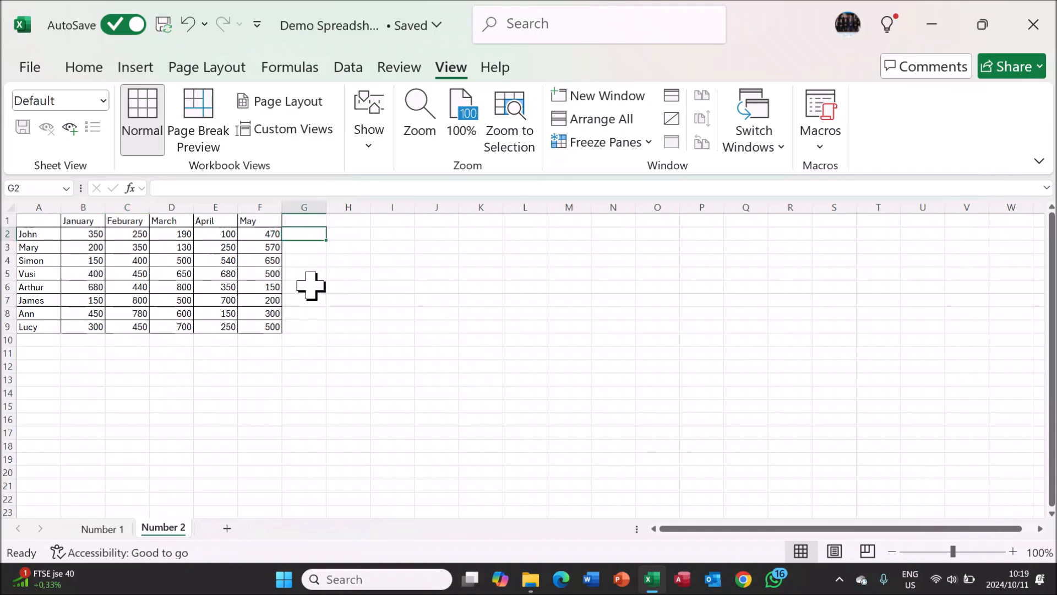
type("=")
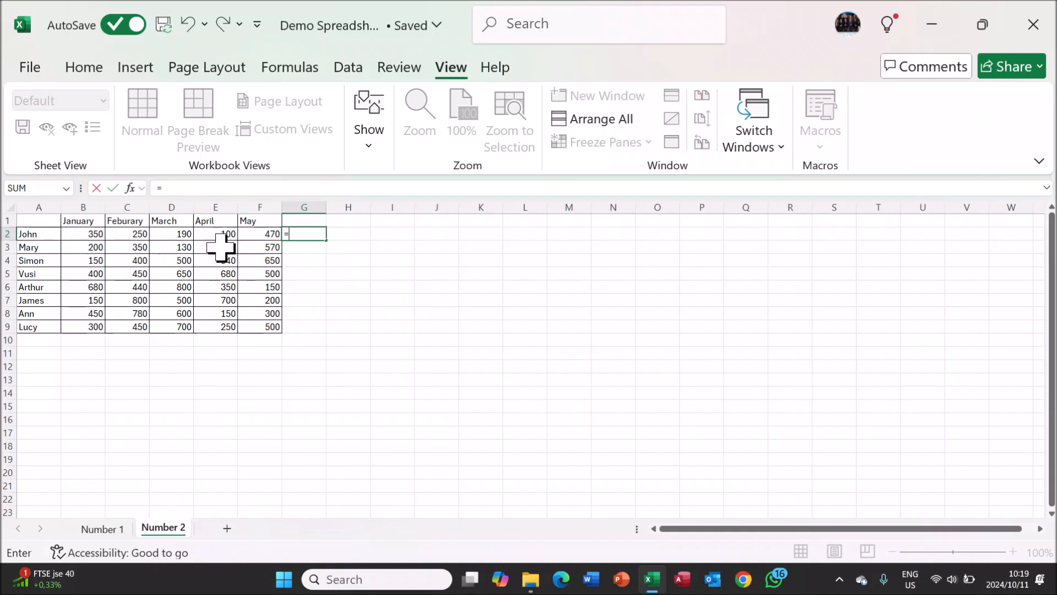
left_click(88, 233)
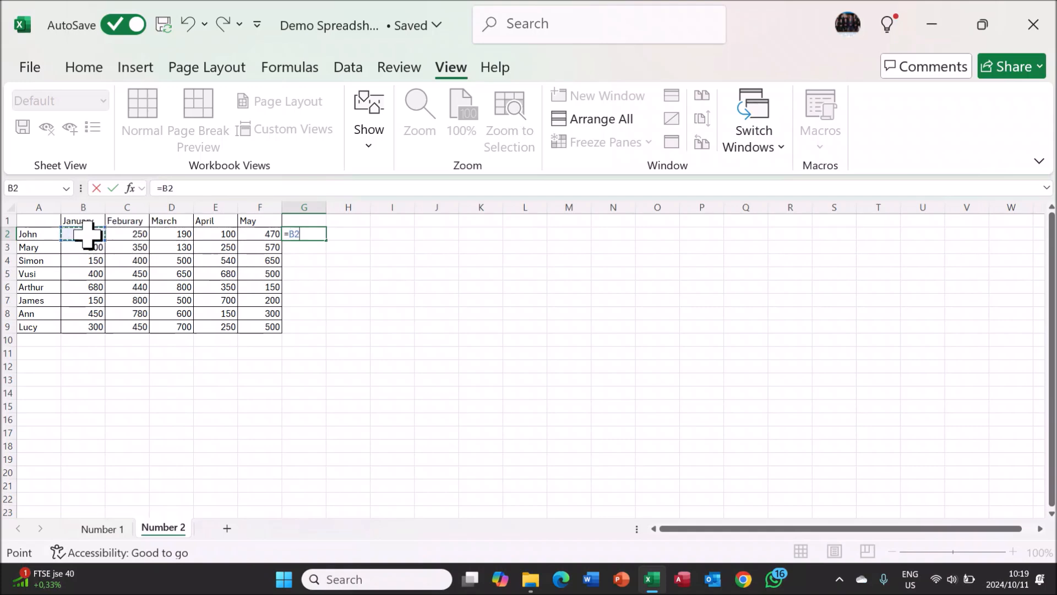
type("+")
left_click(121, 235)
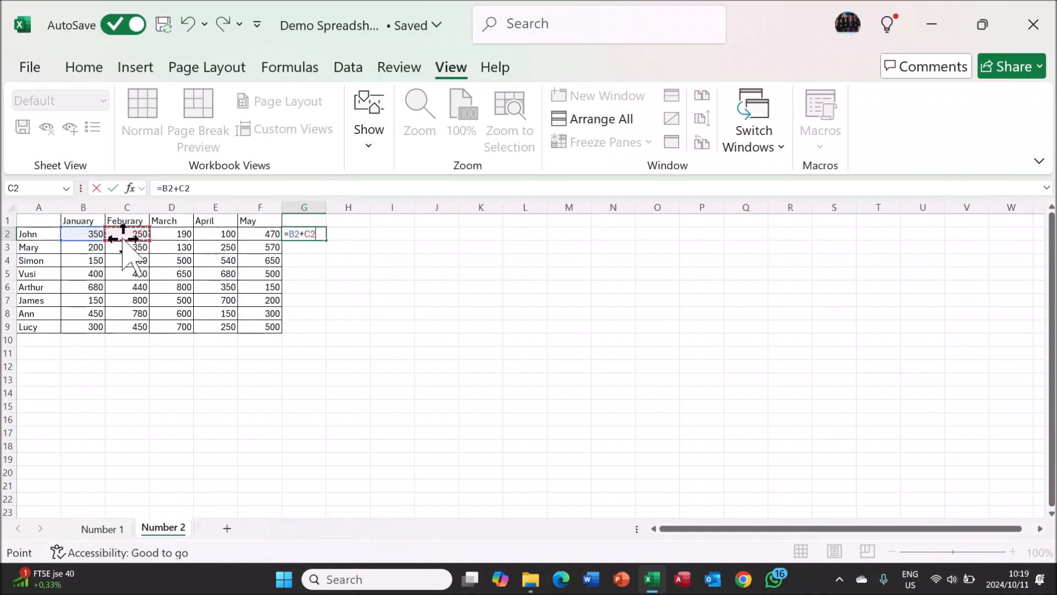
type("+")
left_click(172, 234)
type("+")
left_click(215, 235)
type("+")
left_click(247, 233)
key("Return")
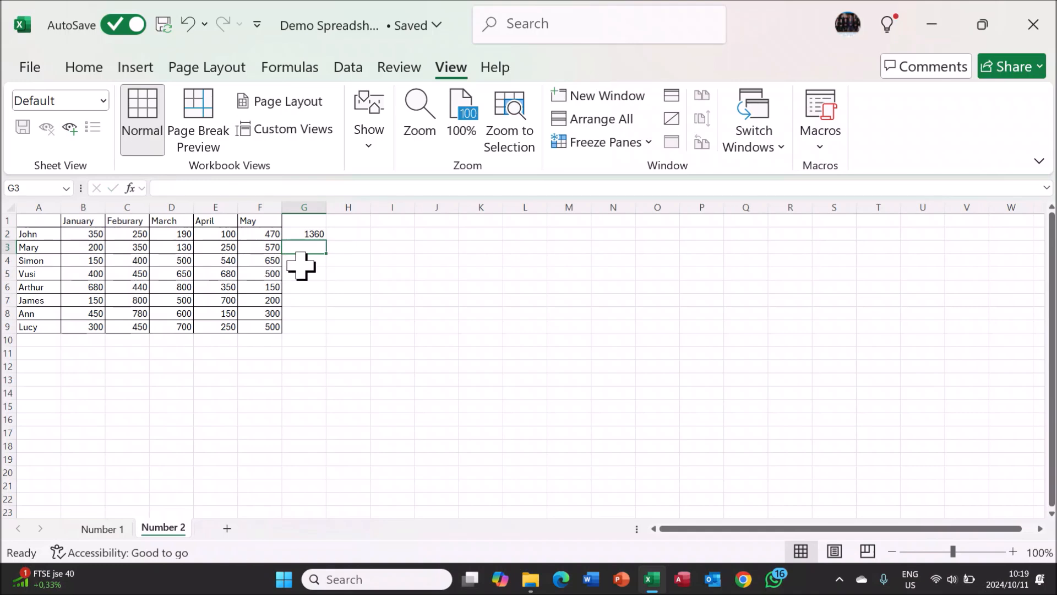
- Fill the addition formula in cell G2 of the Number 2 sheet down to G9 and clear the selection
left_click(320, 233)
left_click_drag(327, 241, 319, 333)
left_click(318, 365)
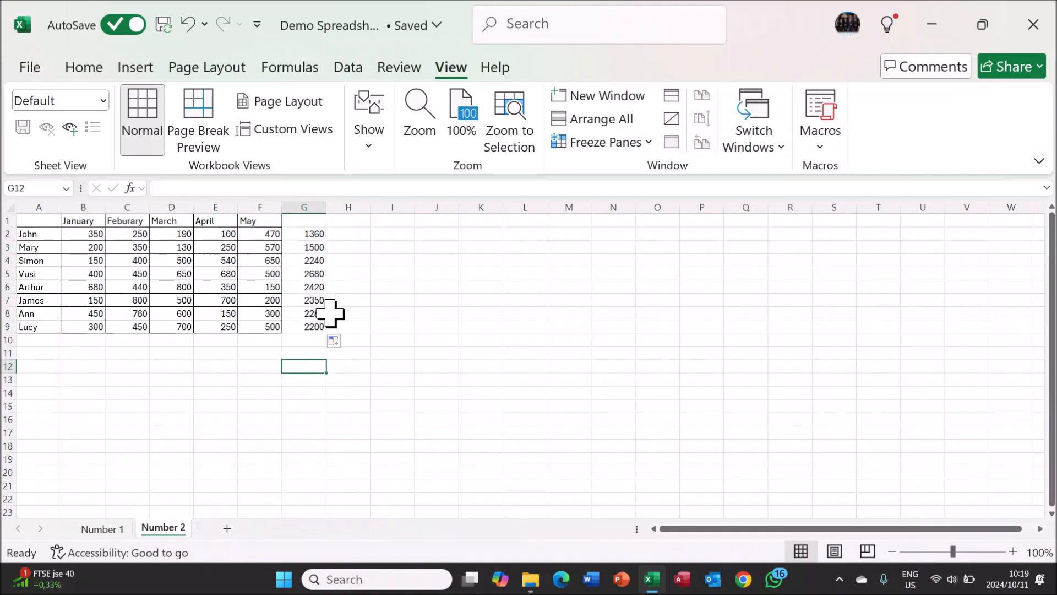
- Enter 10% in cell J2 of the Number 2 sheet as the commission-style multiplier for the totals
left_click(397, 236)
left_click_drag(414, 235, 446, 233)
type("10")
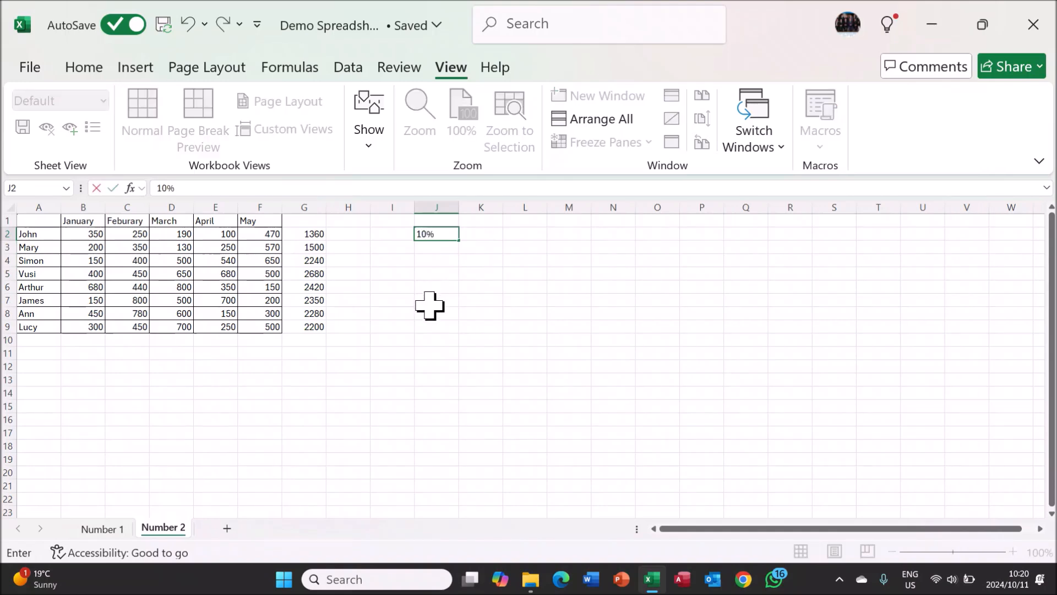
left_click(430, 274)
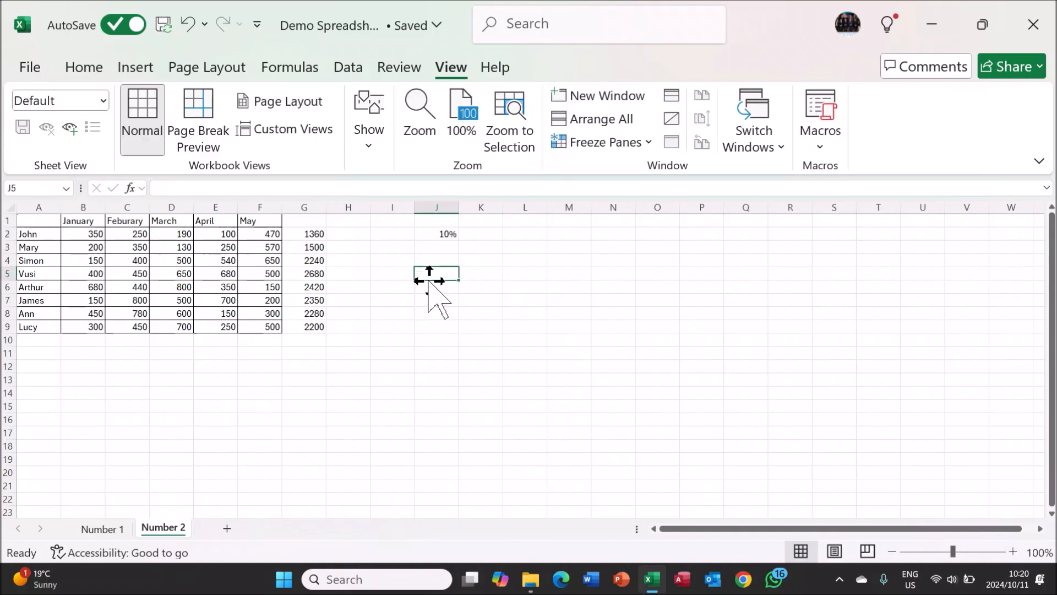
- Enter the formula =G2*J2 in cell H2 and fill it down to H9
left_click(361, 234)
type("=")
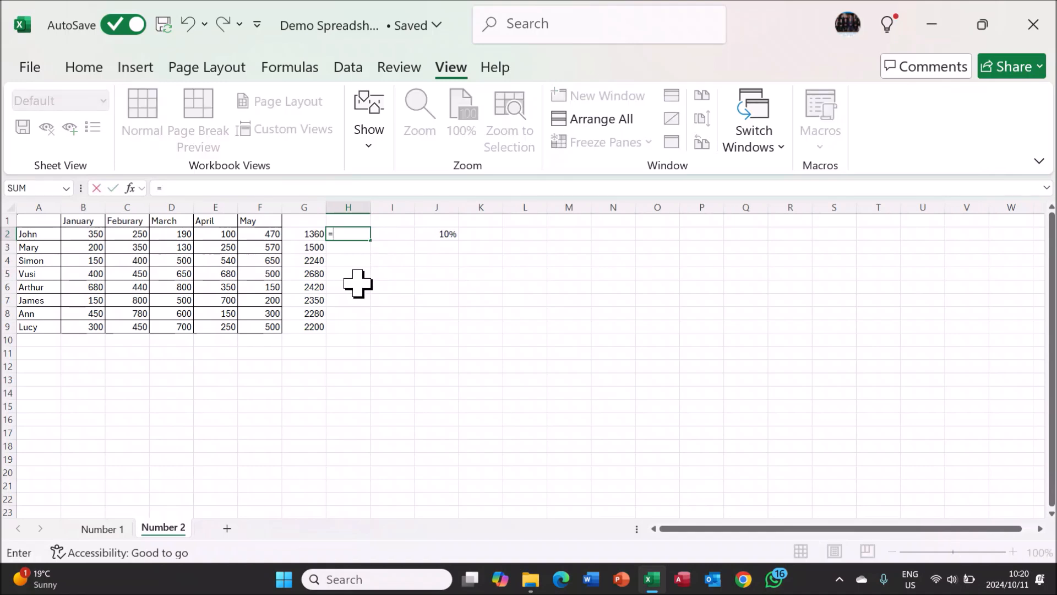
left_click(310, 236)
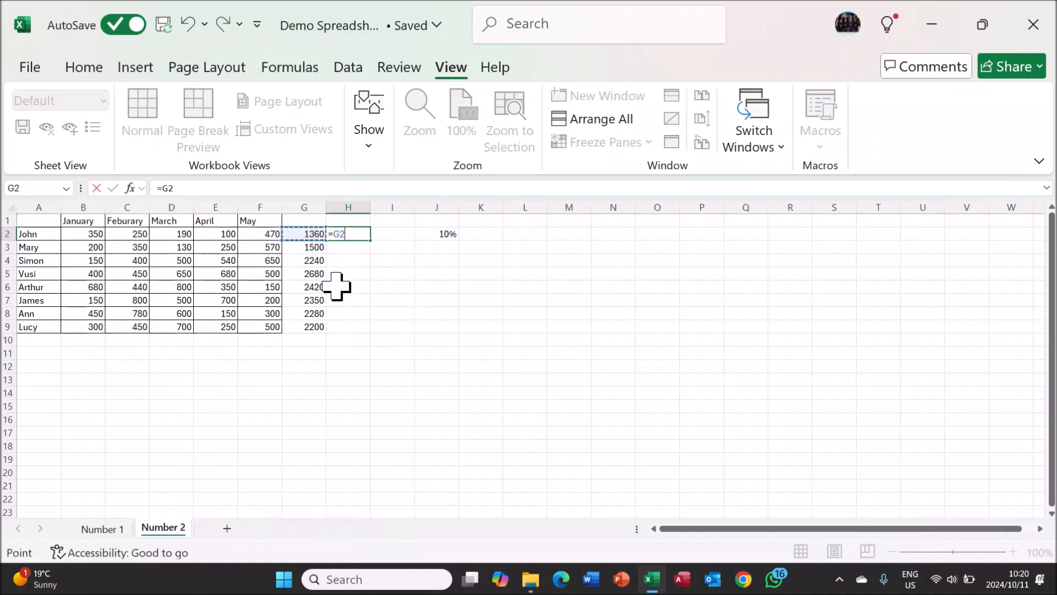
type("*")
left_click(443, 233)
key("Return")
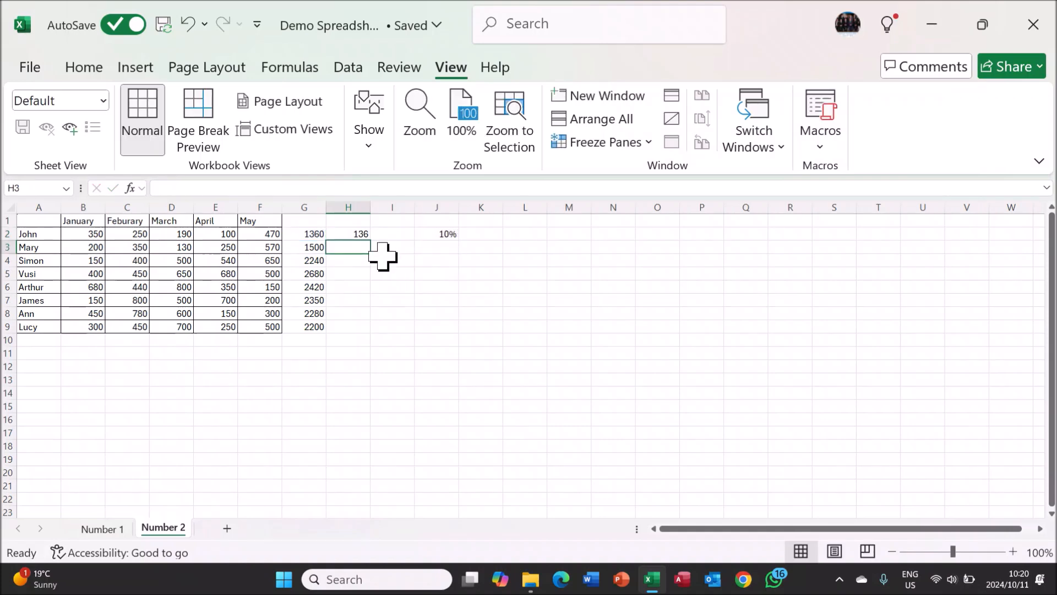
left_click(351, 234)
left_click_drag(370, 240, 366, 333)
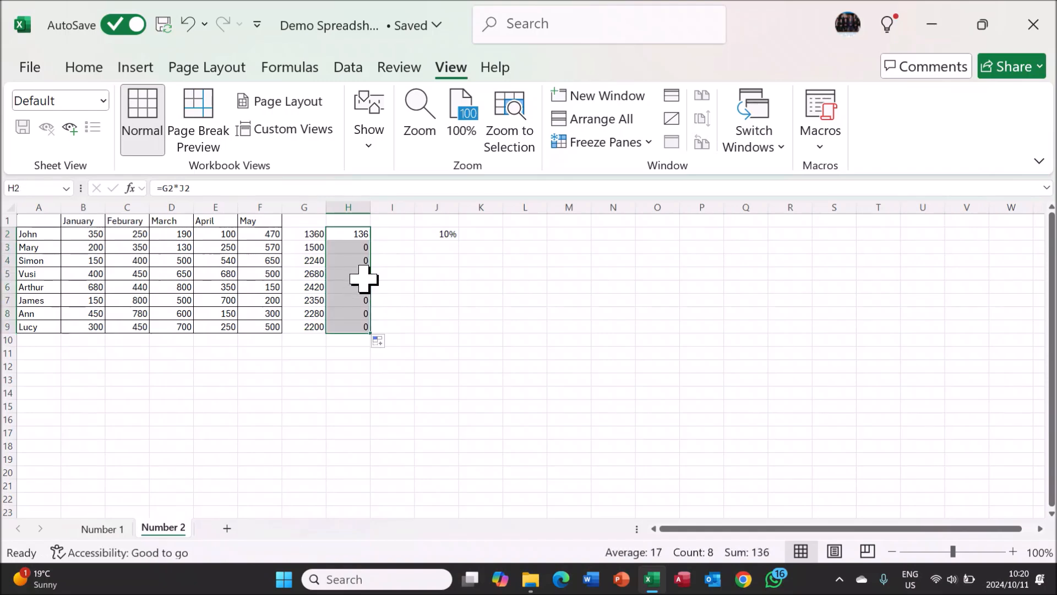
- Change the formula in cell H3 to =G3*$J$2 with an absolute reference to the percentage, and fill it down to H9
left_click(358, 247)
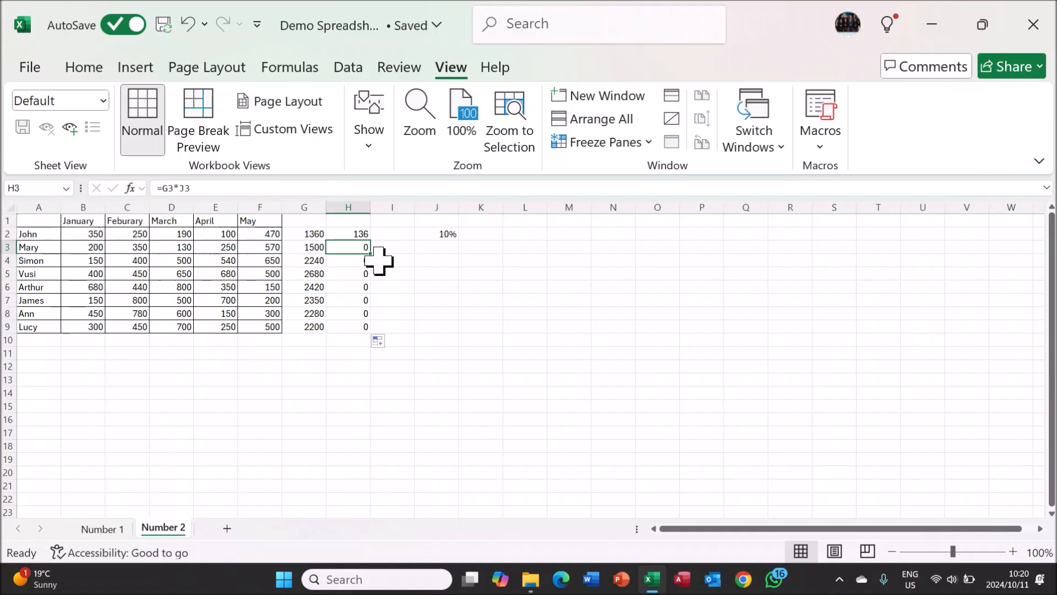
double_click(349, 246)
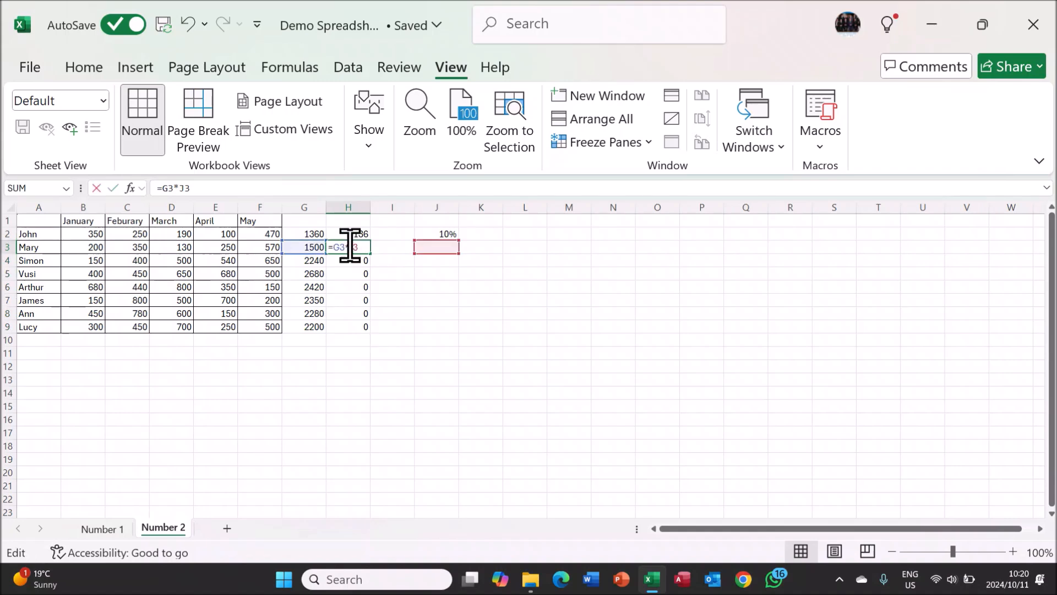
left_click(434, 242)
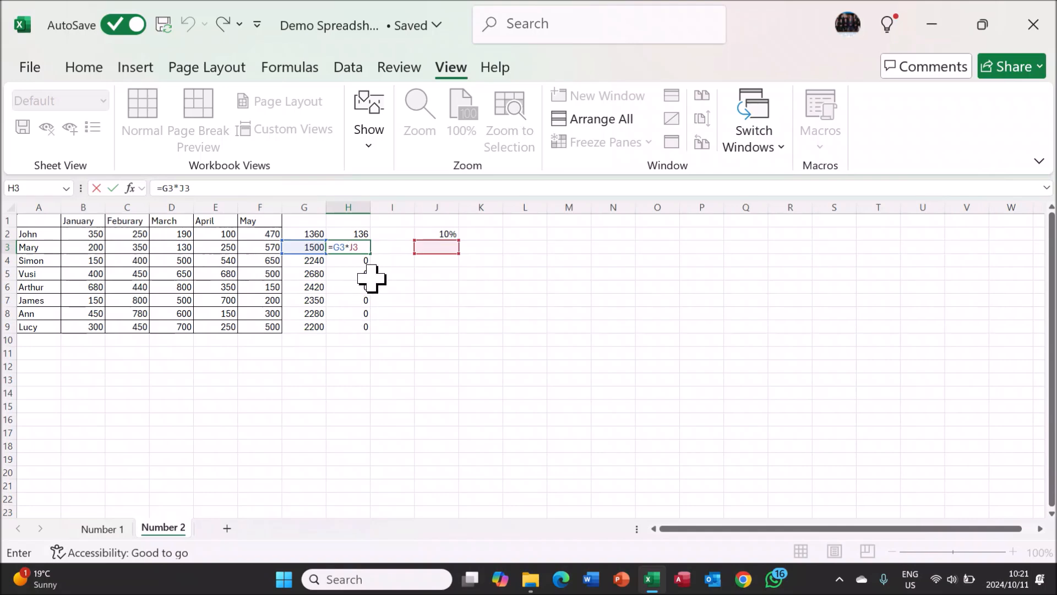
left_click(449, 233)
key("ctrl+z")
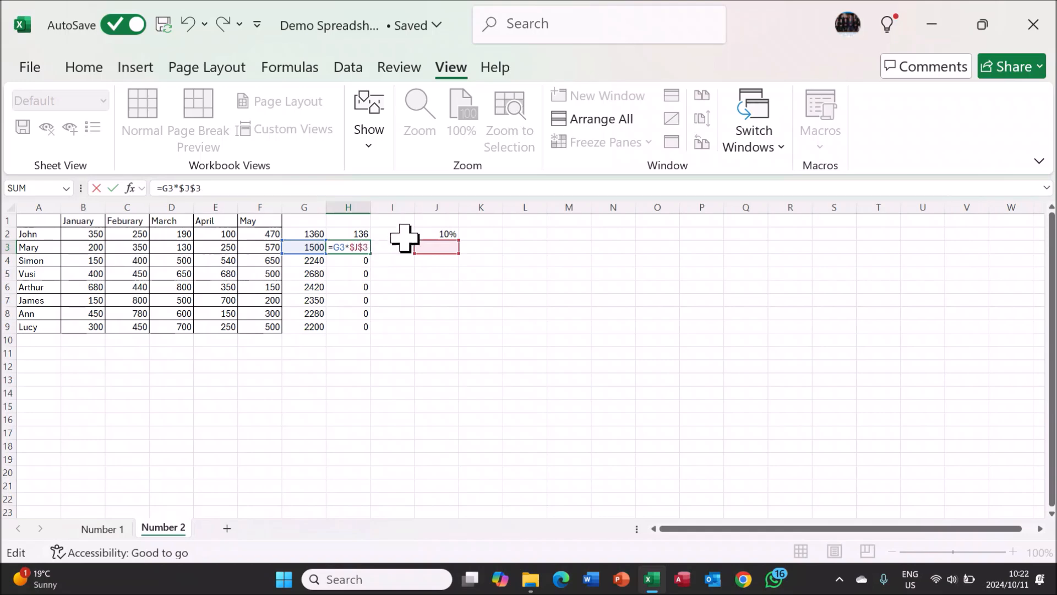
left_click_drag(440, 241, 441, 230)
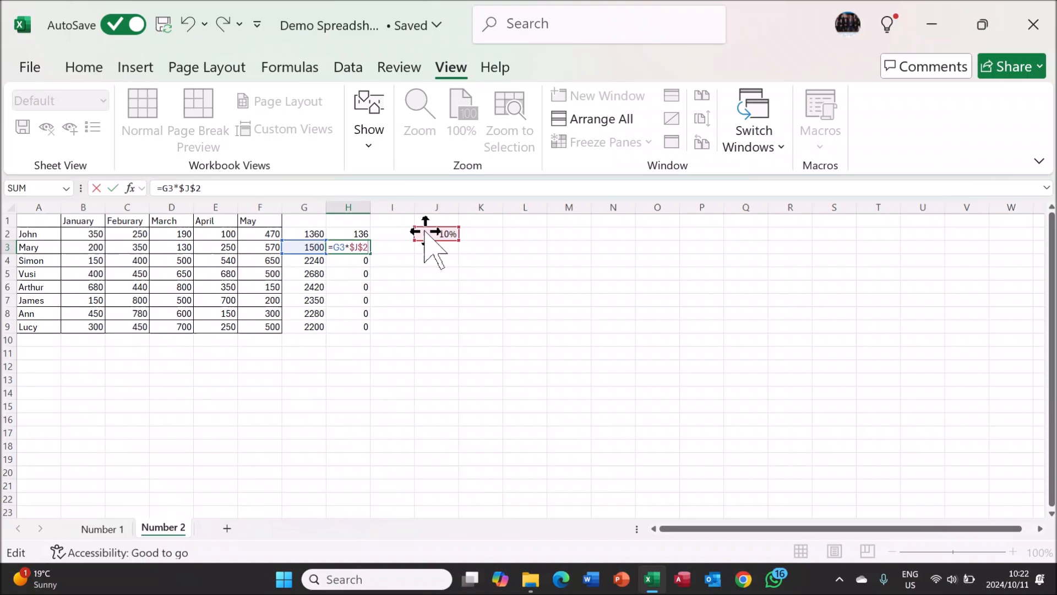
key("ctrl+Return")
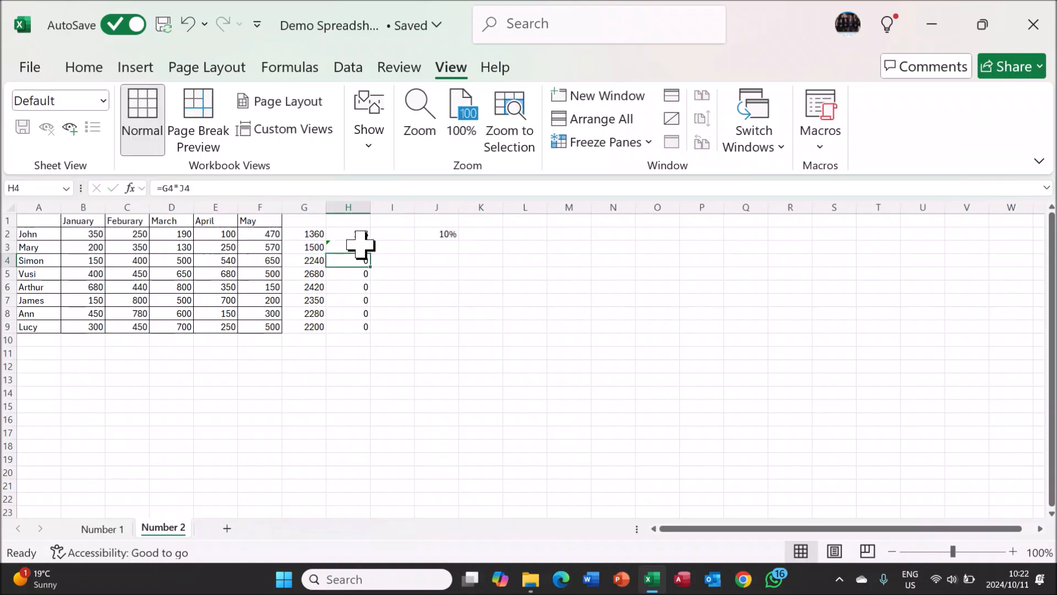
left_click_drag(371, 254, 373, 331)
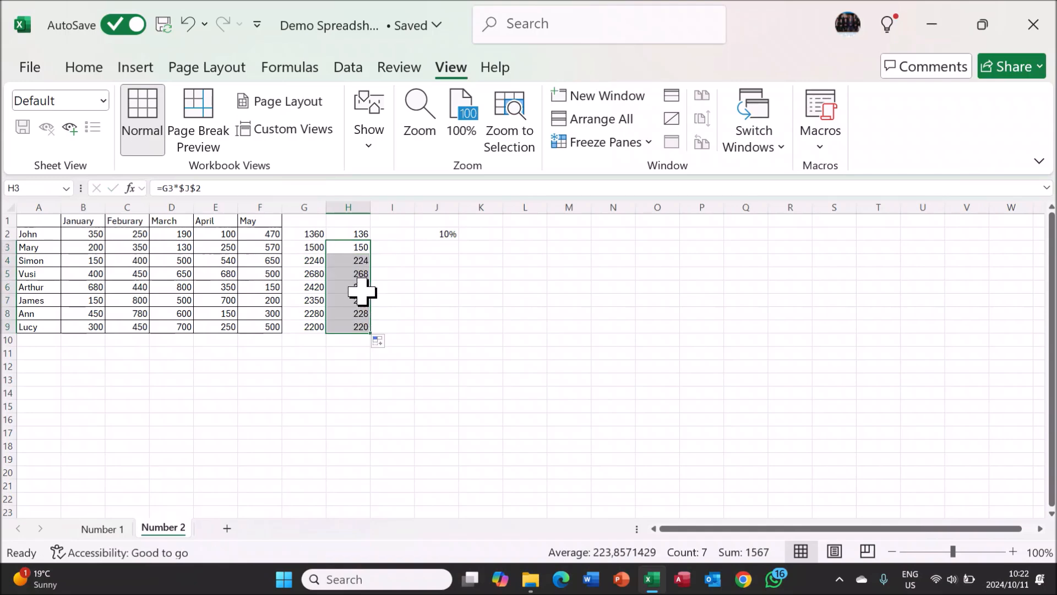
- Inspect the filled percentage formulas in cells H4 to H7 for their reference to the 10% cell
double_click(362, 261)
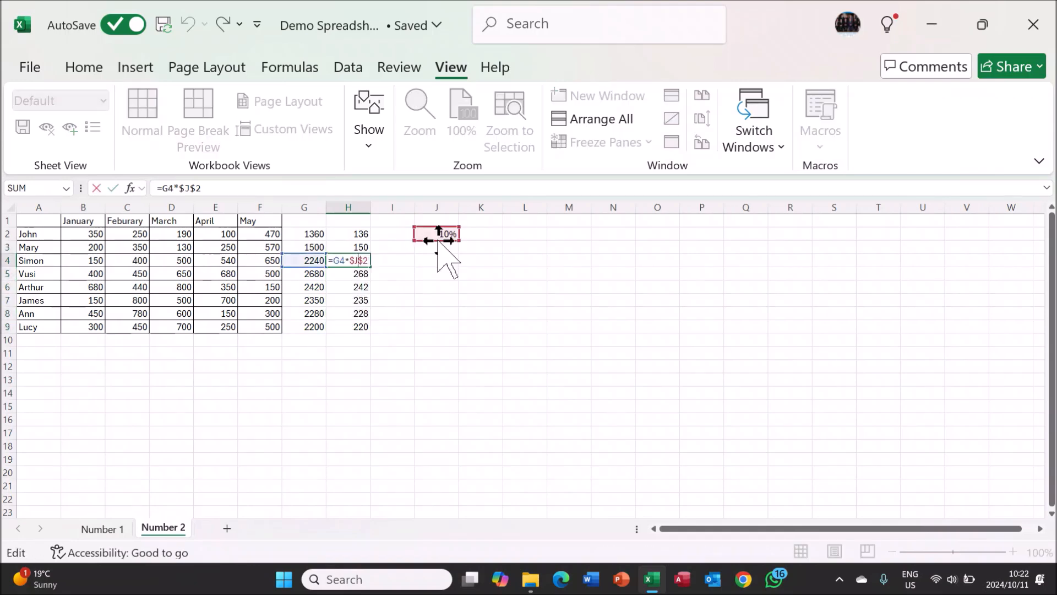
double_click(359, 274)
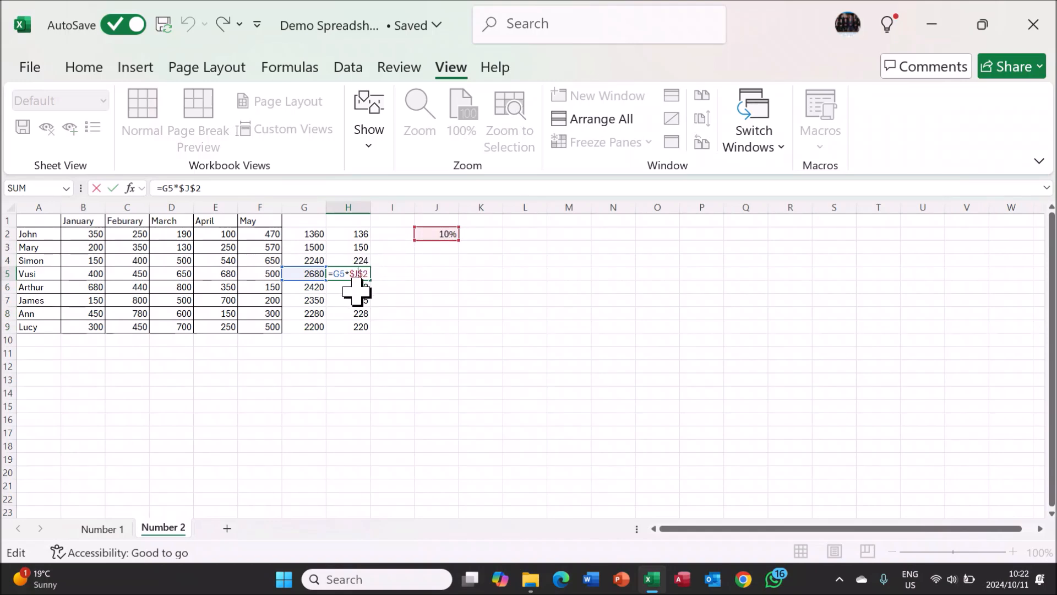
double_click(359, 285)
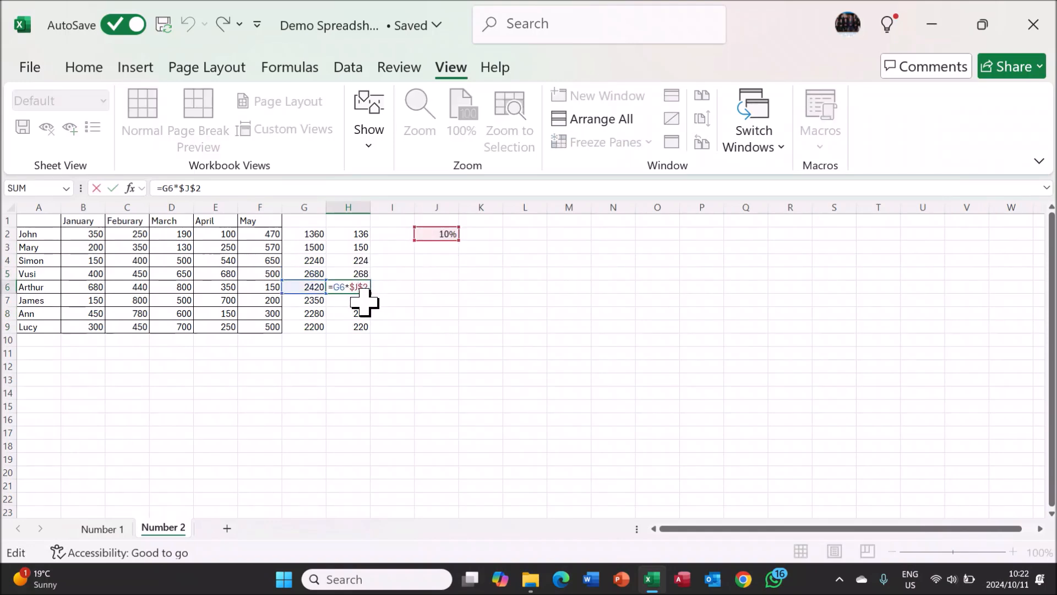
double_click(361, 300)
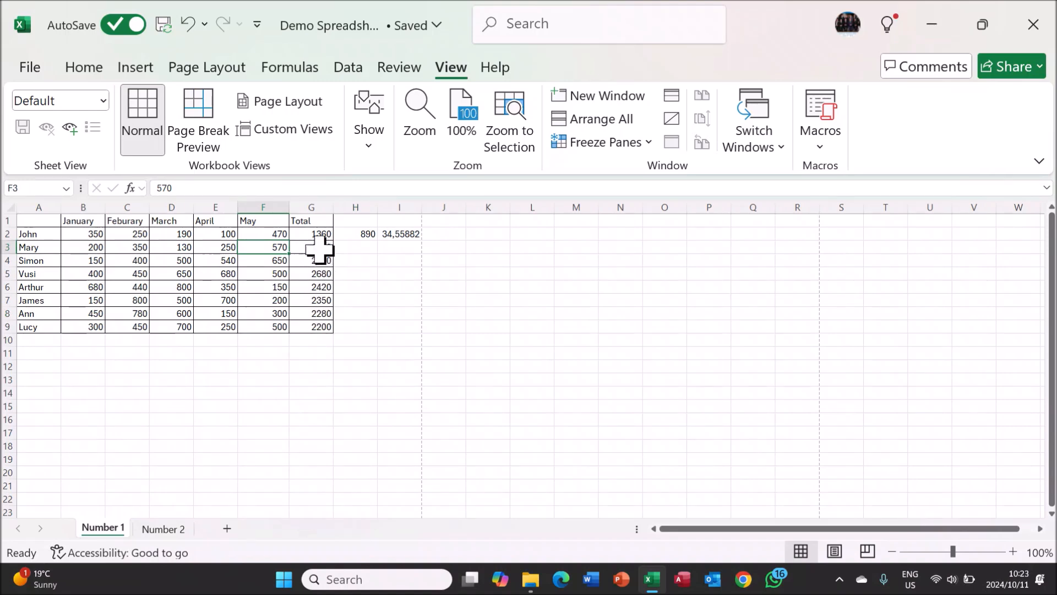
- On the Number 1 sheet, clear the totals in G2:G9 and enter =SUM(B2:F2) in cell G2
left_click_drag(320, 232, 320, 325)
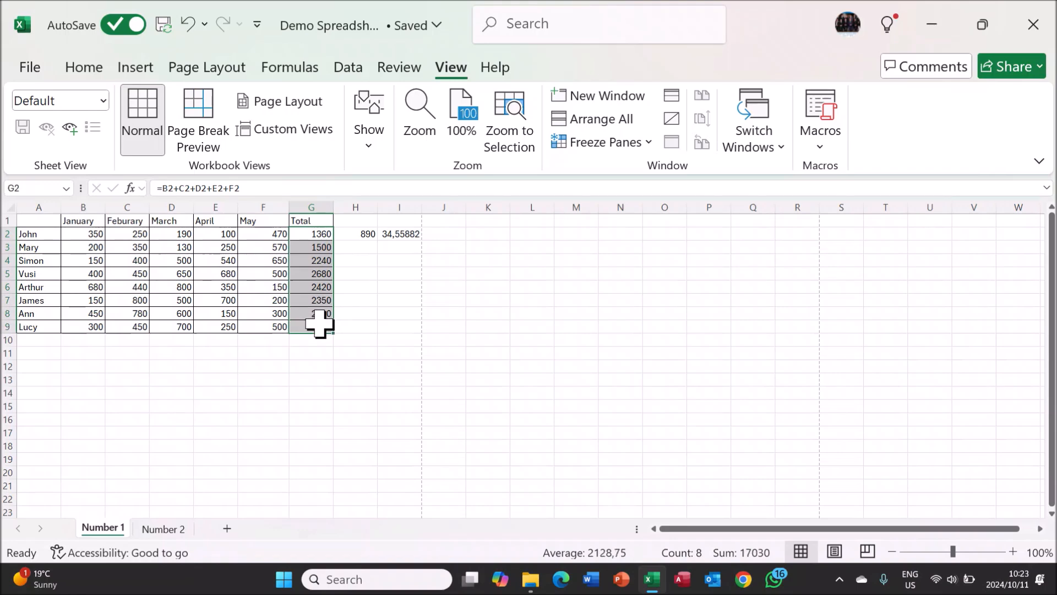
key("Delete")
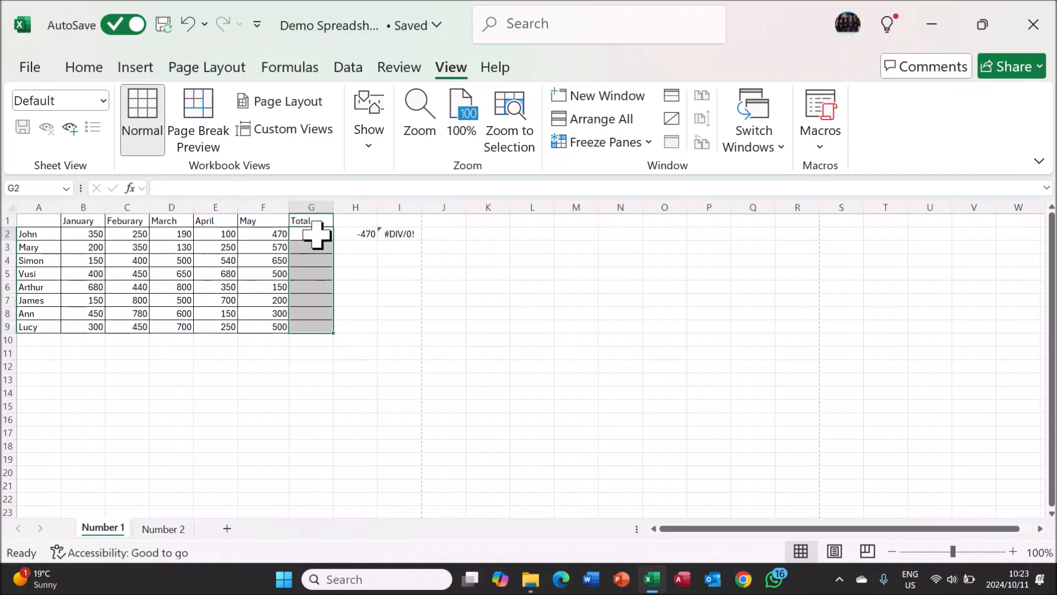
left_click(318, 231)
type("=")
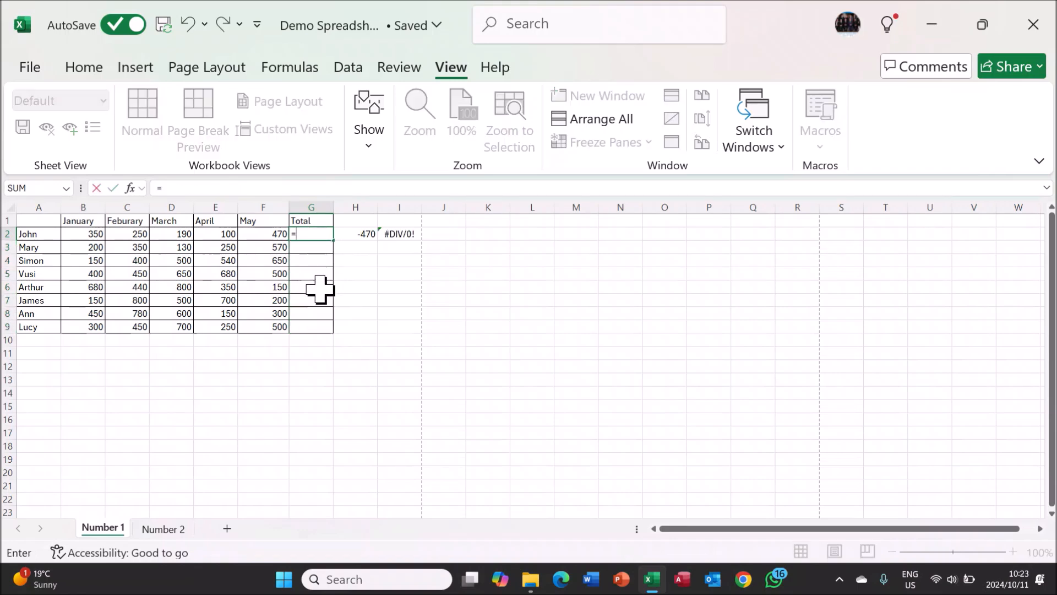
type("SU")
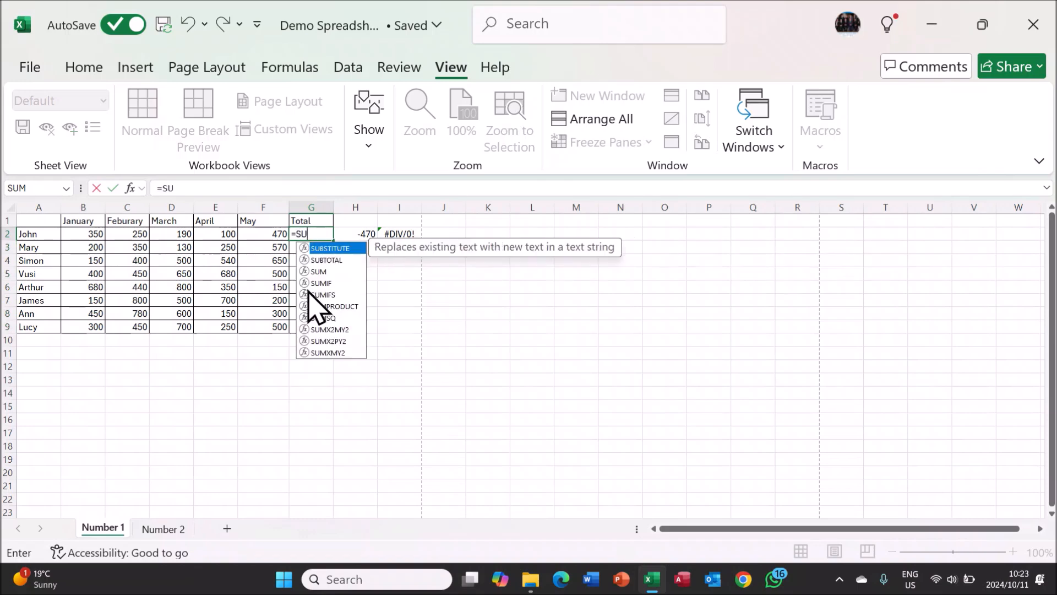
type("M(")
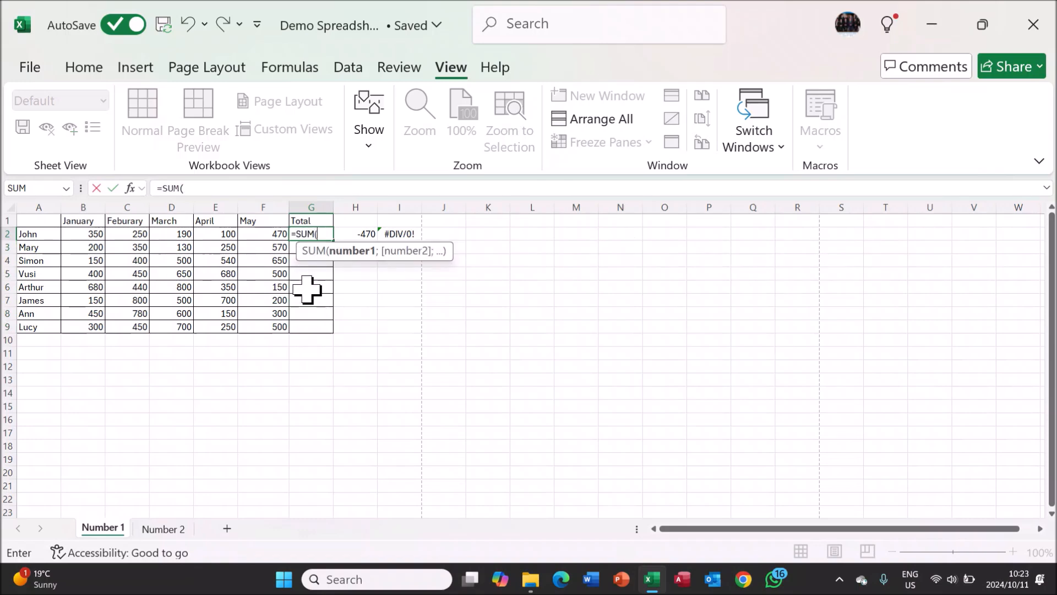
left_click(94, 233)
left_click_drag(95, 233, 251, 238)
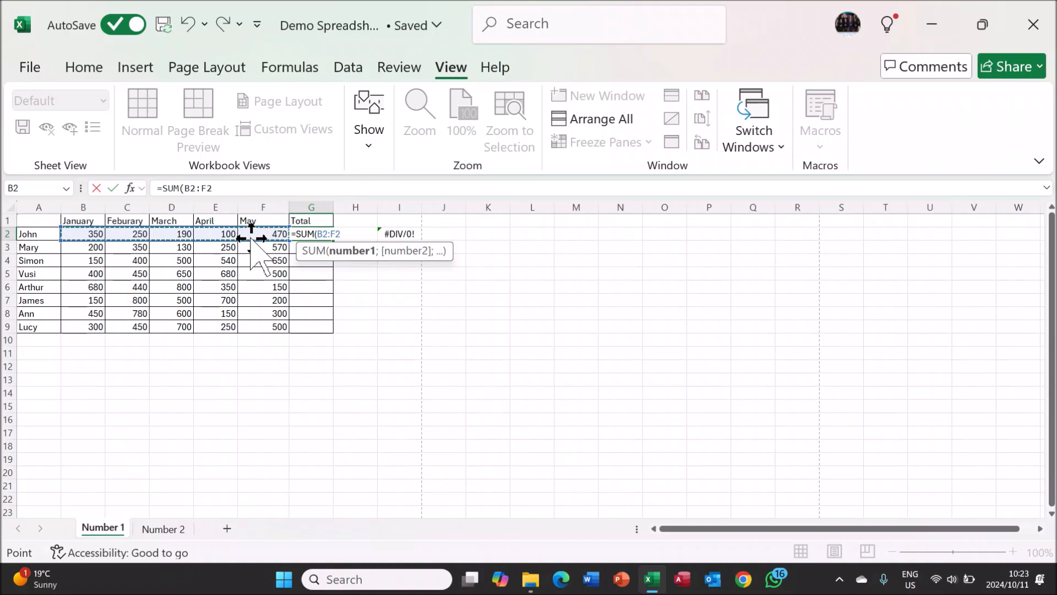
type(")")
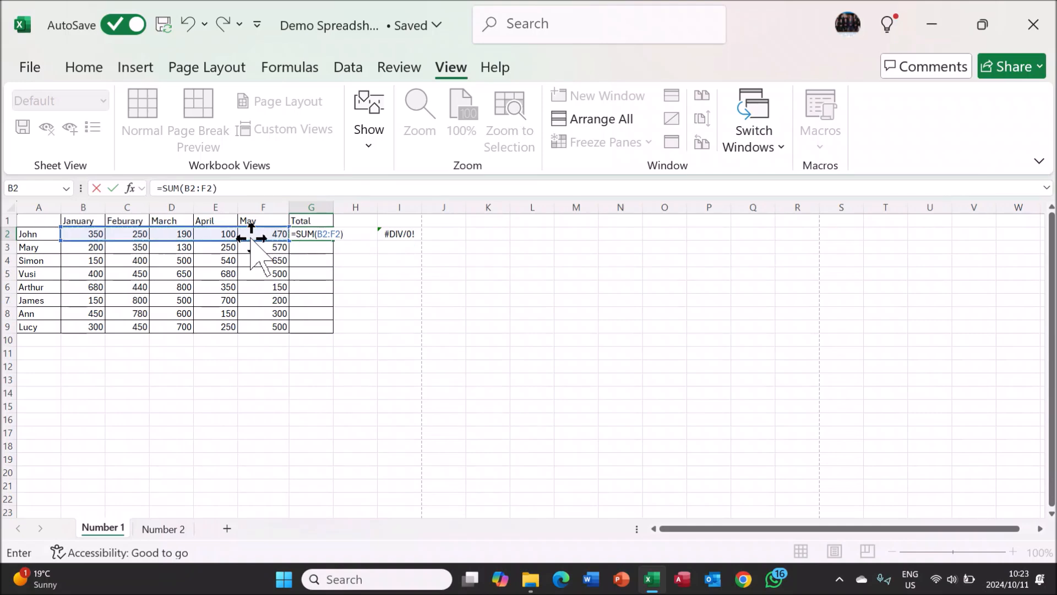
key("Return")
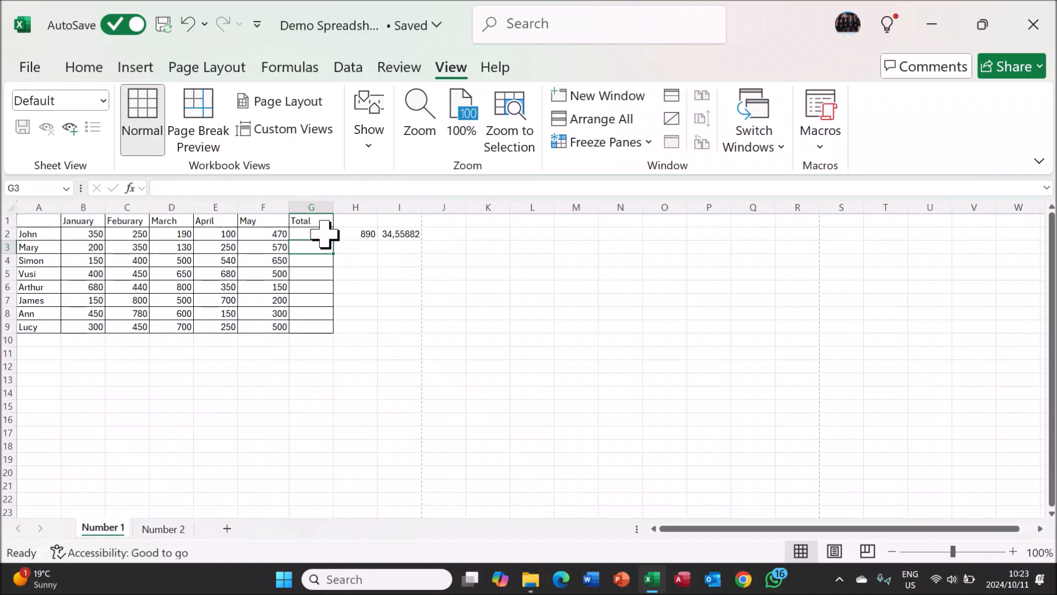
type("=")
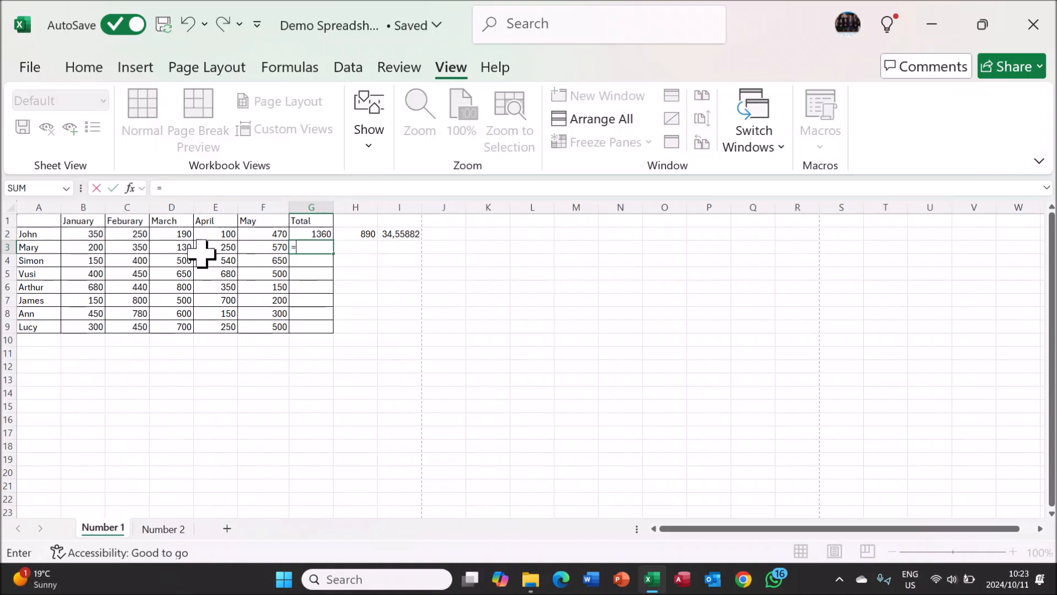
left_click(82, 247)
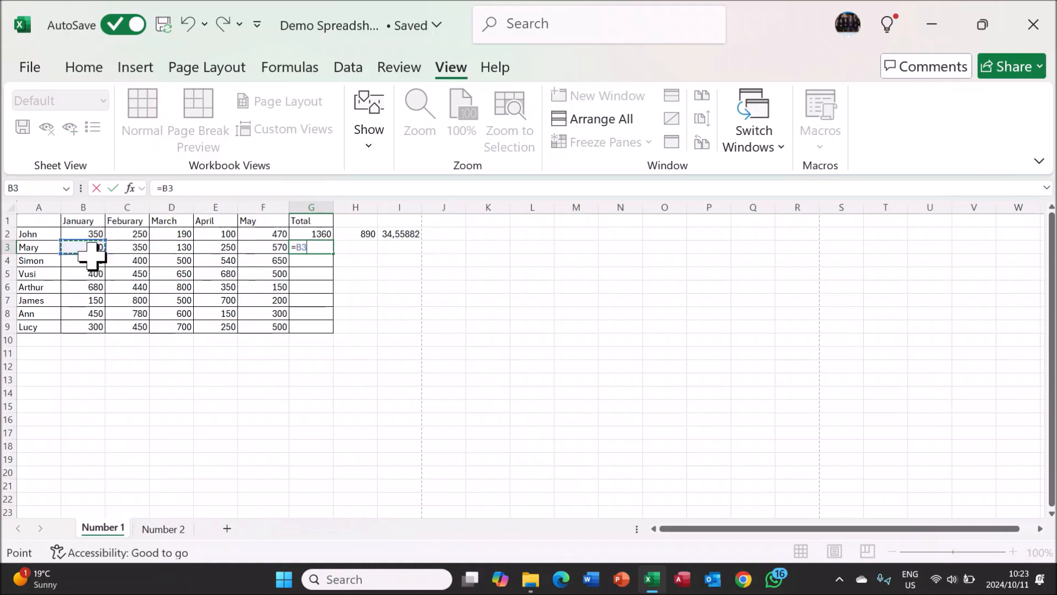
type("+")
left_click(127, 251)
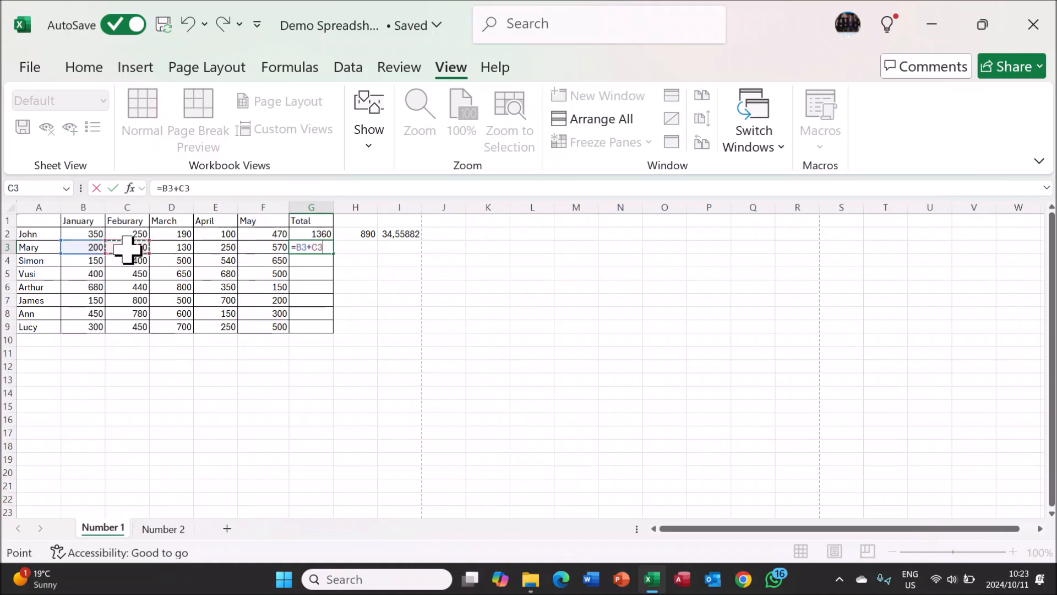
type("+")
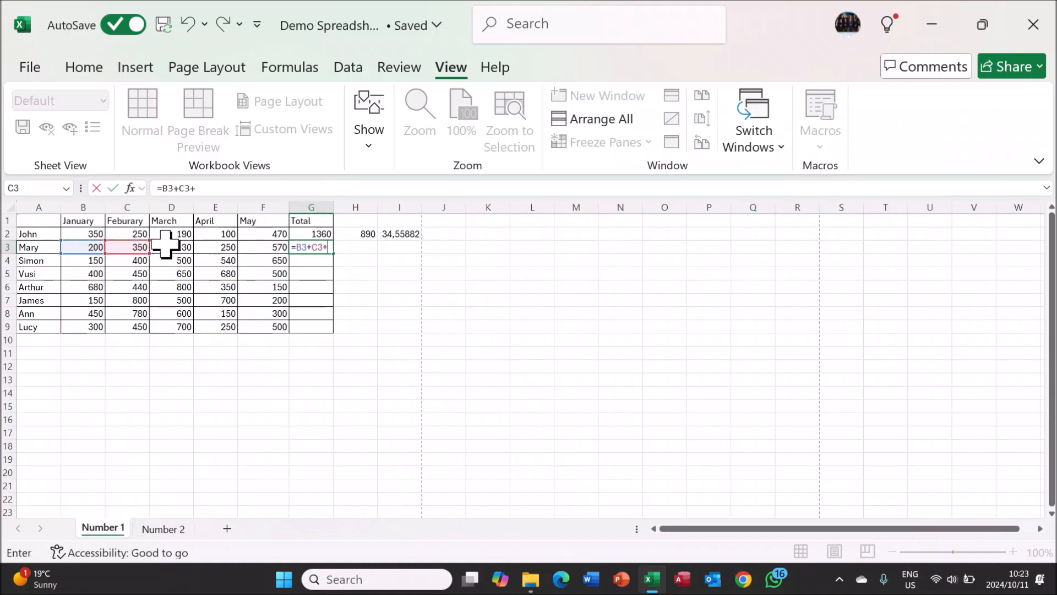
left_click(166, 246)
type("+")
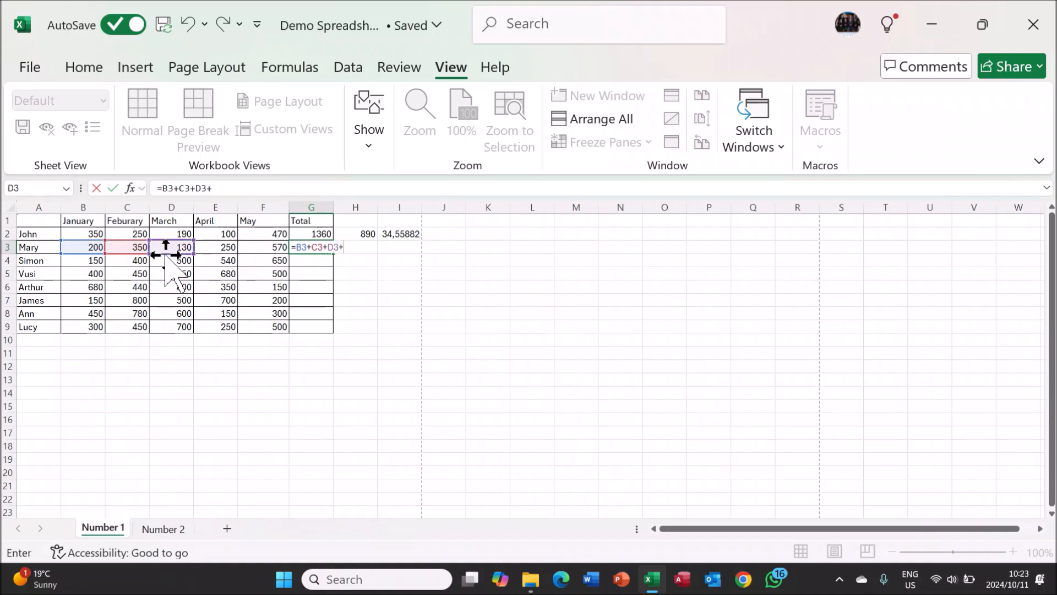
double_click(334, 250)
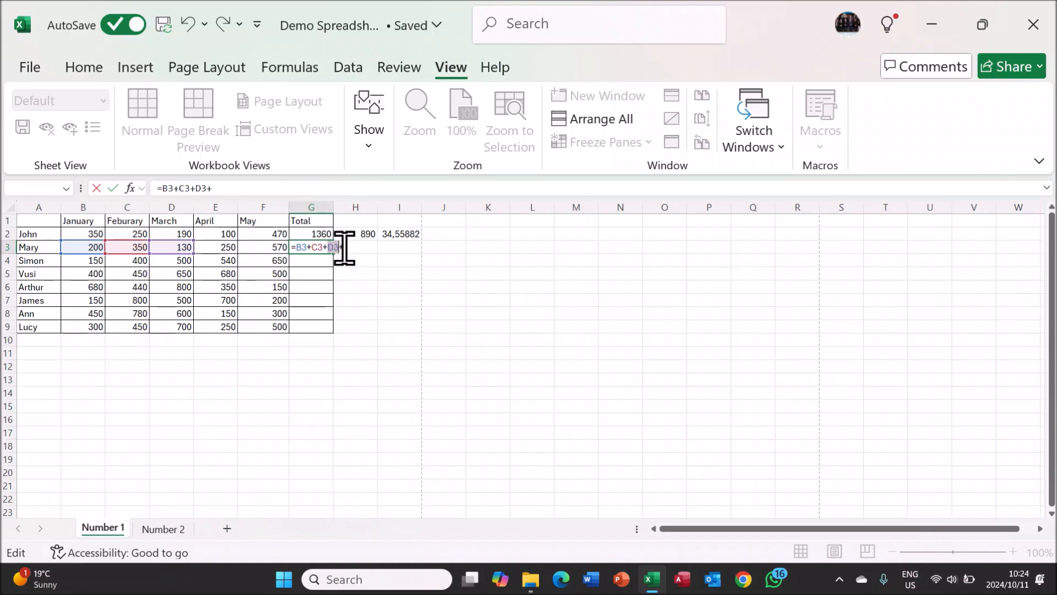
left_click_drag(344, 248, 292, 249)
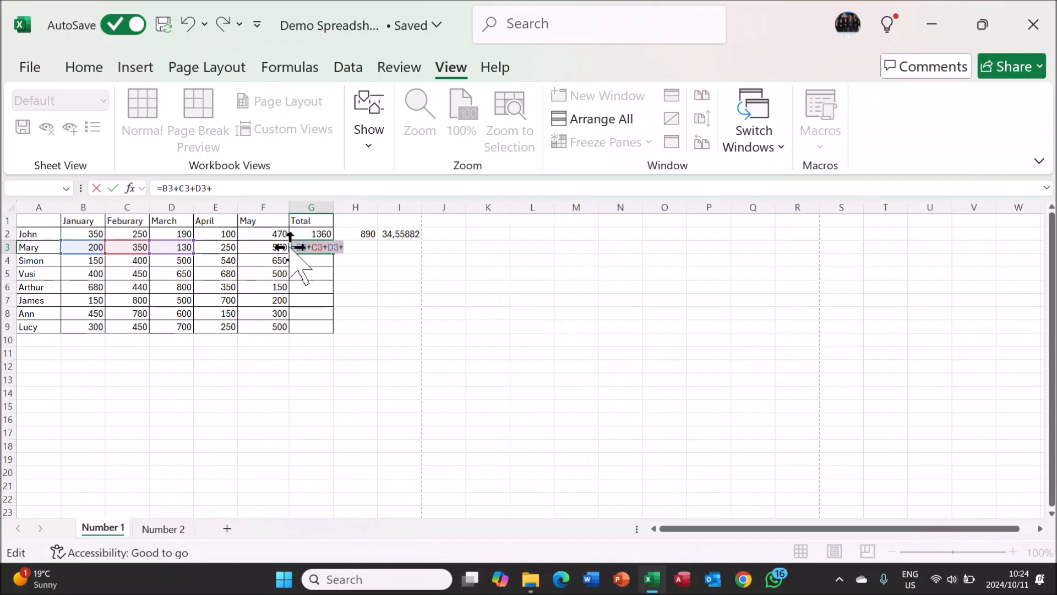
key("BackSpace")
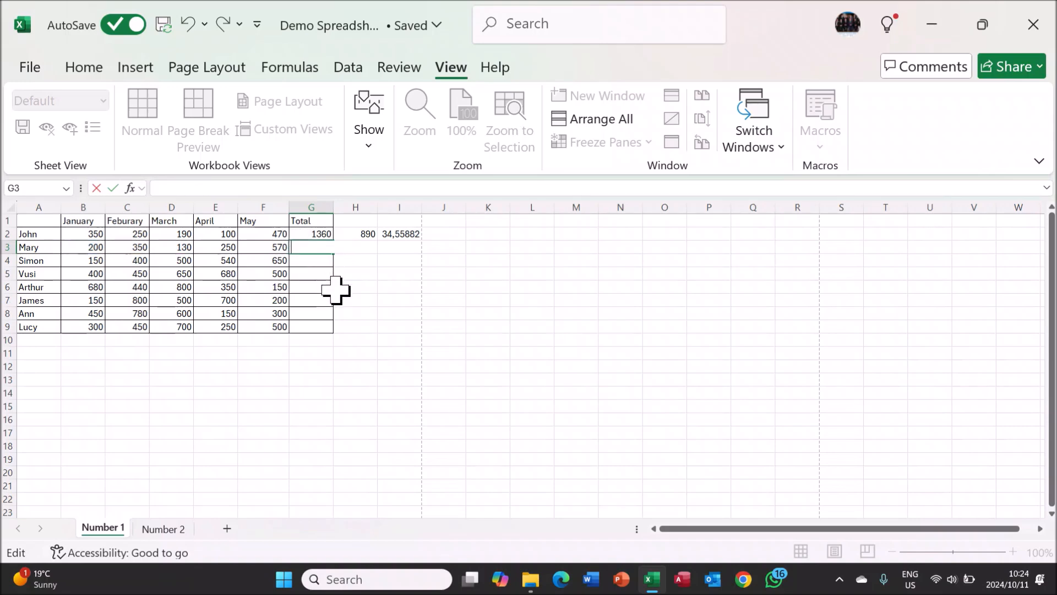
- Enter the formula =SUM(B3:F3) in cell G3 of the Number 1 sheet to total January through May
type("=")
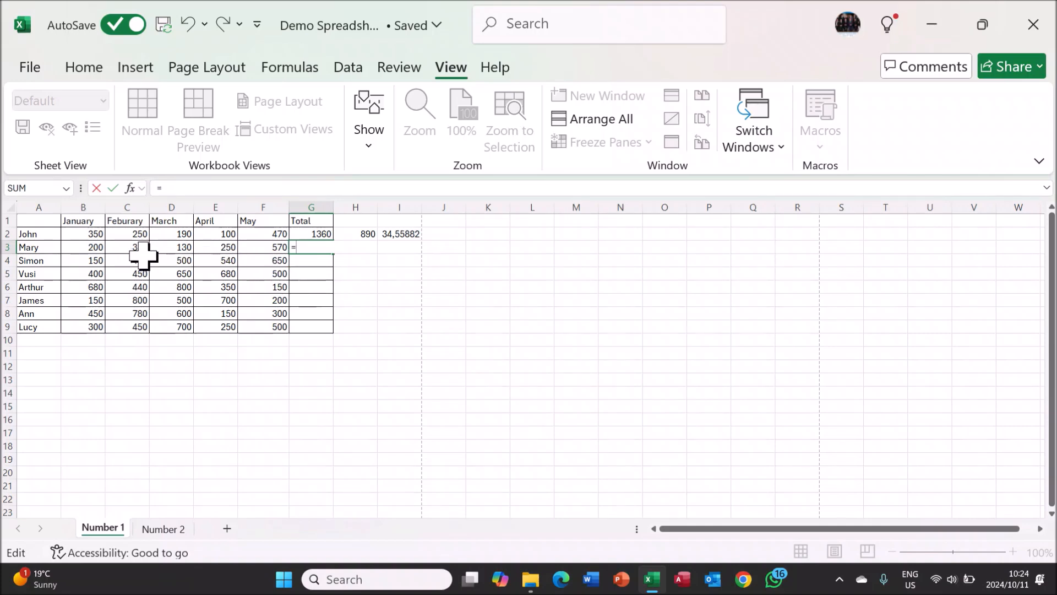
type("SUM")
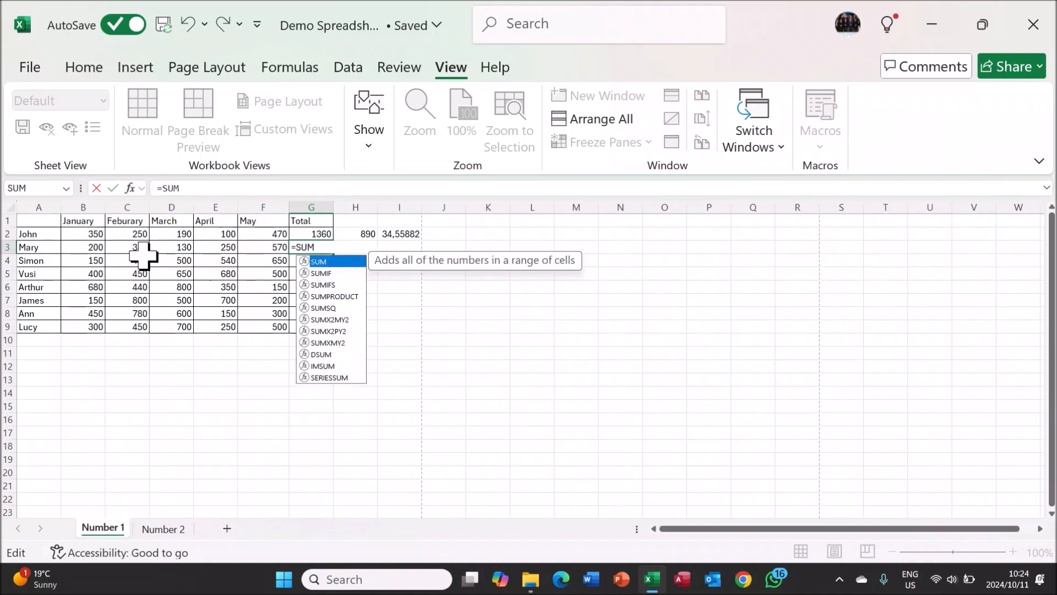
type("(")
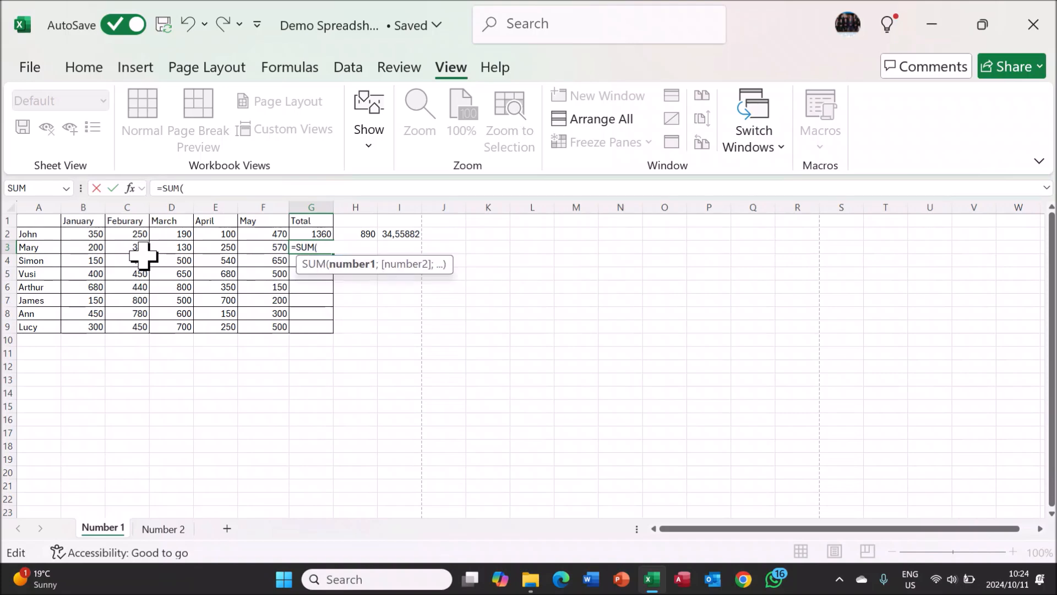
left_click_drag(93, 249, 259, 248)
type(")")
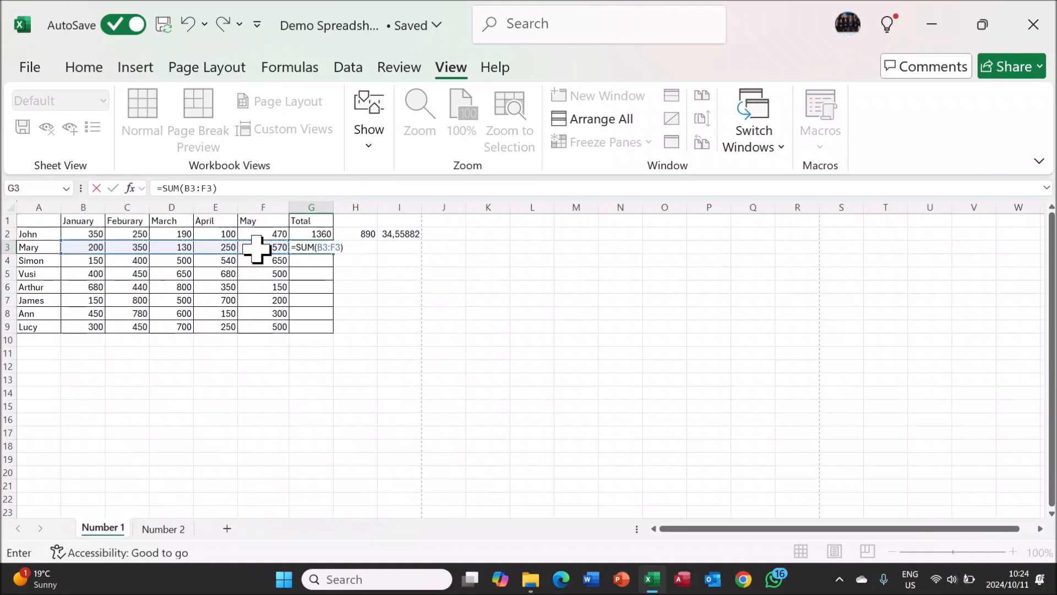
key("Return")
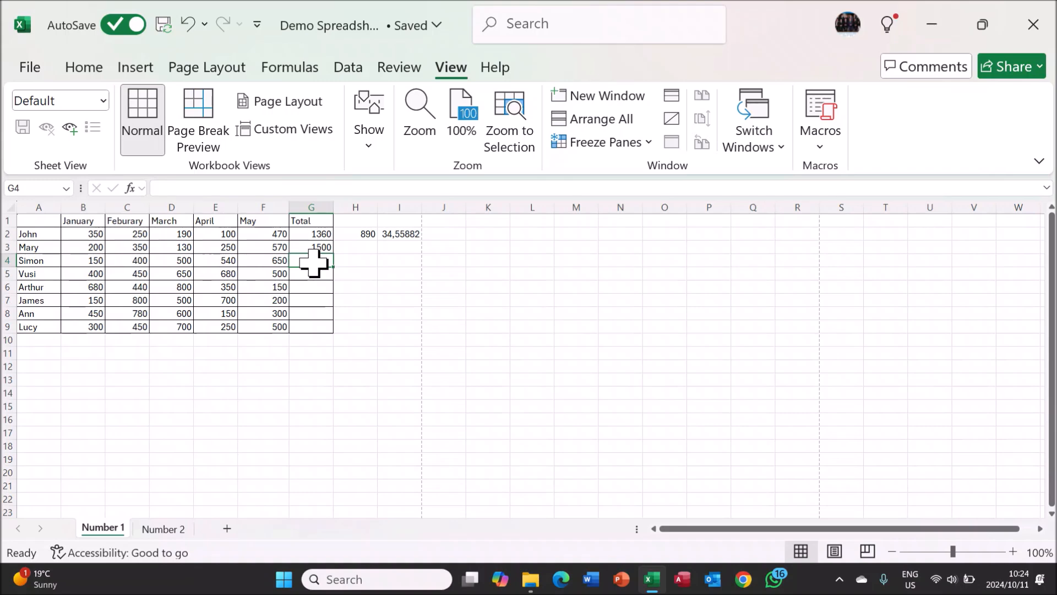
- Fill the SUM formula in cell G3 down to G9 and check the cell references in G9
left_click(321, 246)
left_click_drag(333, 253, 334, 337)
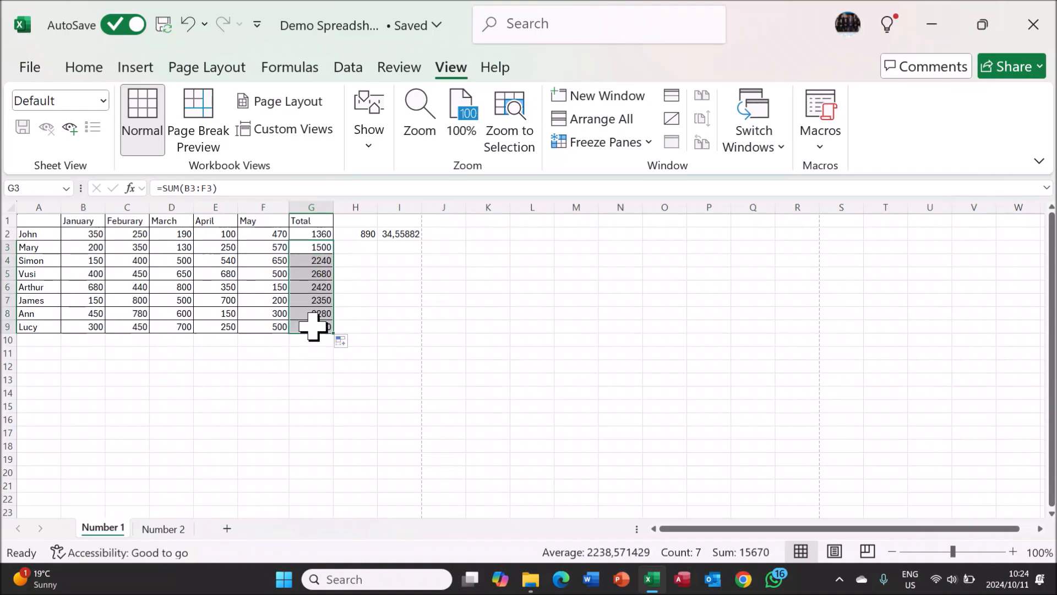
double_click(313, 327)
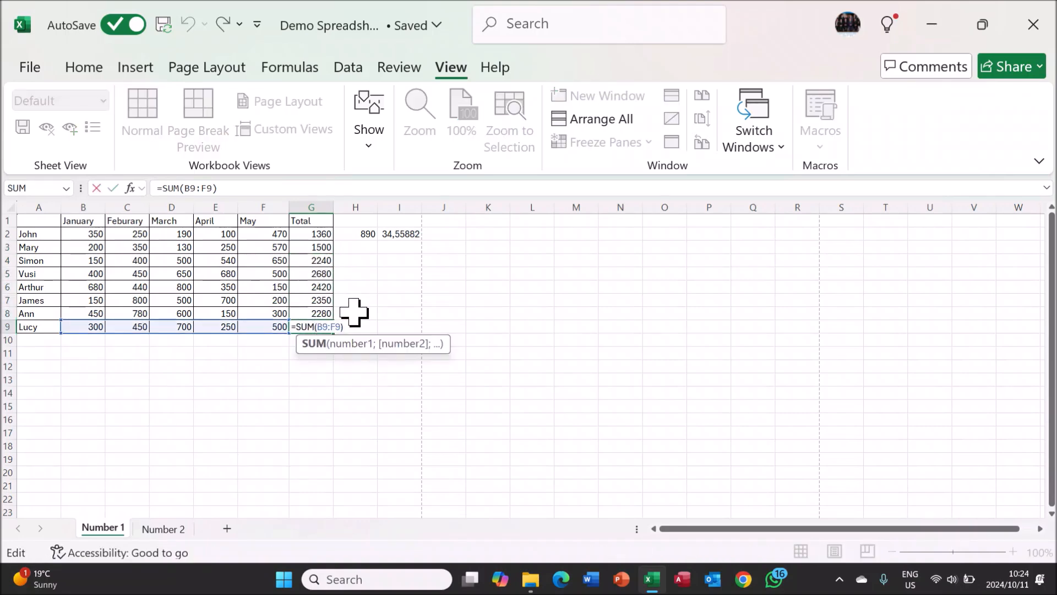
key("Return")
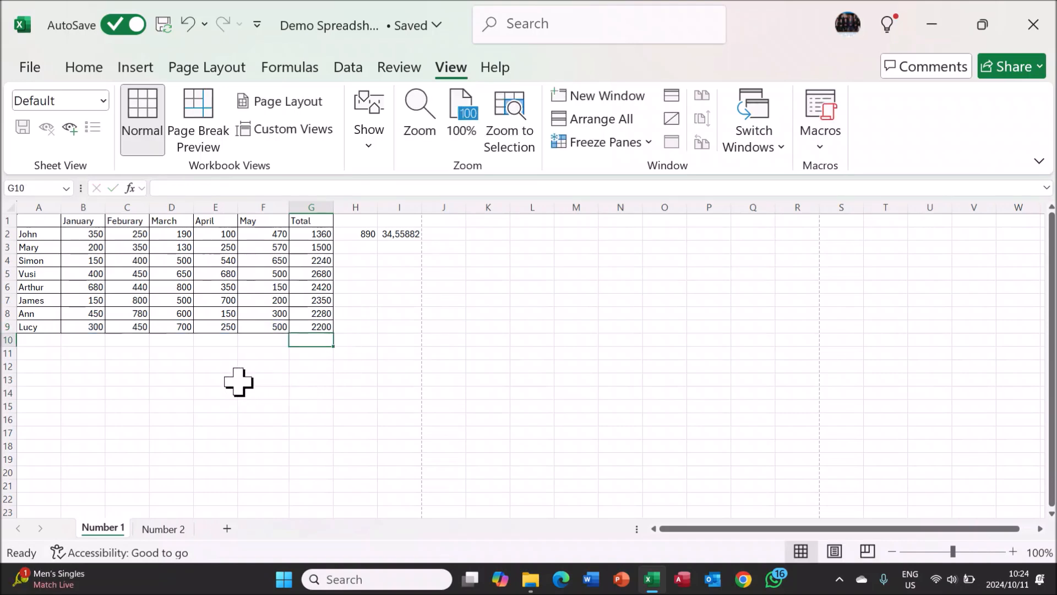
- Enter the labels Average in cell F12 and Count in cell F13 of the Number 1 sheet
left_click(261, 367)
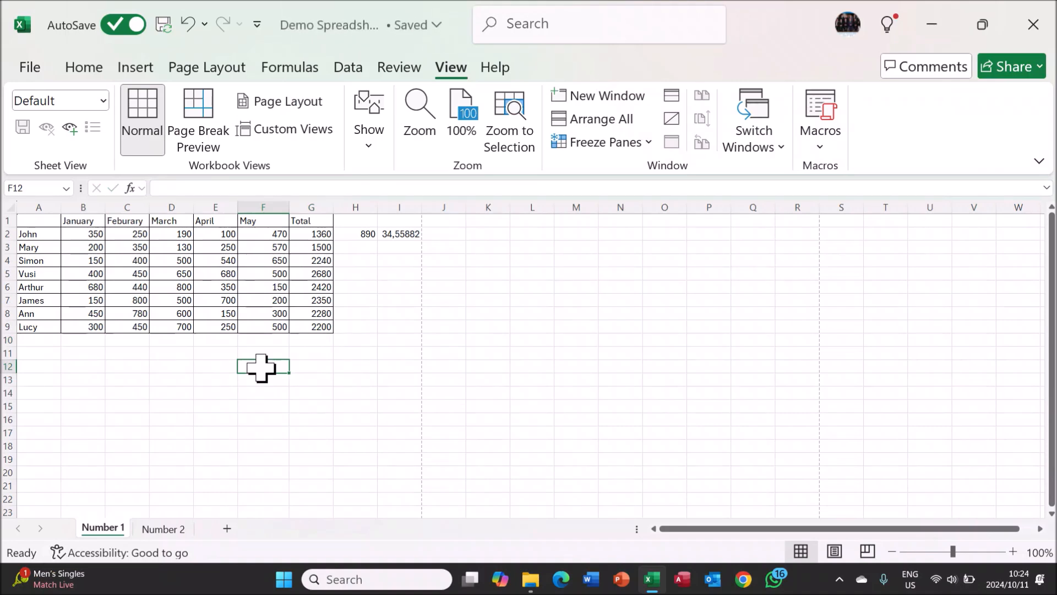
type("Average")
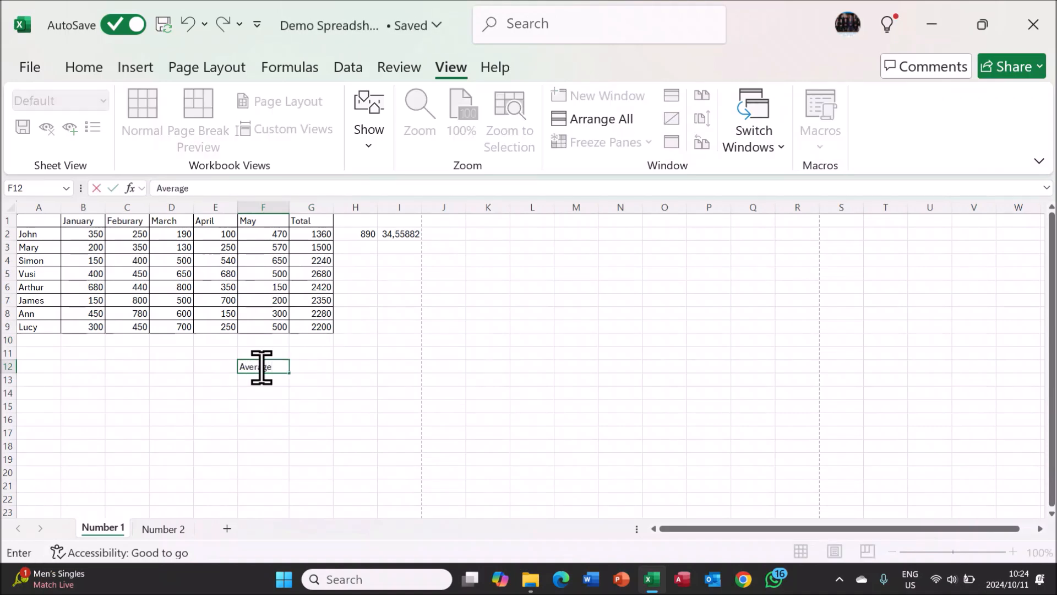
key("Return")
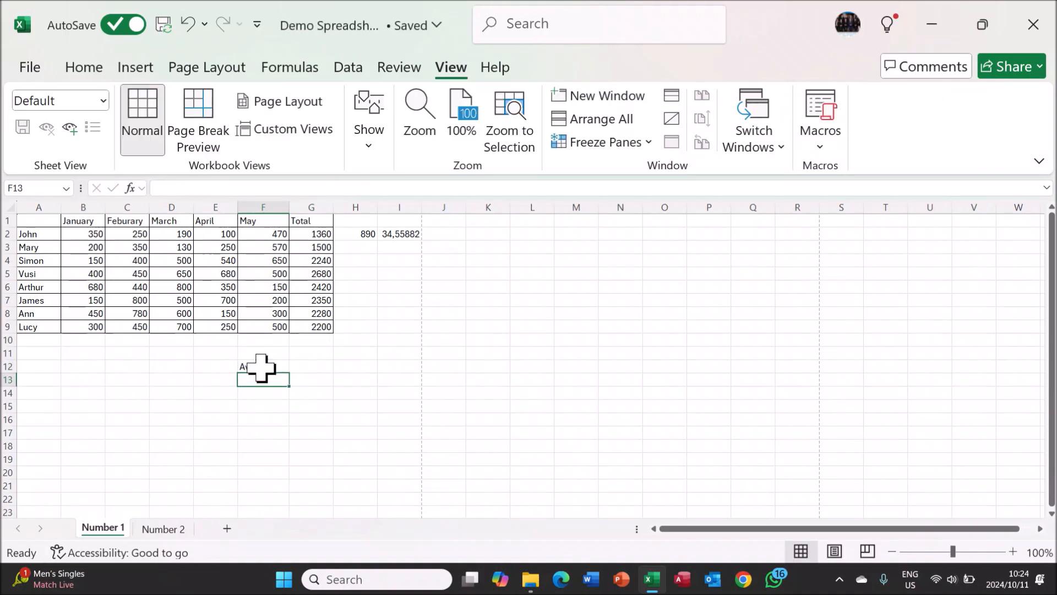
type("Count")
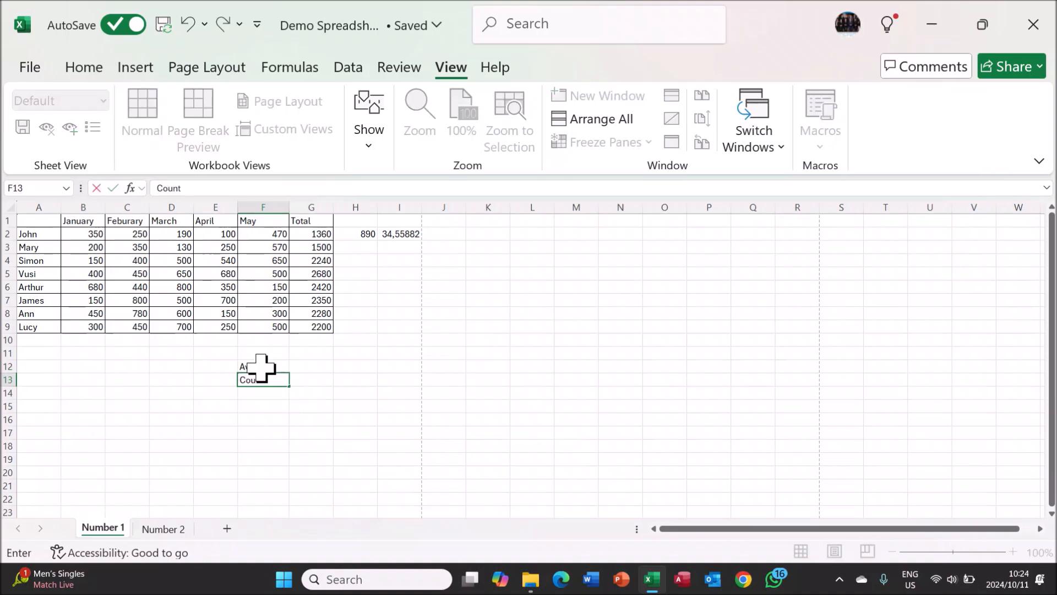
key("Return")
- Enter the formula =AVERAGE(G2:G9) in cell G12 to average the values in the Total column
left_click(301, 367)
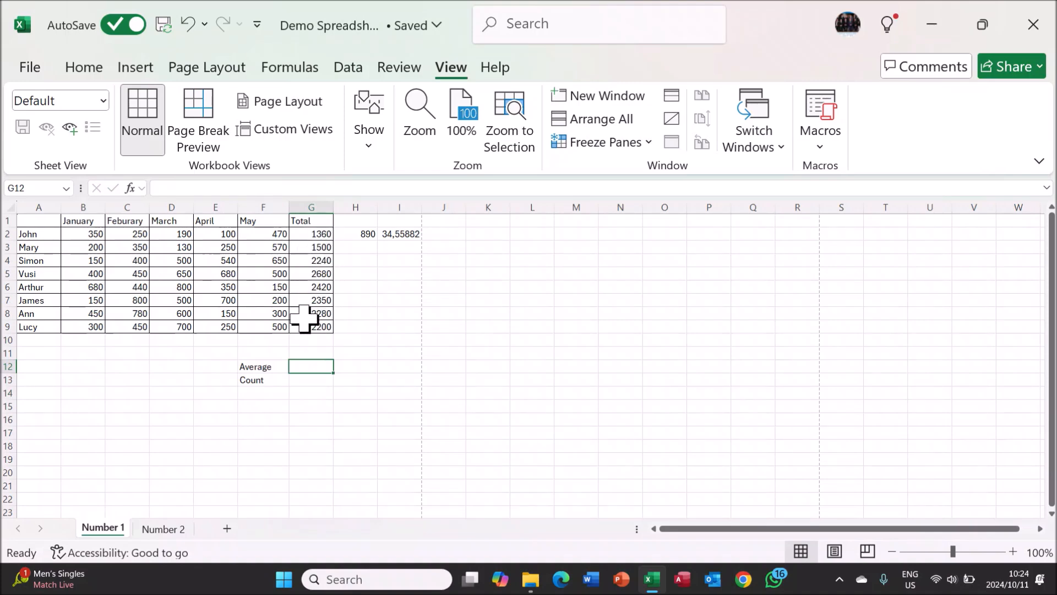
type("=")
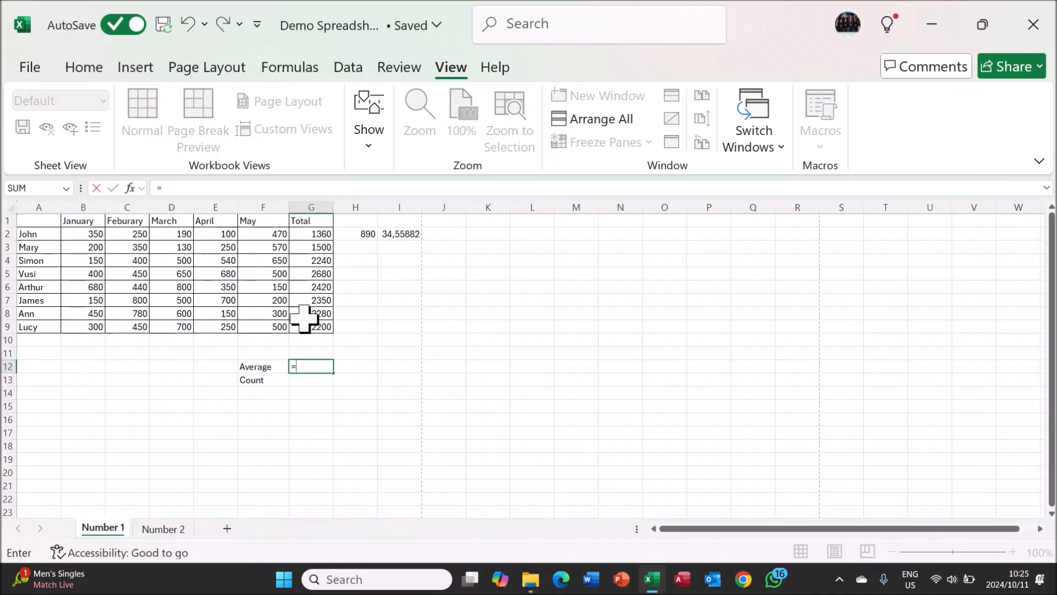
type("AVERAGE")
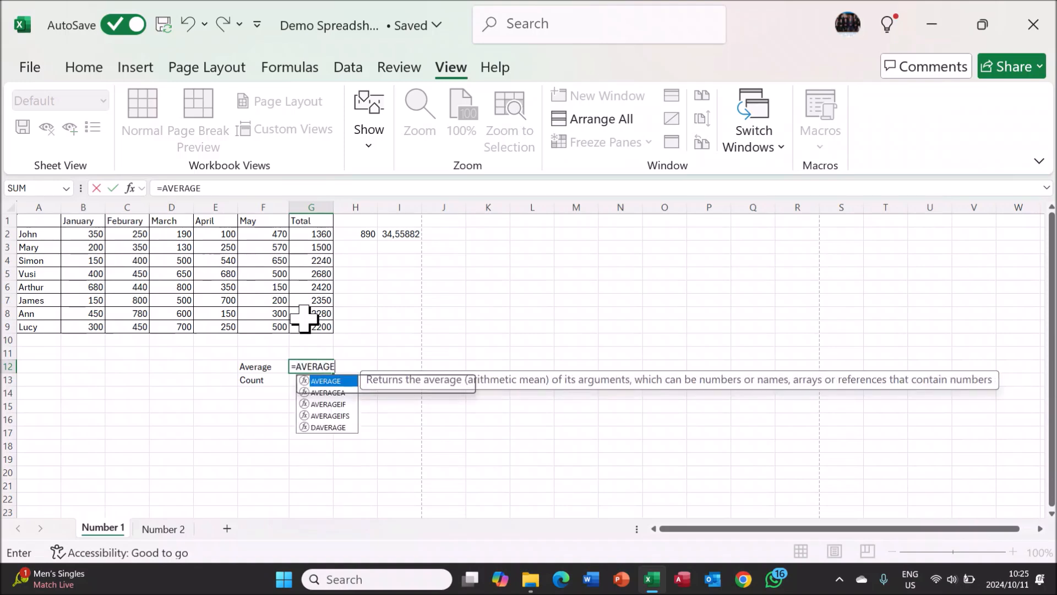
type("(")
left_click_drag(318, 234, 323, 330)
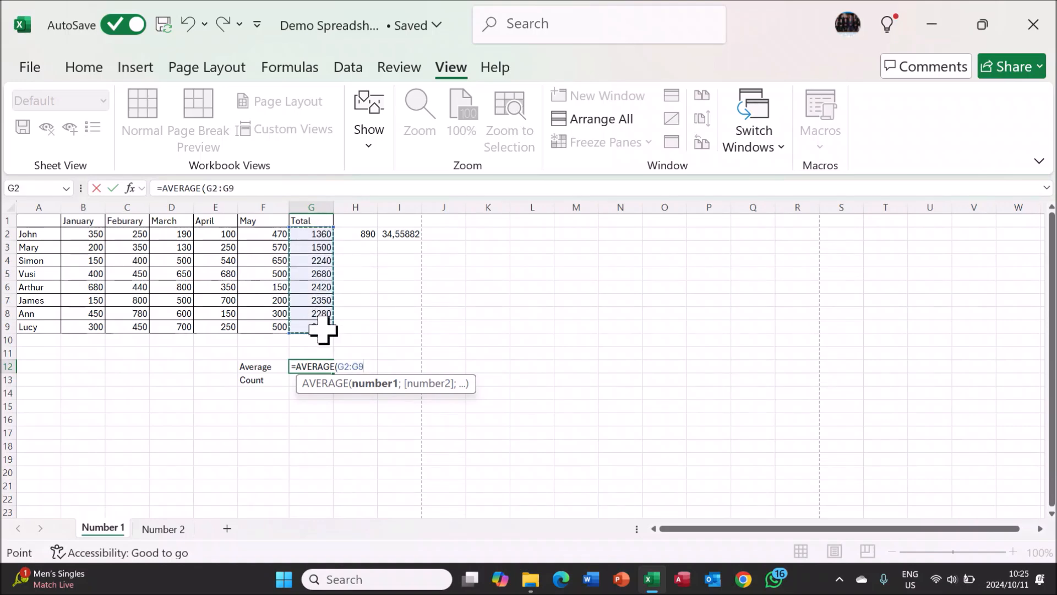
type(")")
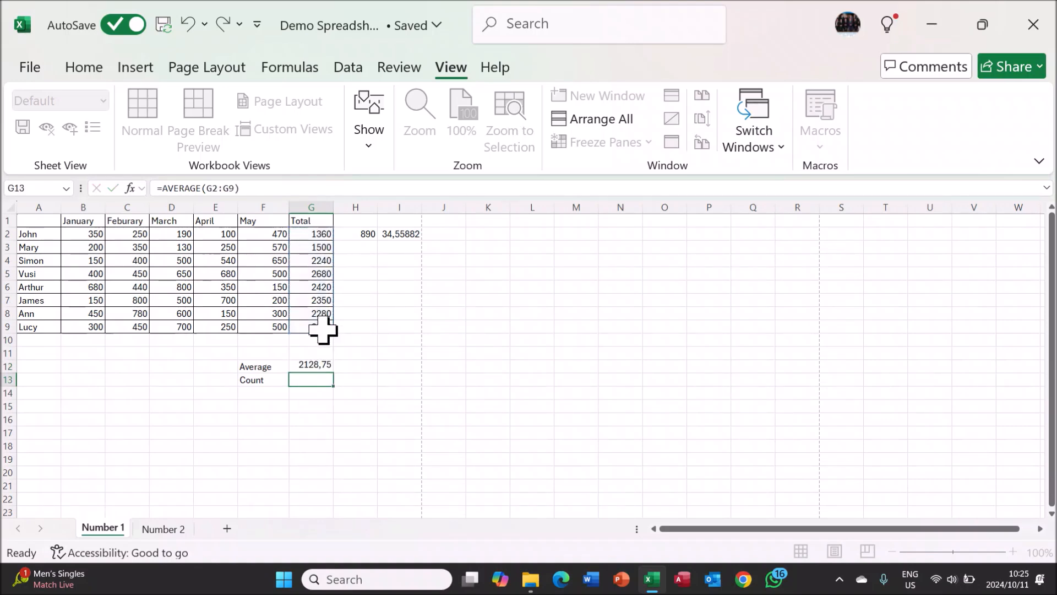
key("Return")
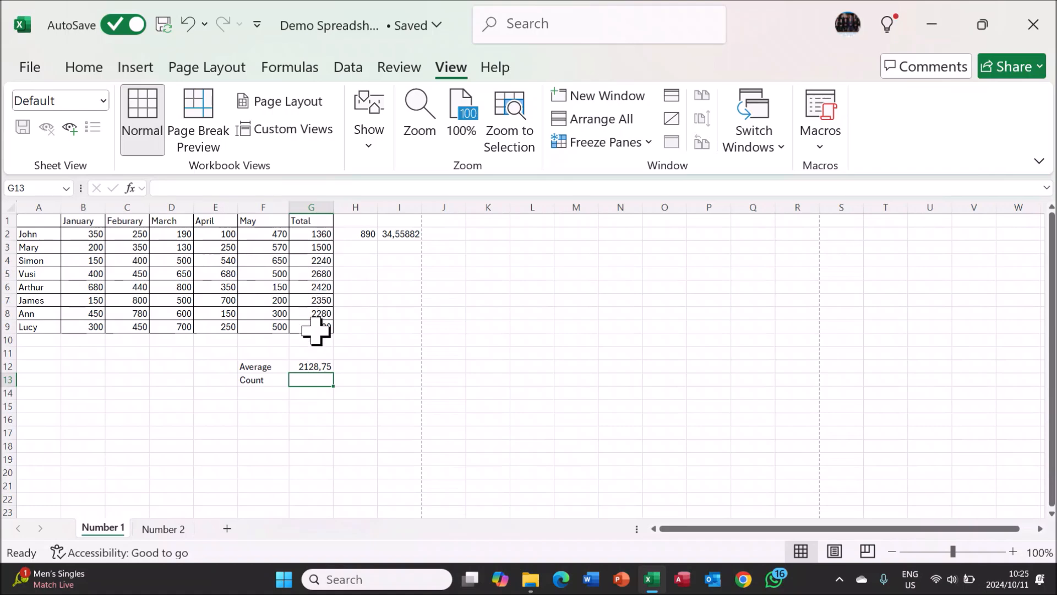
- Enter the formula =COUNT(G2:G9) in cell G13 to count the values in the Total column
type("=COUN")
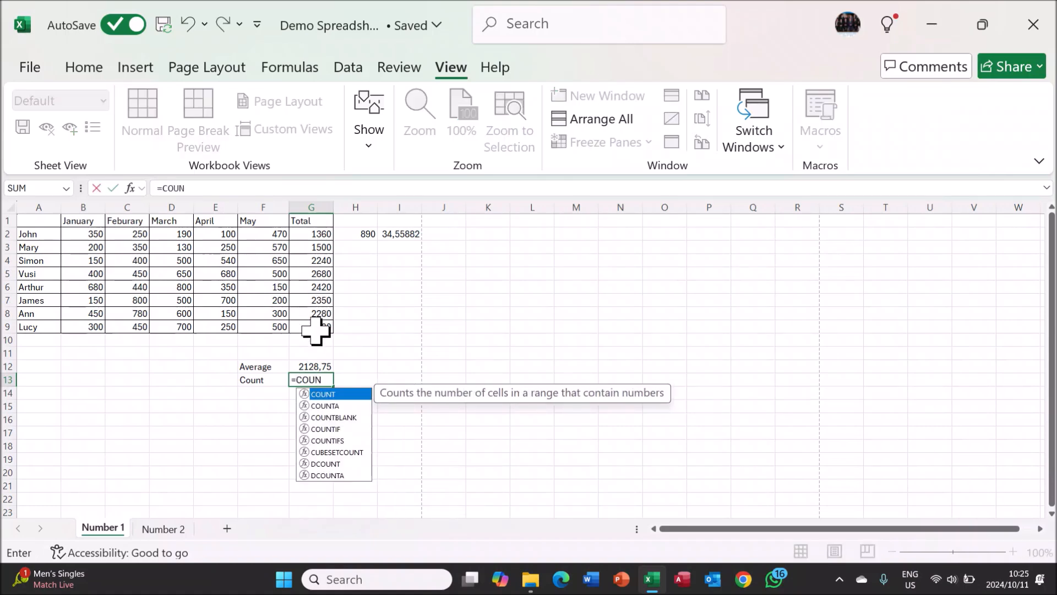
type("T(")
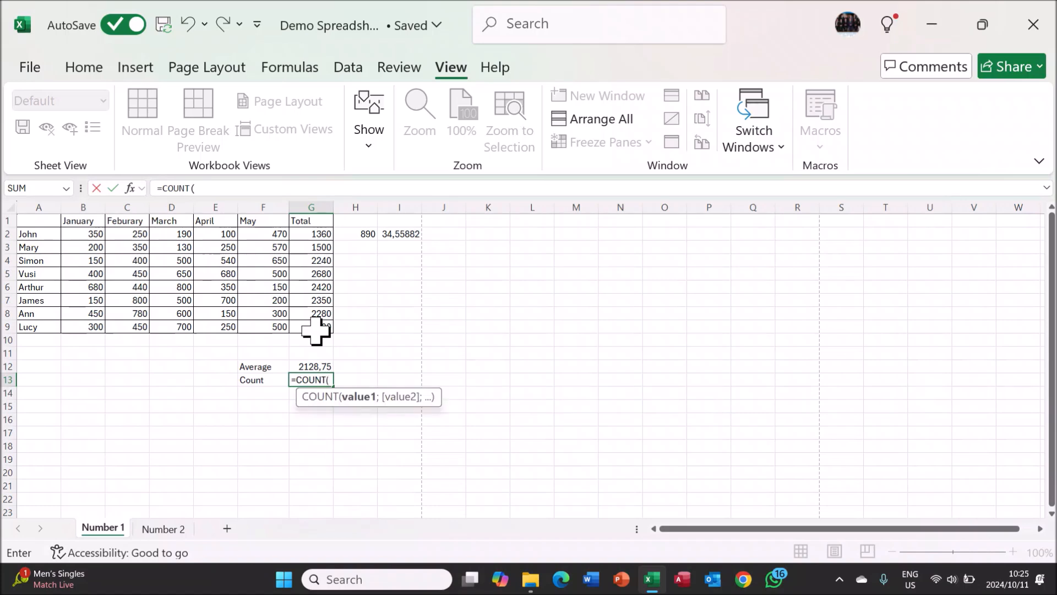
left_click_drag(322, 234, 314, 327)
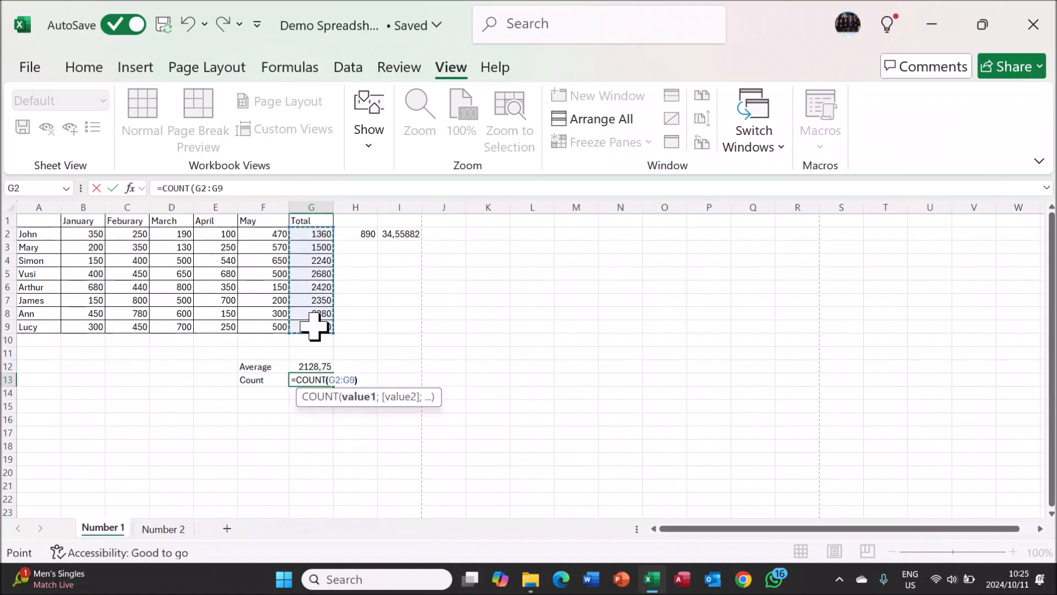
type(")")
key("Return")
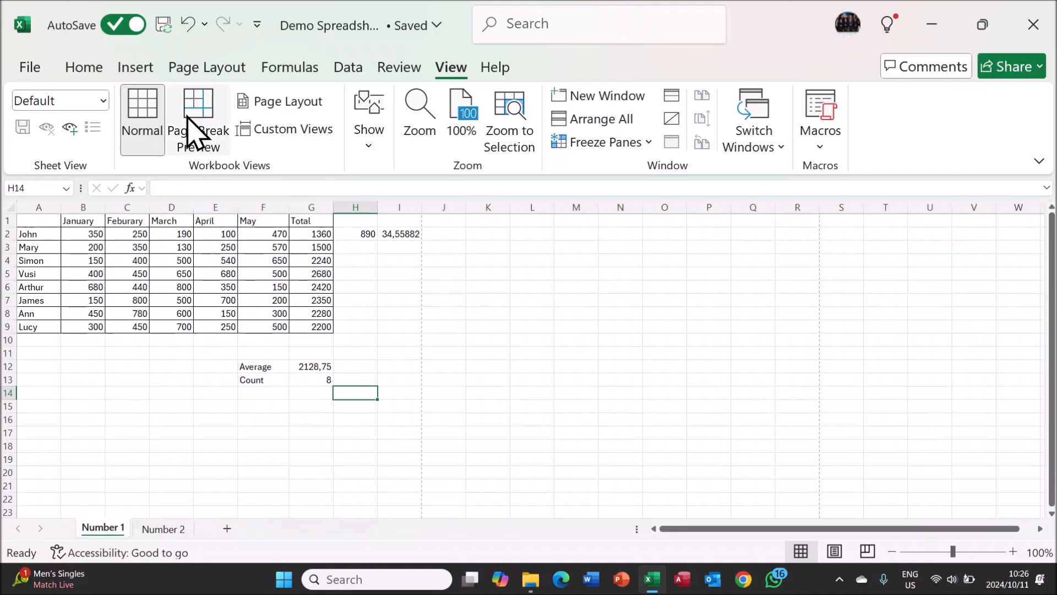
- Apply the Organic theme to the workbook and choose a blue set of theme colours
left_click(186, 69)
left_click(39, 138)
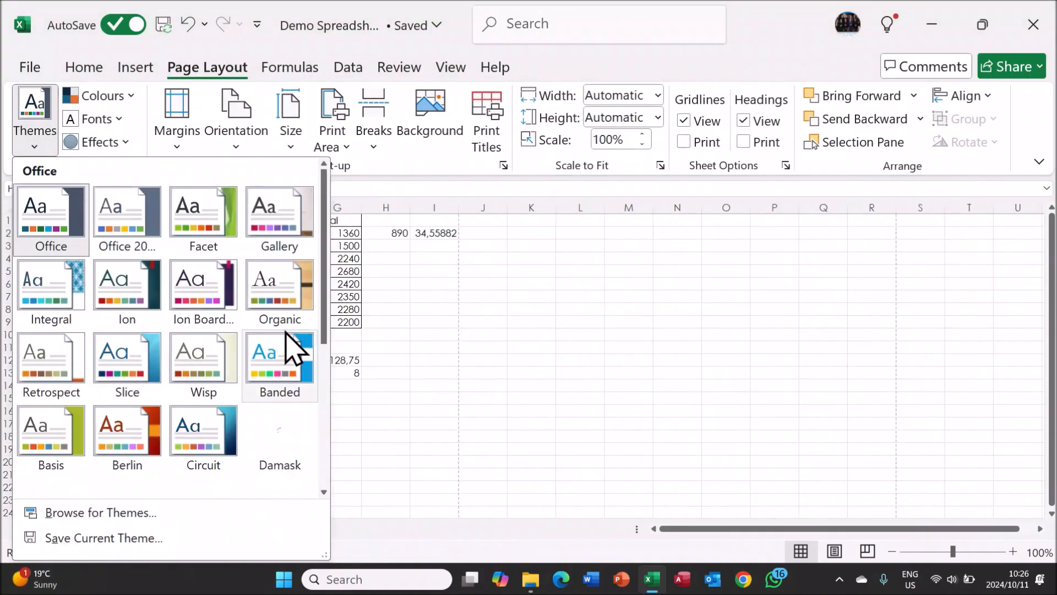
left_click(289, 301)
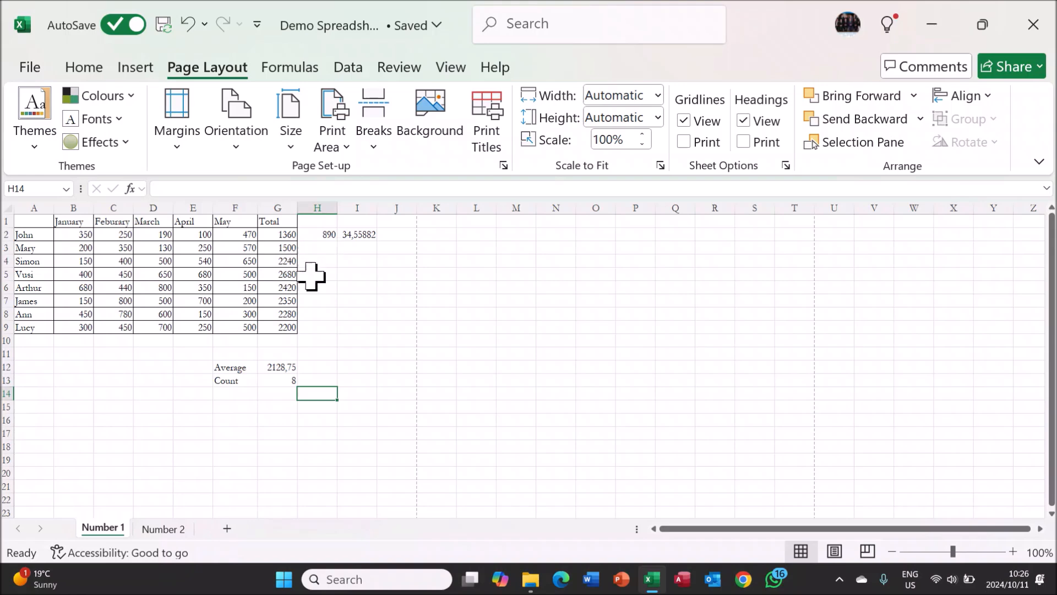
left_click(127, 96)
key("Escape")
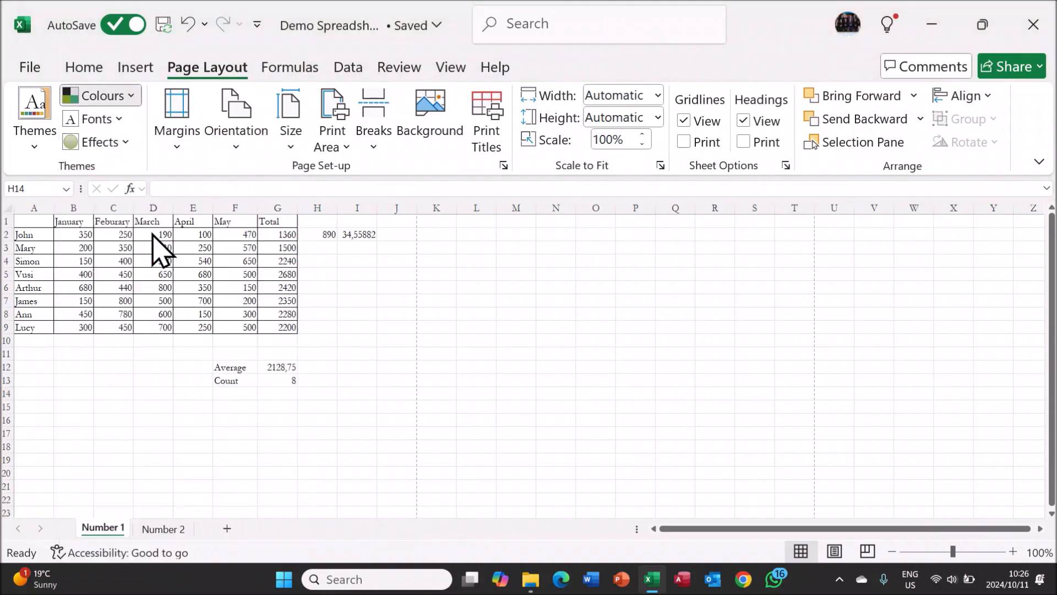
- Set the workbook's theme fonts to Office 2007 - 2010 and its theme effects to Glow Edge
left_click(115, 121)
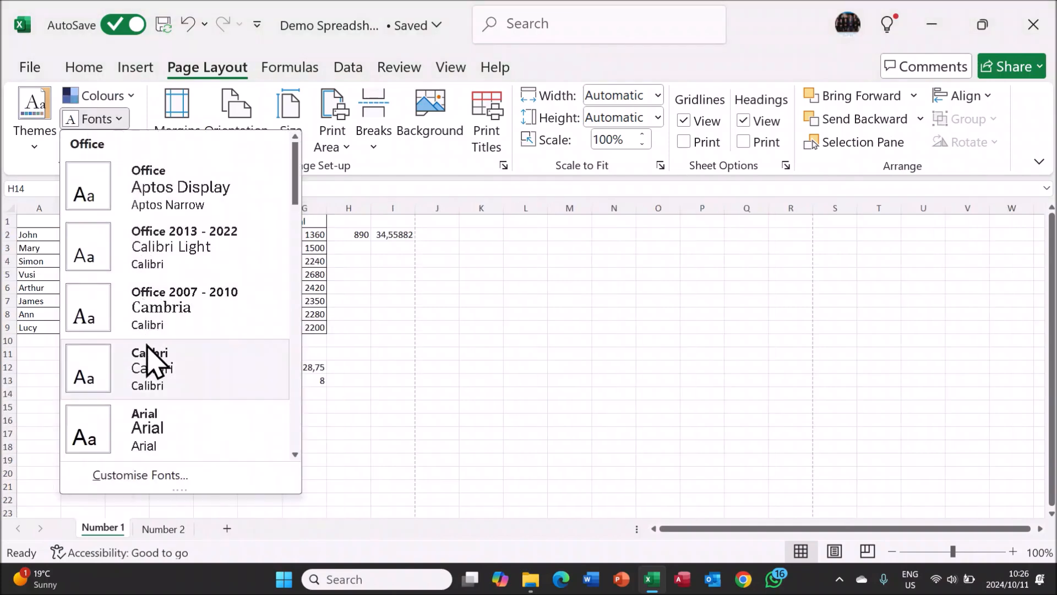
left_click(156, 313)
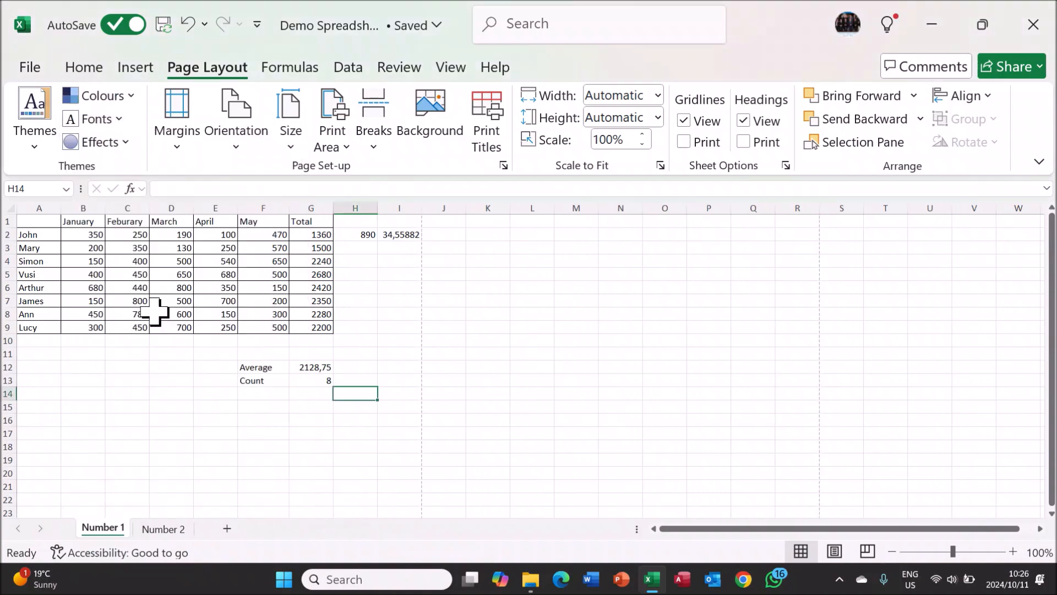
left_click(118, 144)
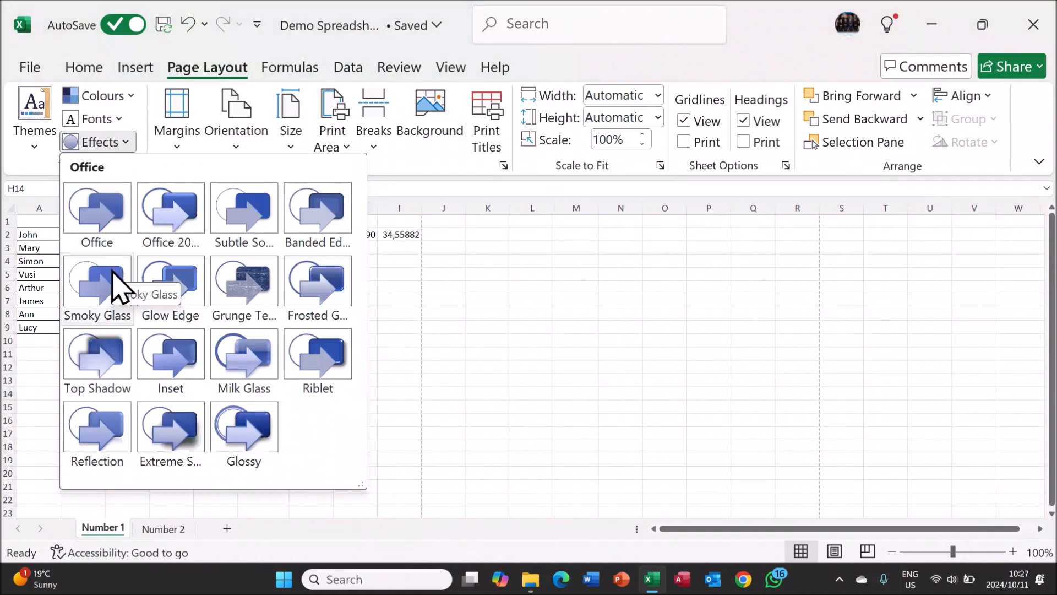
left_click(158, 278)
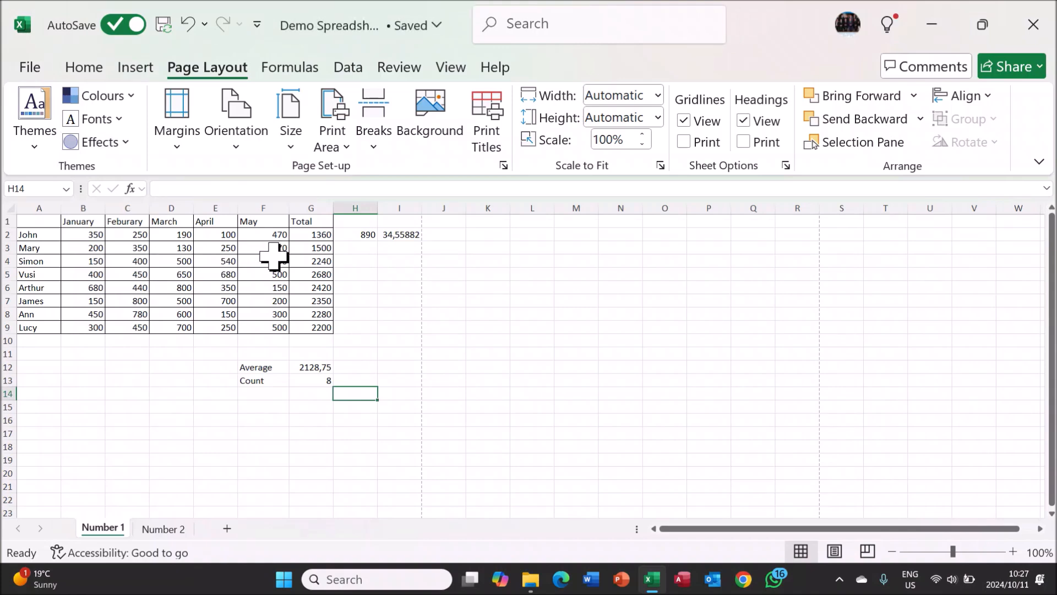
- Apply the Explanatory Text cell style to the Total heading in cell G1
left_click(311, 222)
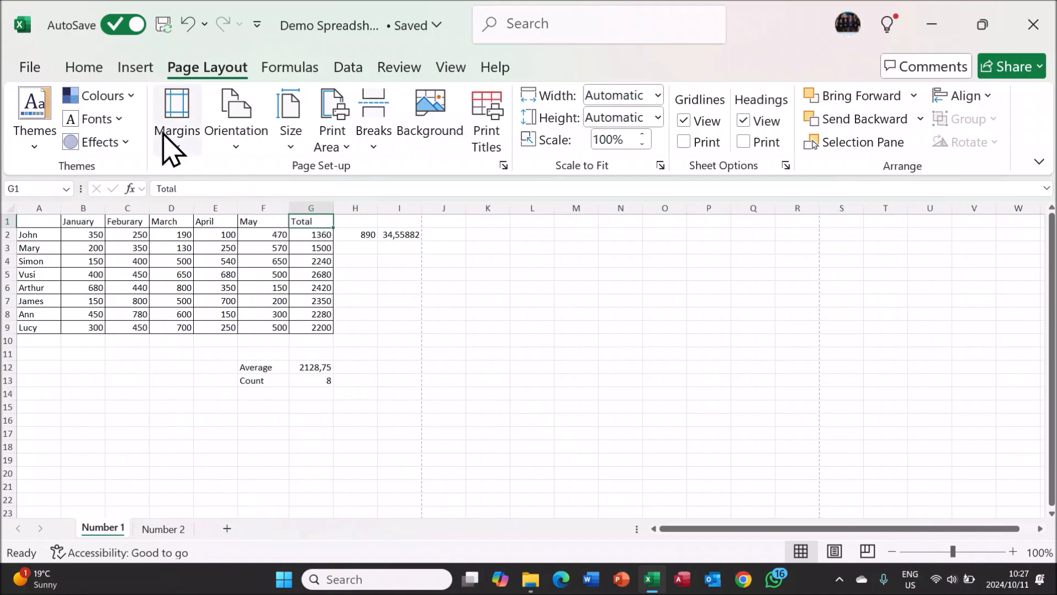
left_click(91, 71)
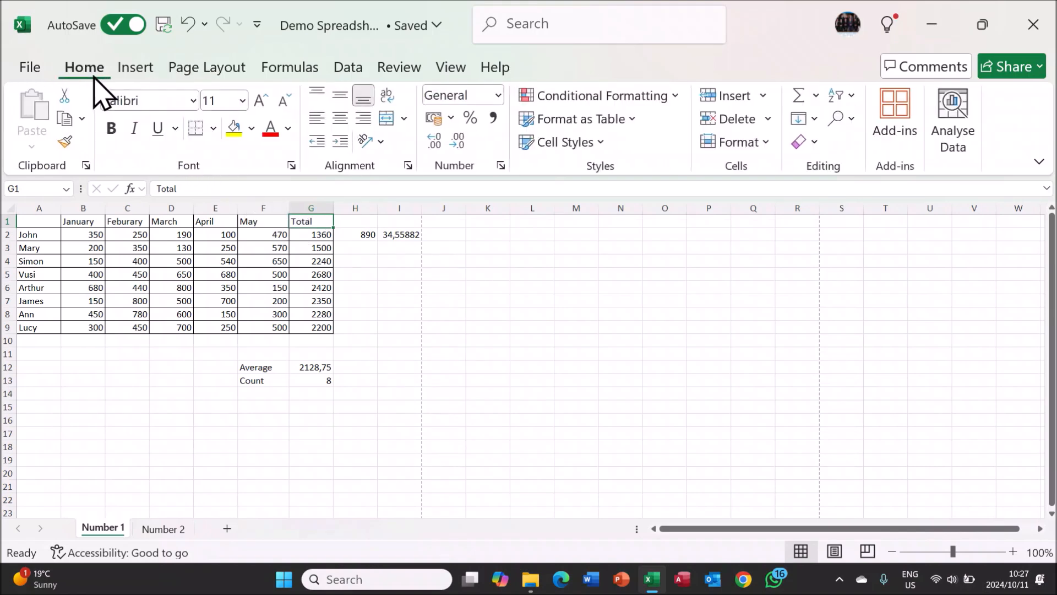
left_click(598, 144)
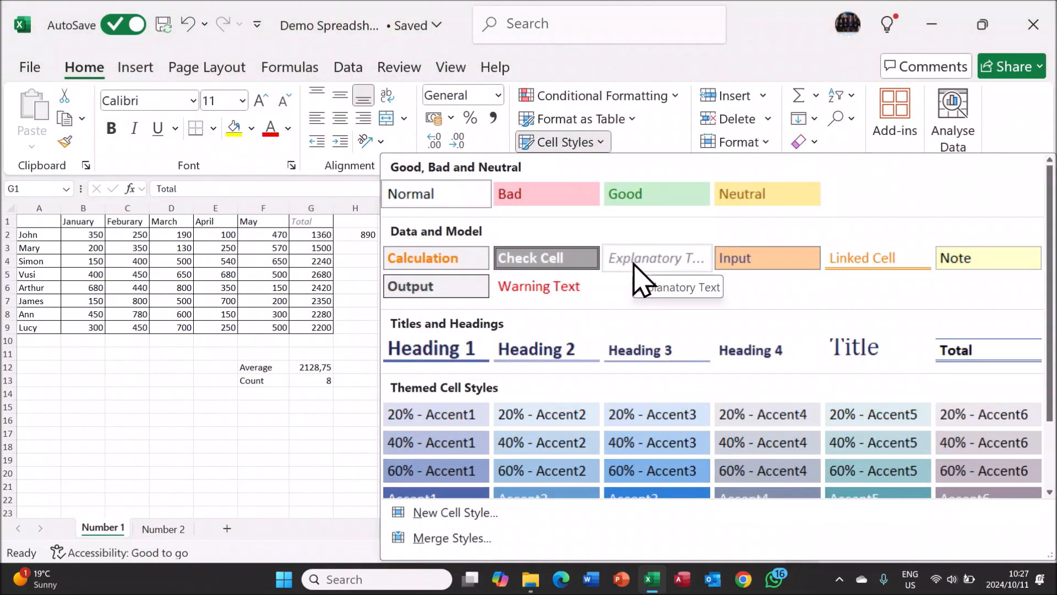
left_click(618, 266)
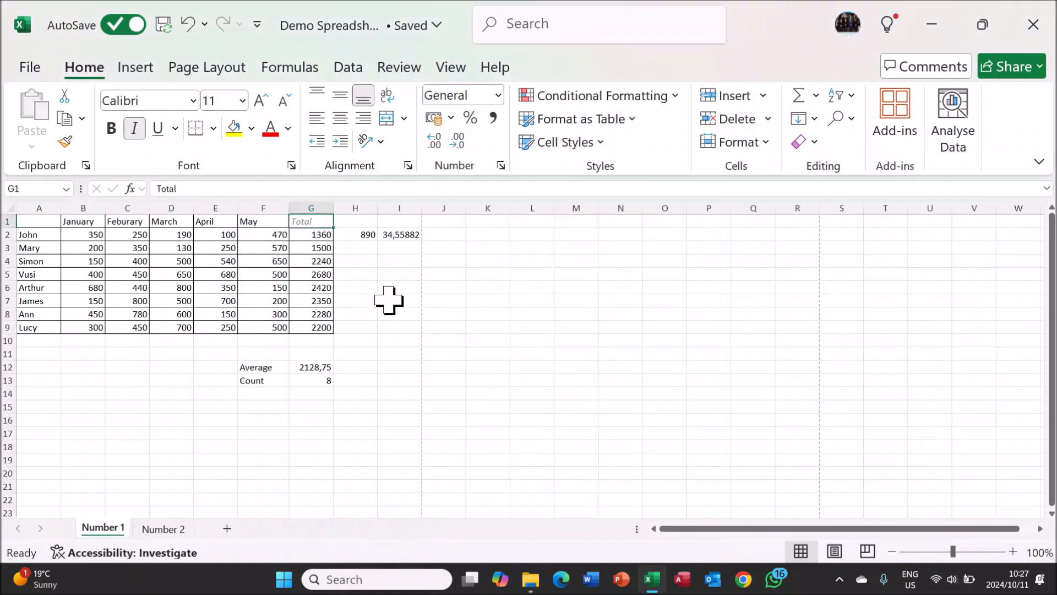
left_click(370, 302)
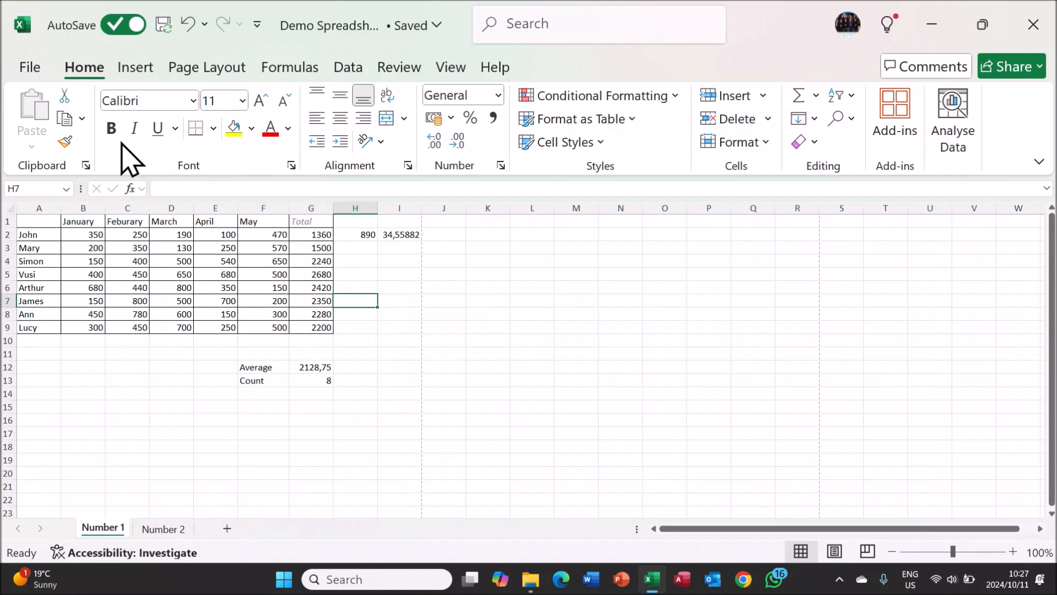
- Browse the templates offered for new workbooks, from tutorials to calendars, budgets and invoices, and return to the worksheet
left_click(35, 71)
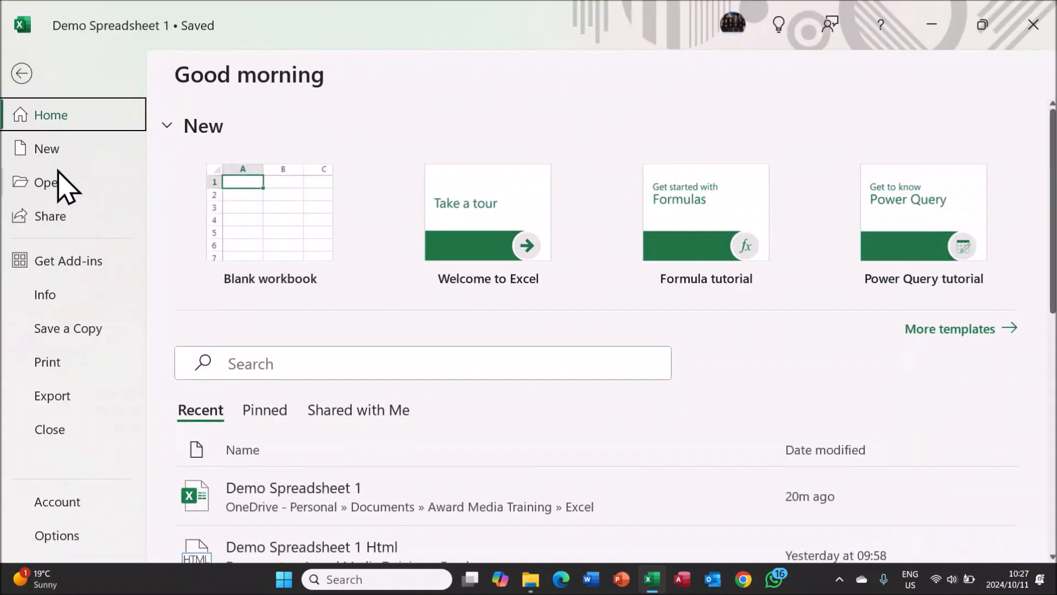
left_click(55, 154)
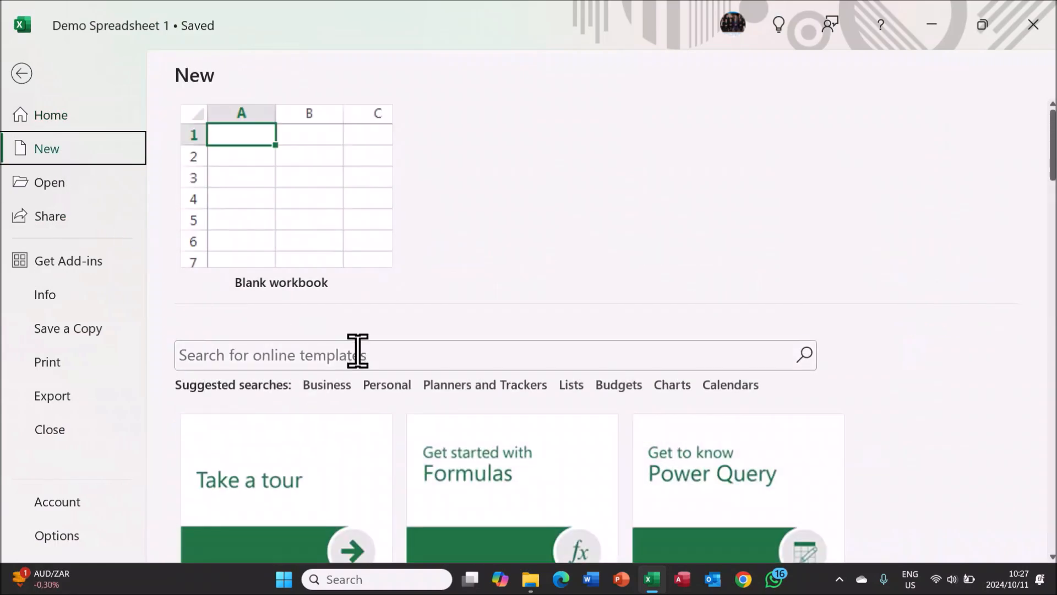
left_click(358, 352)
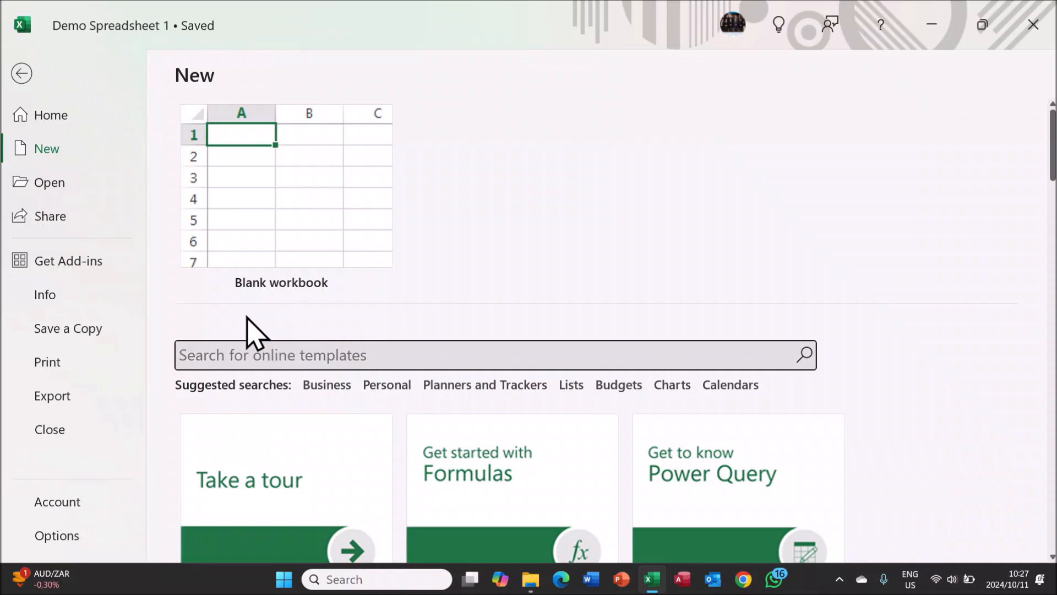
left_click(77, 126)
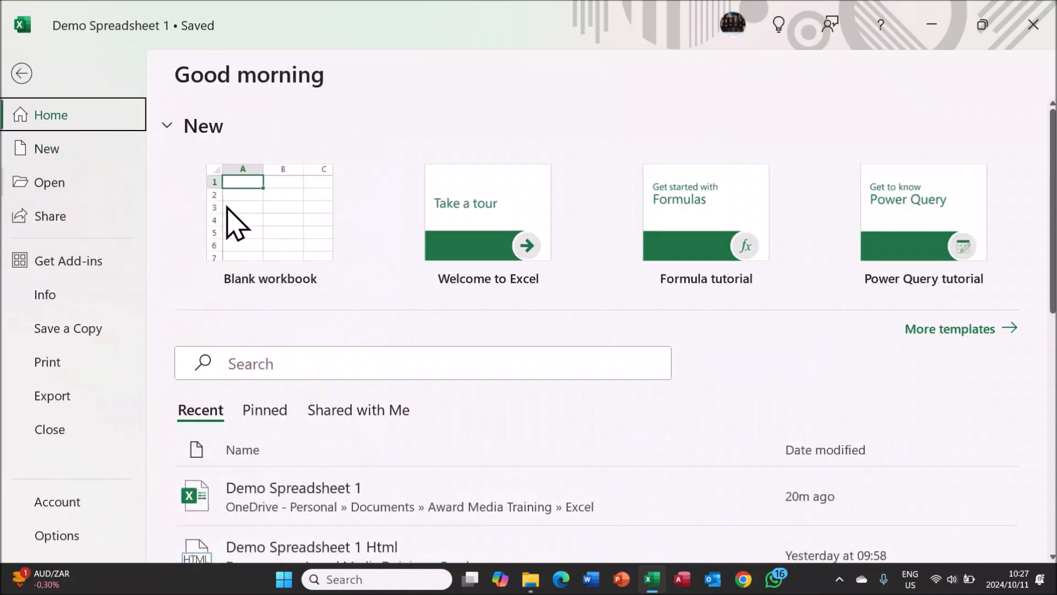
left_click(943, 330)
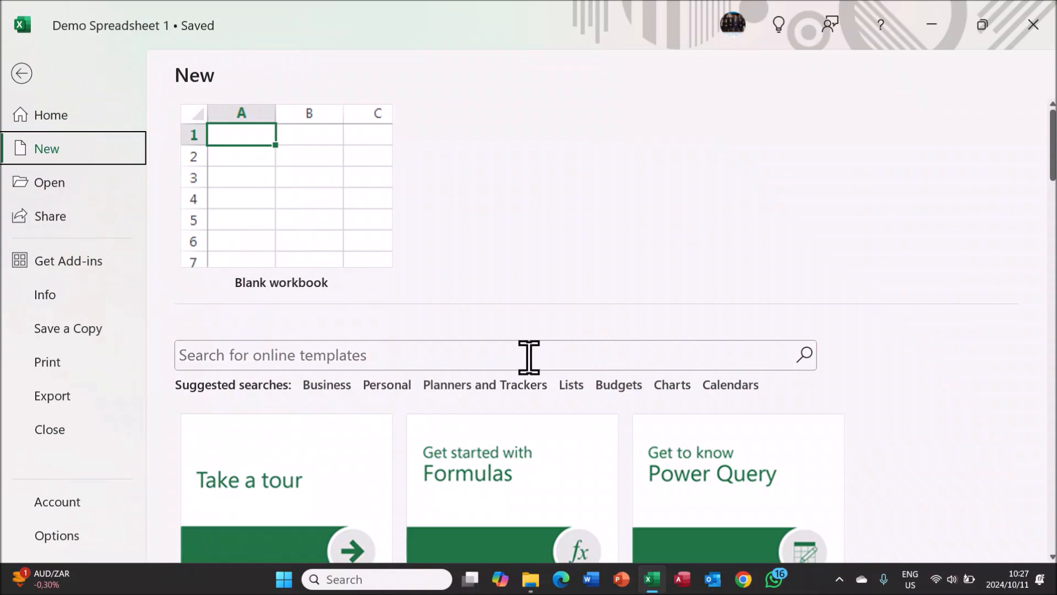
scroll(529, 356, "down", 8)
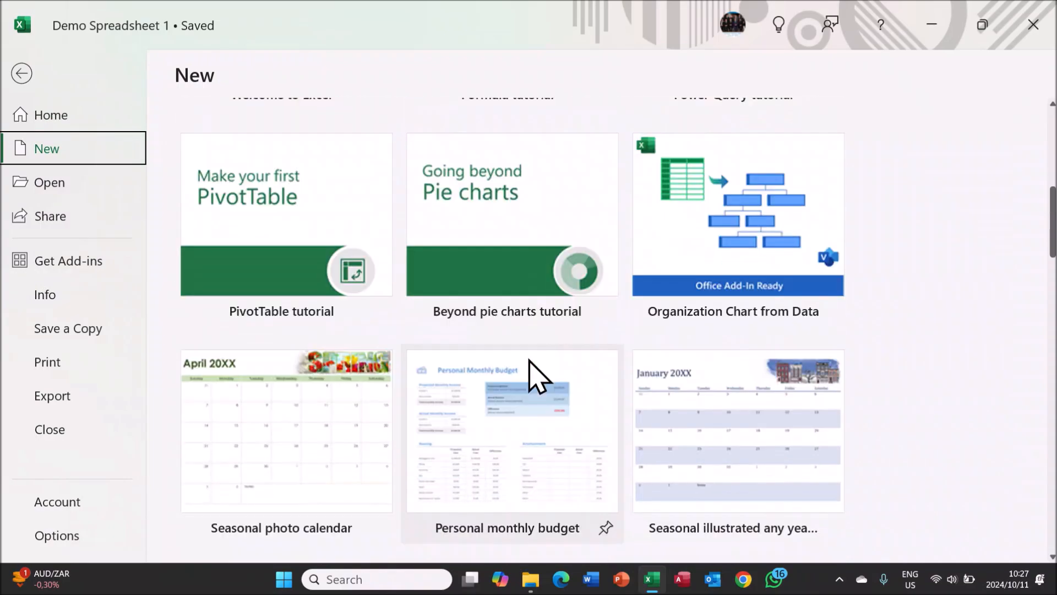
scroll(529, 362, "down", 5)
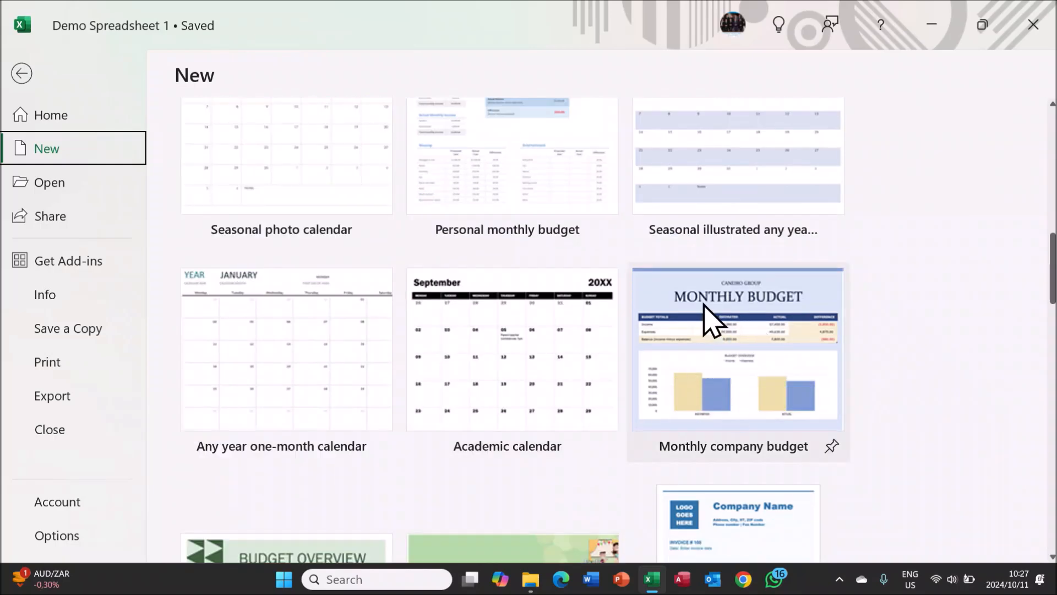
scroll(721, 361, "down", 4)
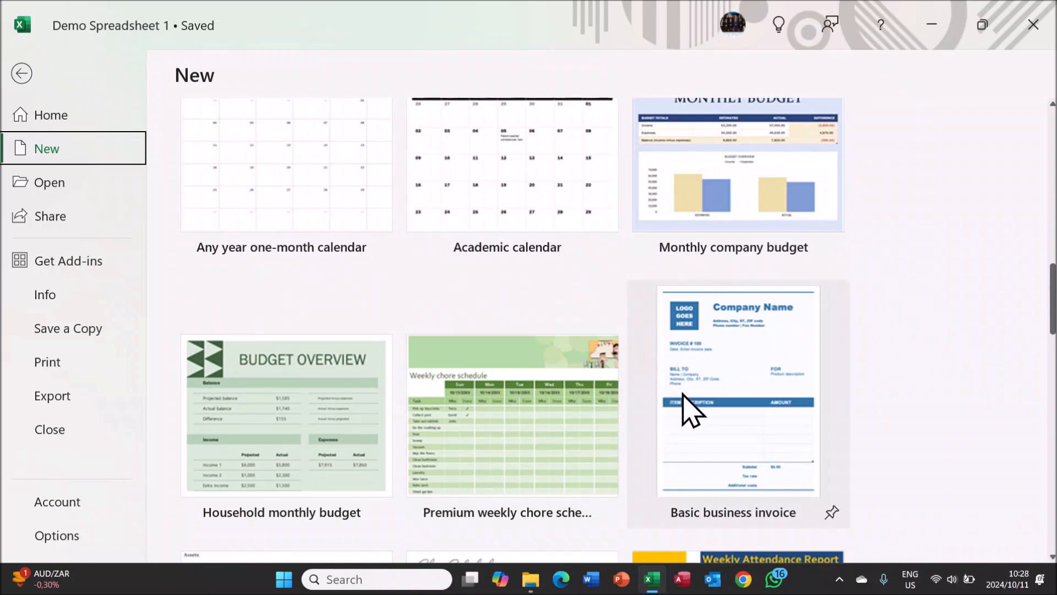
scroll(708, 402, "down", 3)
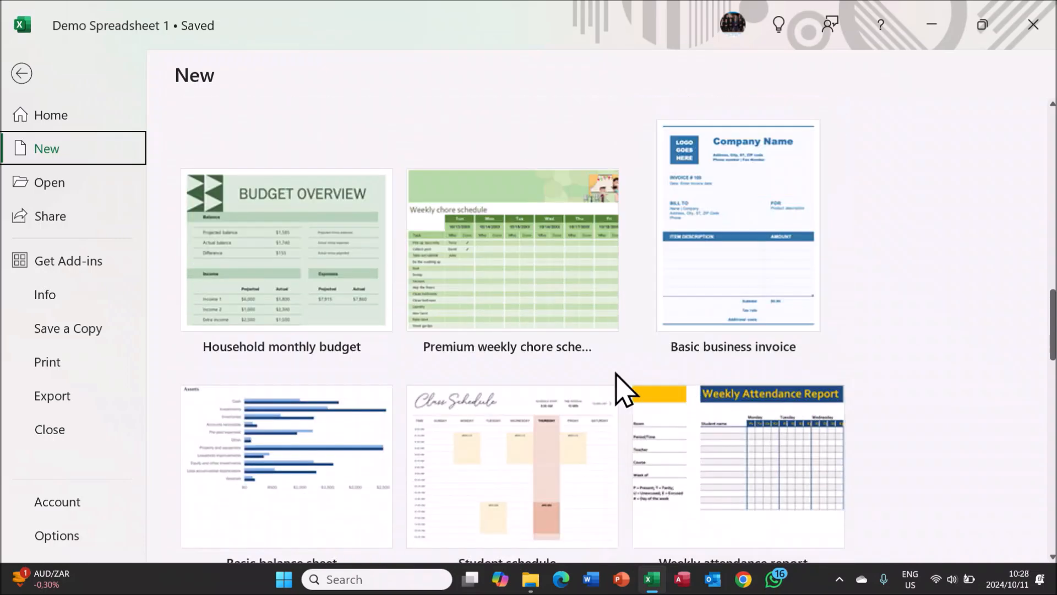
scroll(493, 363, "up", 6)
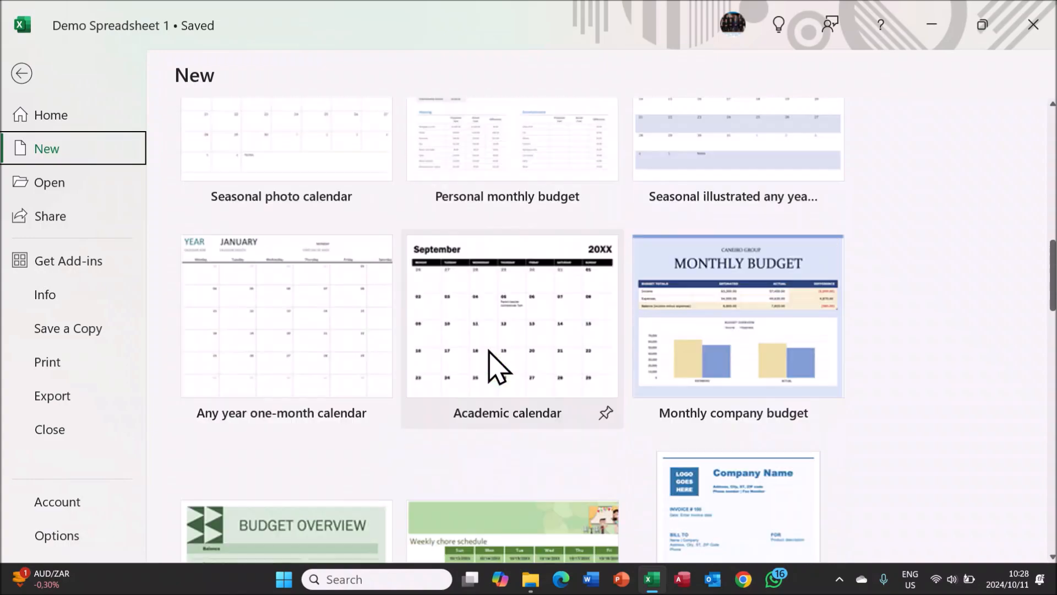
scroll(496, 365, "up", 14)
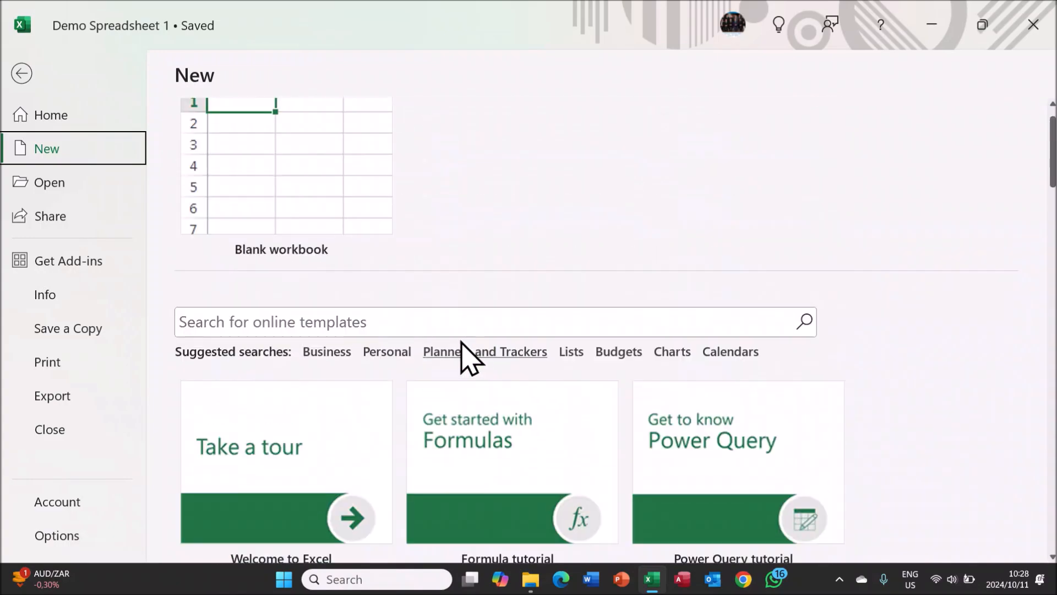
left_click(22, 73)
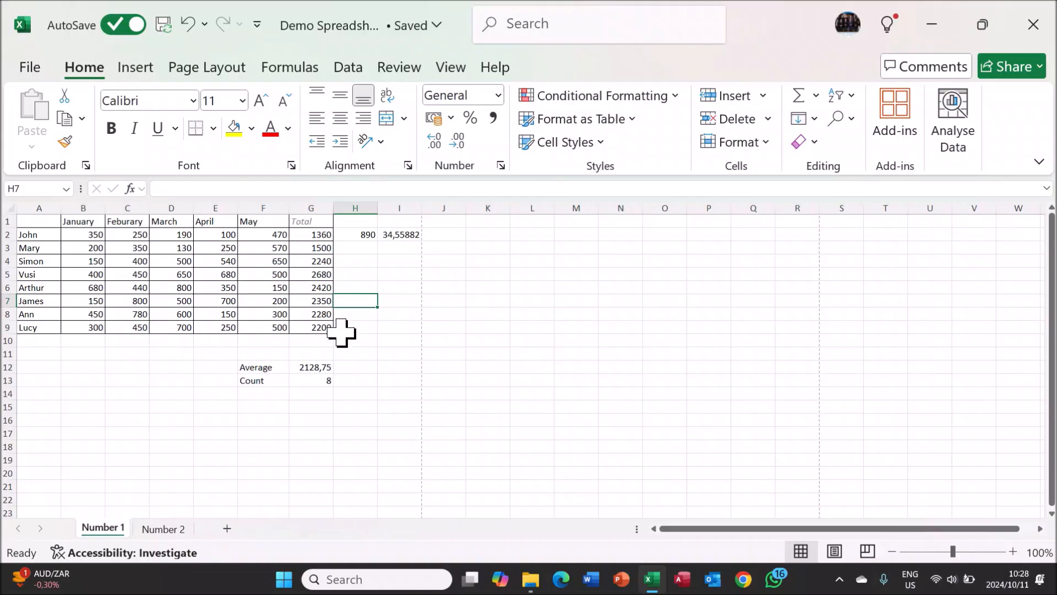
- Centre the headings in cells B1:G1 and apply the Bold and Italic font commands to them
left_click(90, 220)
left_click_drag(91, 220, 293, 219)
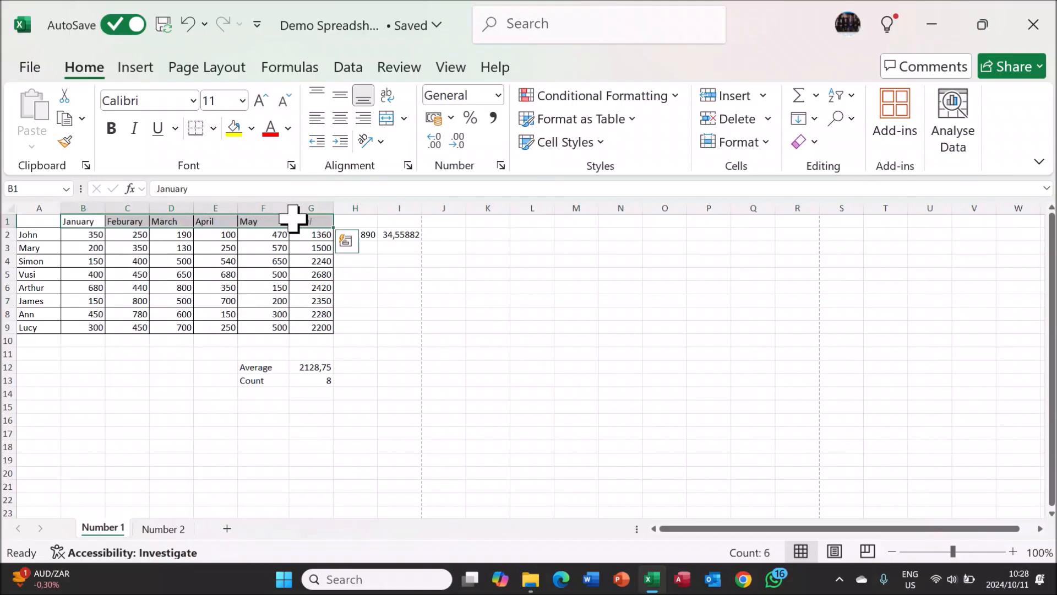
left_click(341, 118)
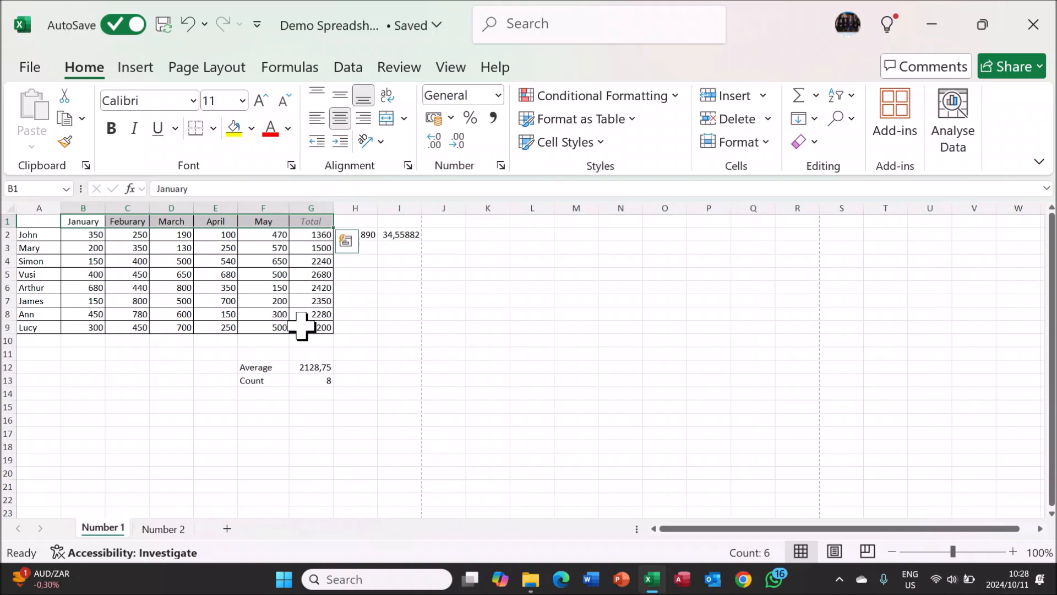
left_click(111, 128)
left_click(134, 128)
left_click(168, 392)
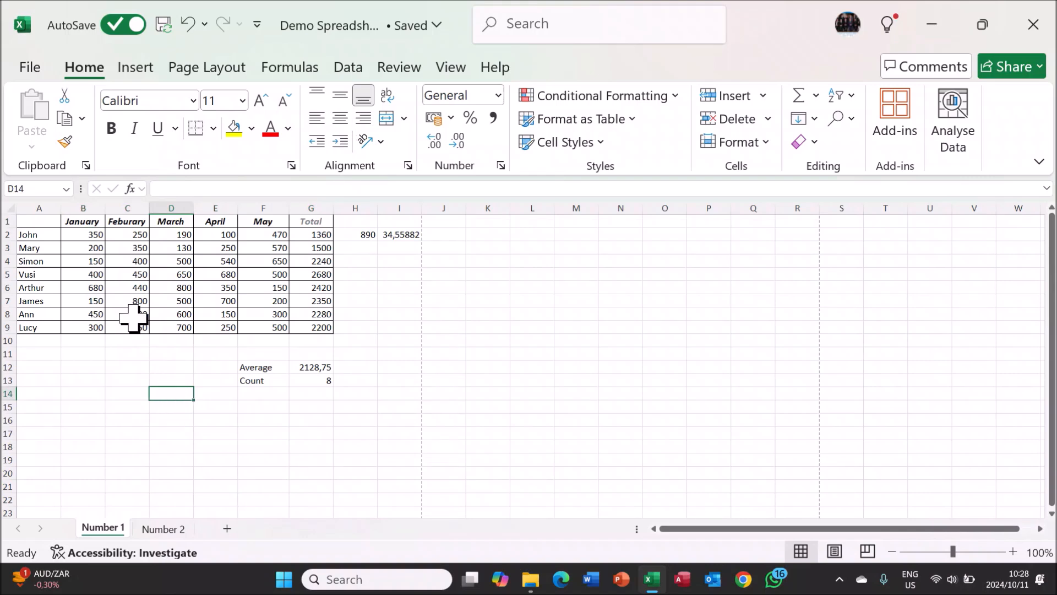
- Set the text orientation of the average result in cell G12 to Angle Anti-clockwise
left_click(318, 368)
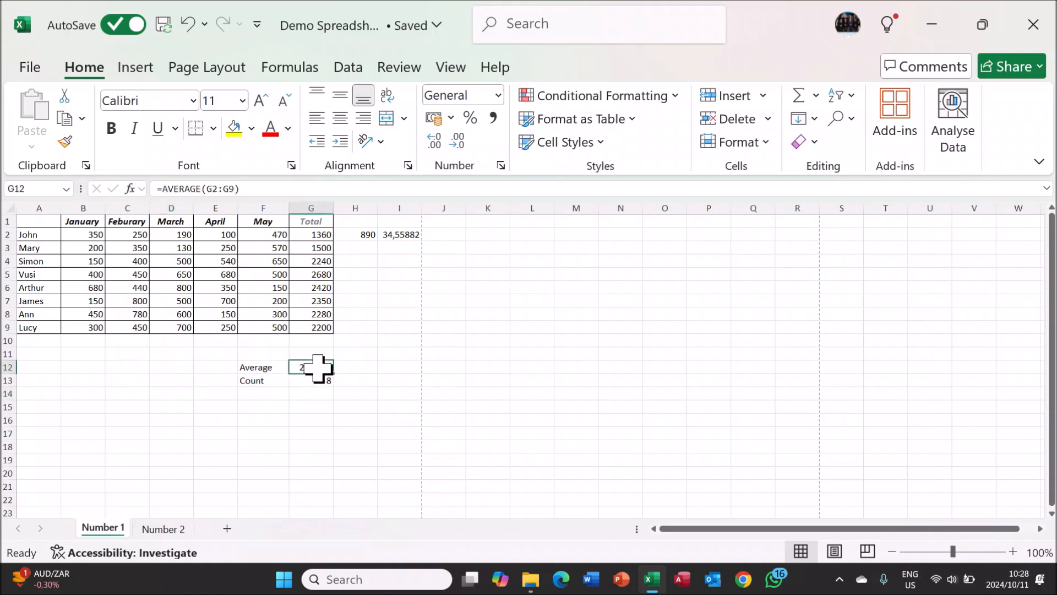
left_click(383, 146)
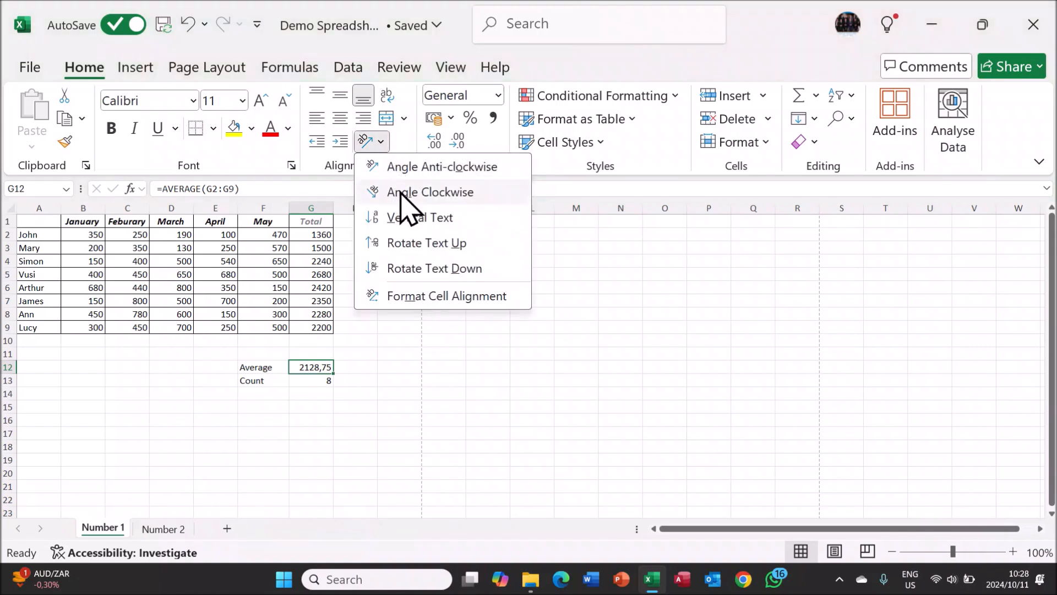
left_click(411, 167)
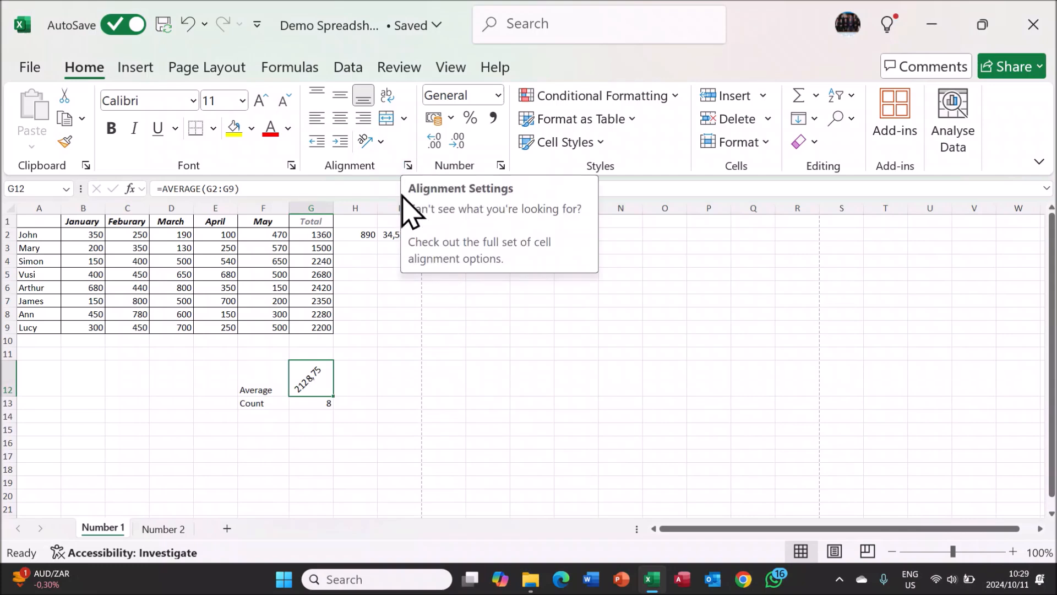
left_click(347, 430)
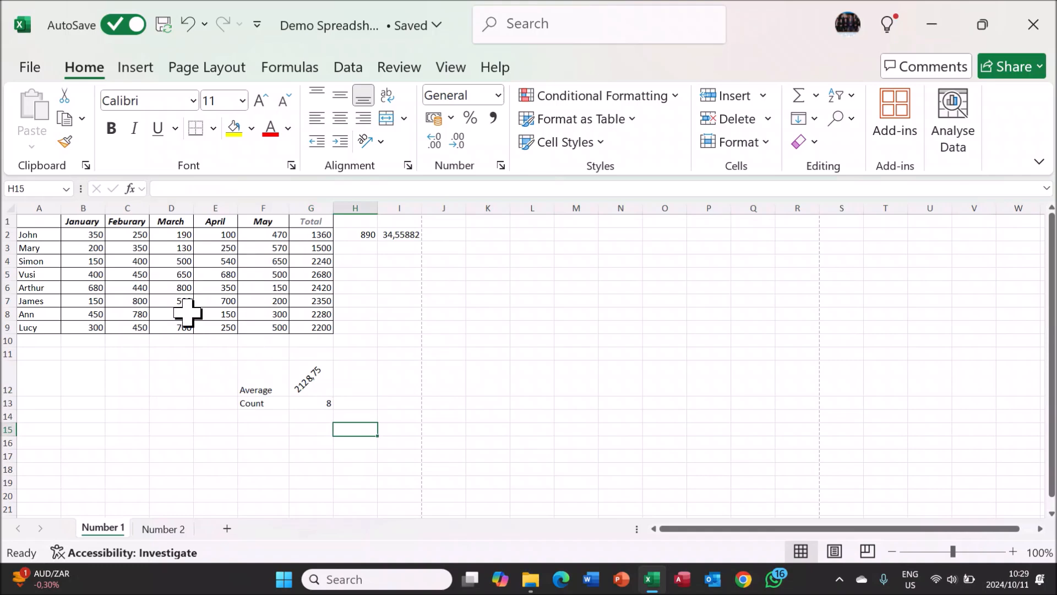
- Remove the borders from the table range A1:G9 and put All Borders back on it
left_click_drag(48, 220, 300, 327)
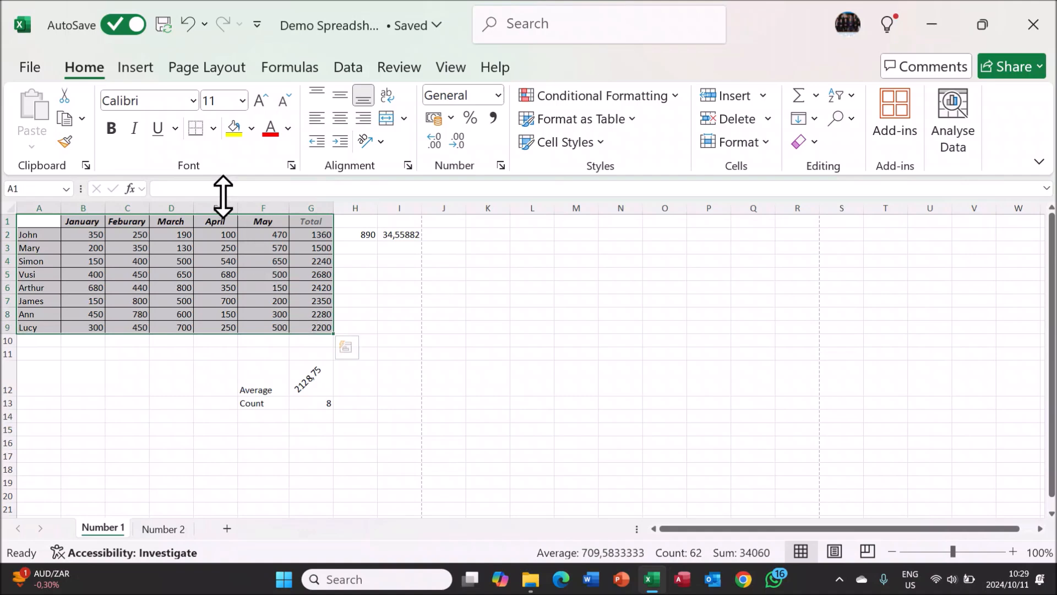
left_click(213, 130)
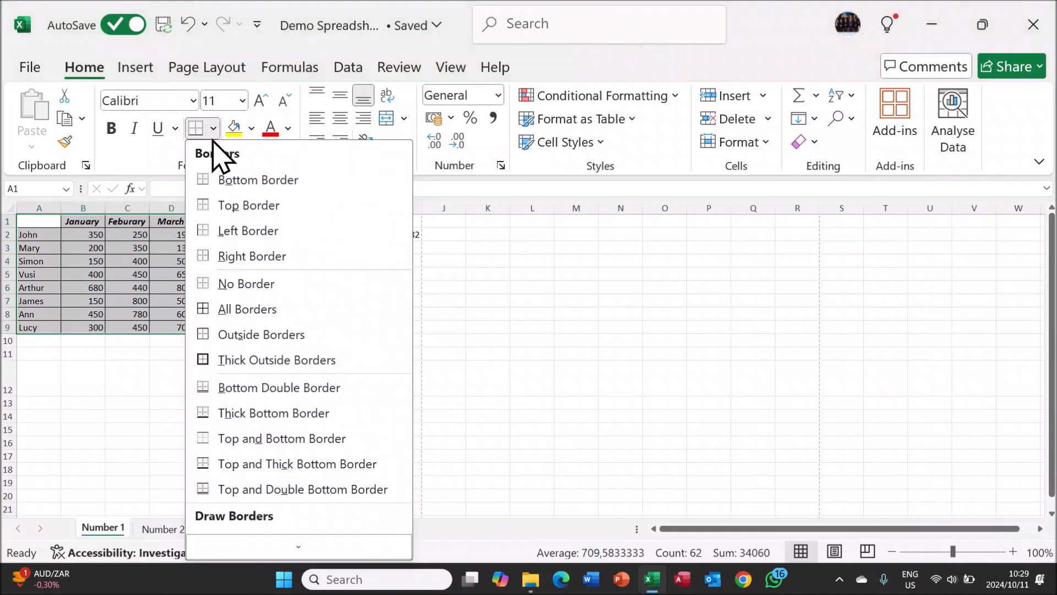
left_click(232, 285)
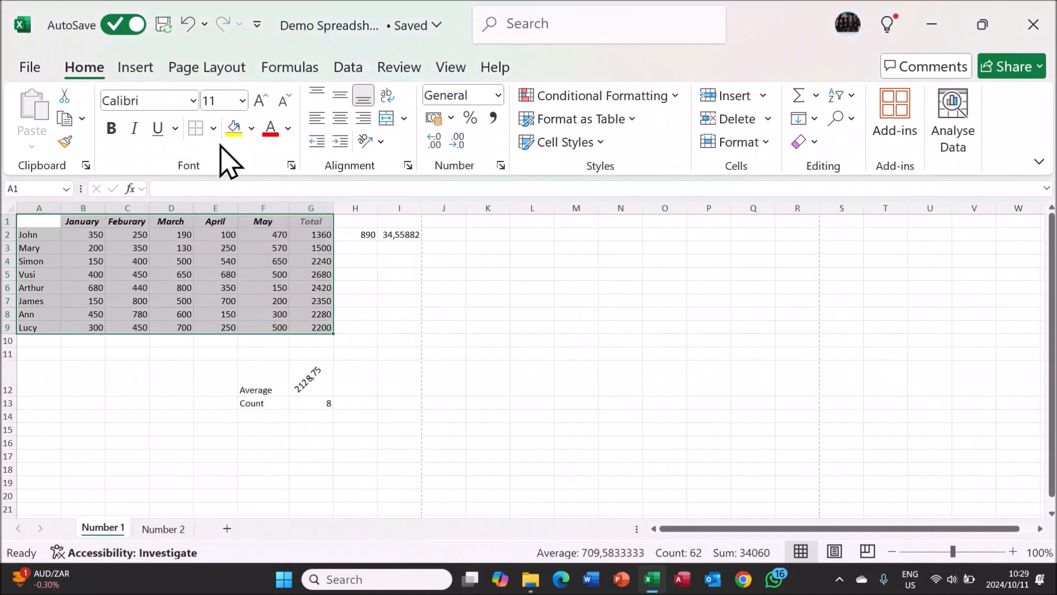
left_click(214, 130)
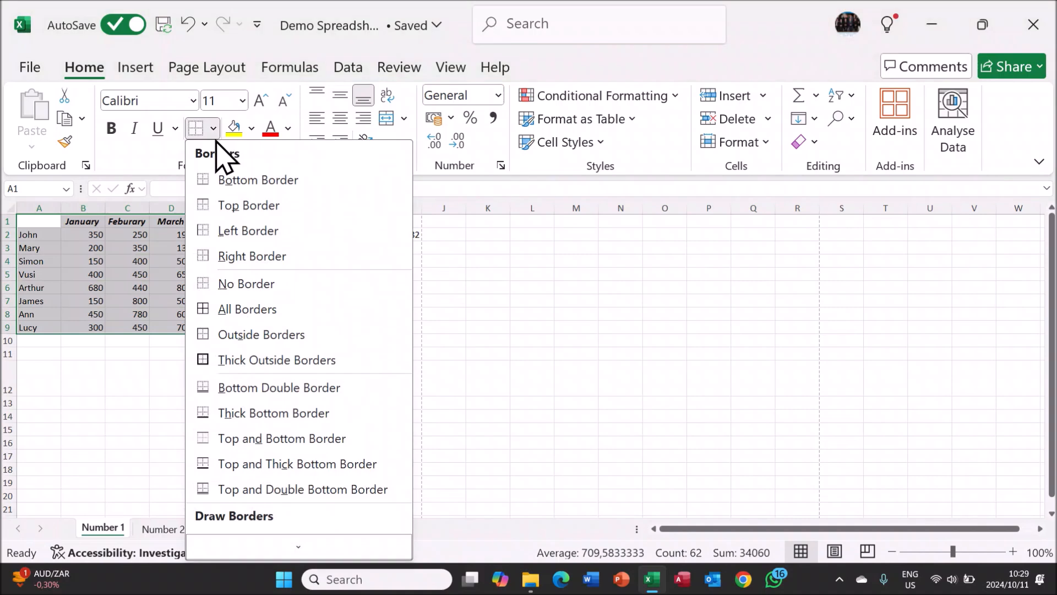
left_click(236, 308)
left_click(217, 375)
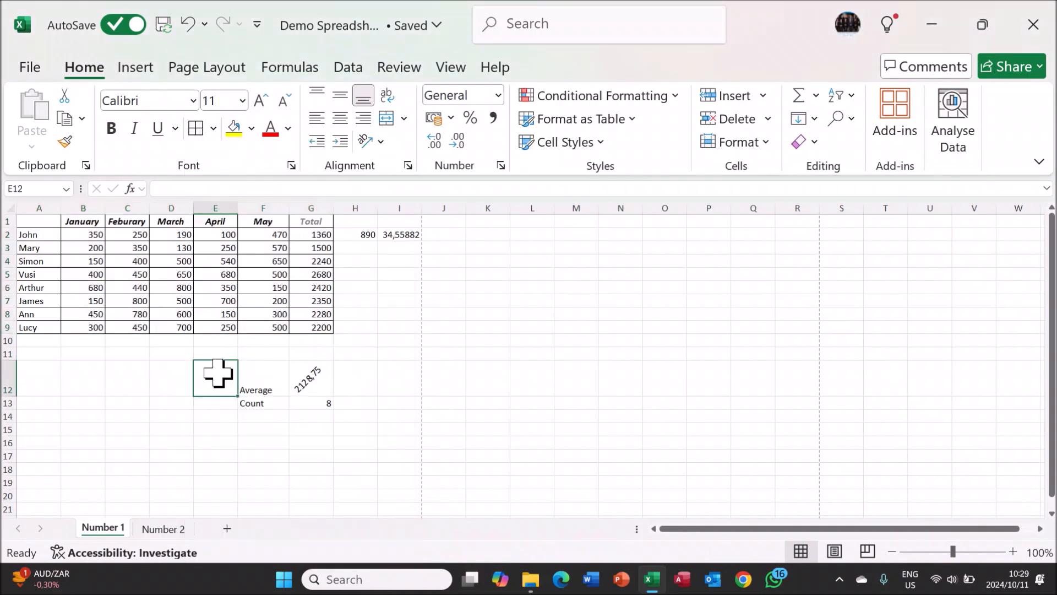
- Fill the names in cells A2:A9 with a light blue theme colour and set them back to No Fill
left_click(40, 234)
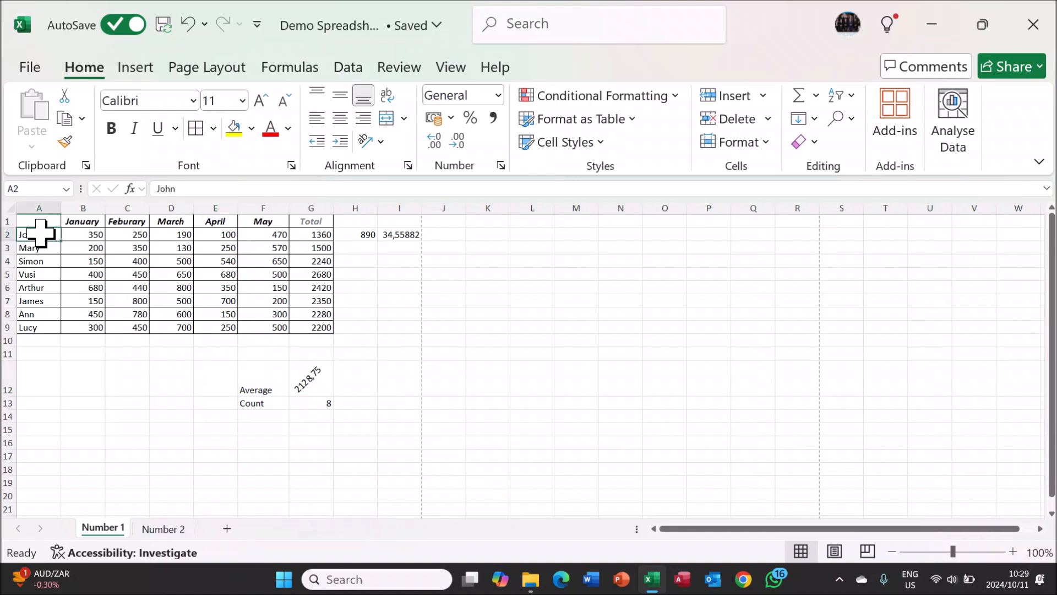
left_click_drag(40, 234, 33, 327)
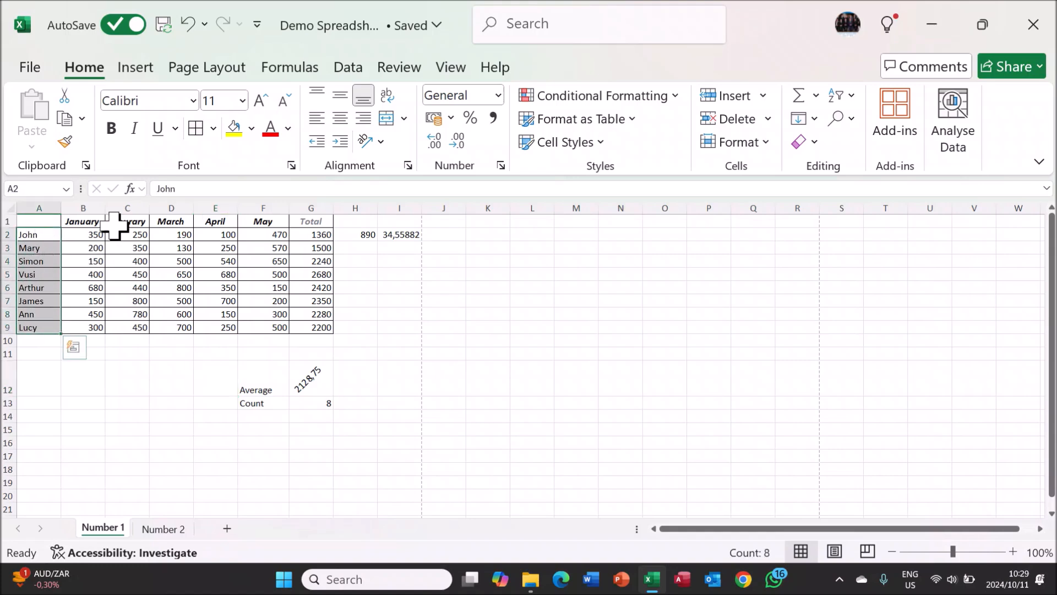
left_click(251, 132)
left_click(262, 221)
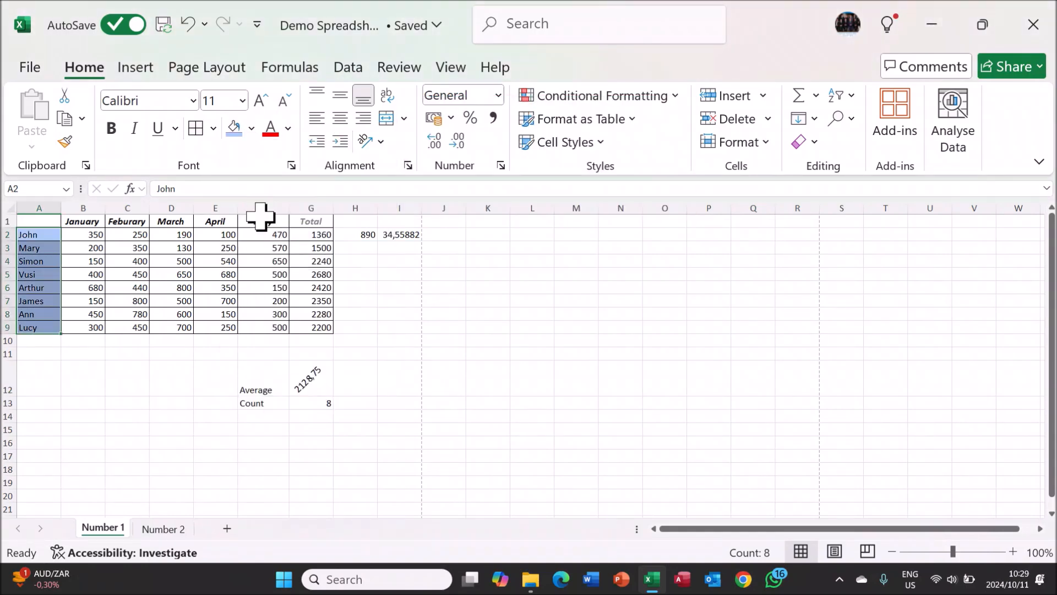
left_click(251, 130)
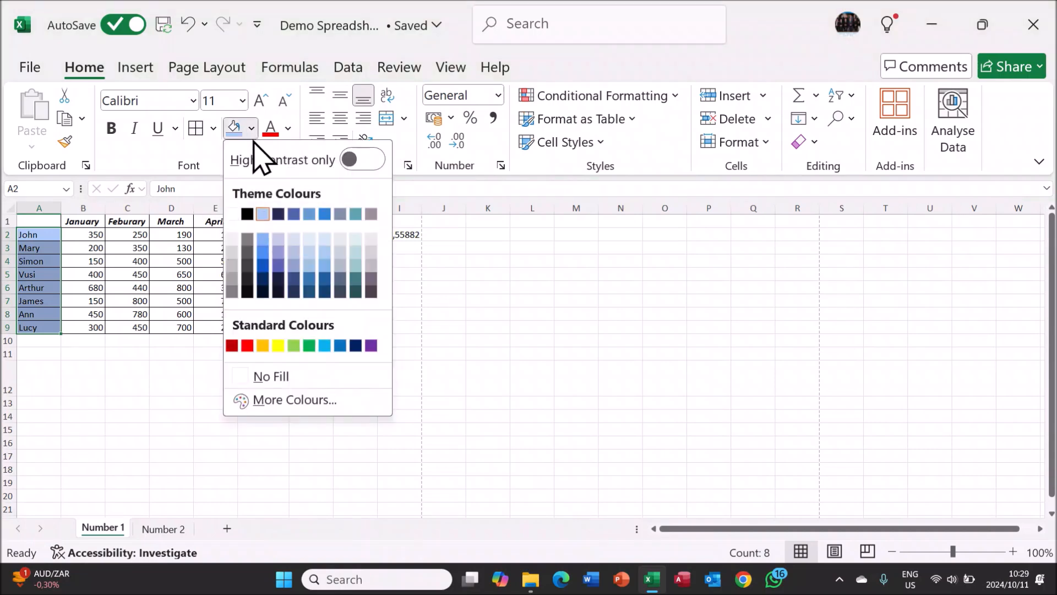
left_click(269, 380)
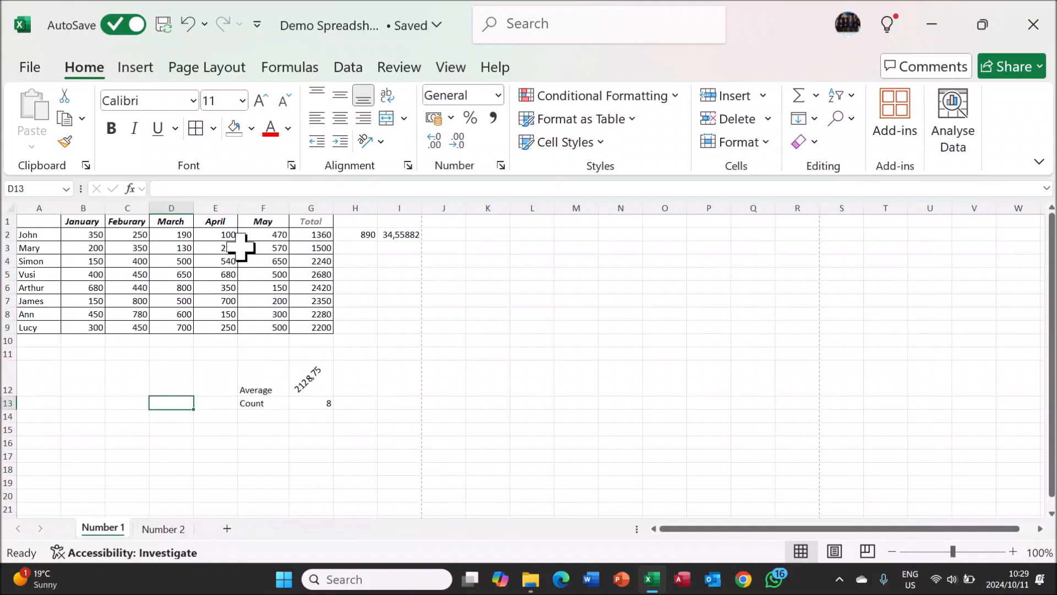
- Run the spelling check on the whole sheet and change the misspelled month heading in C1 to February
left_click(405, 71)
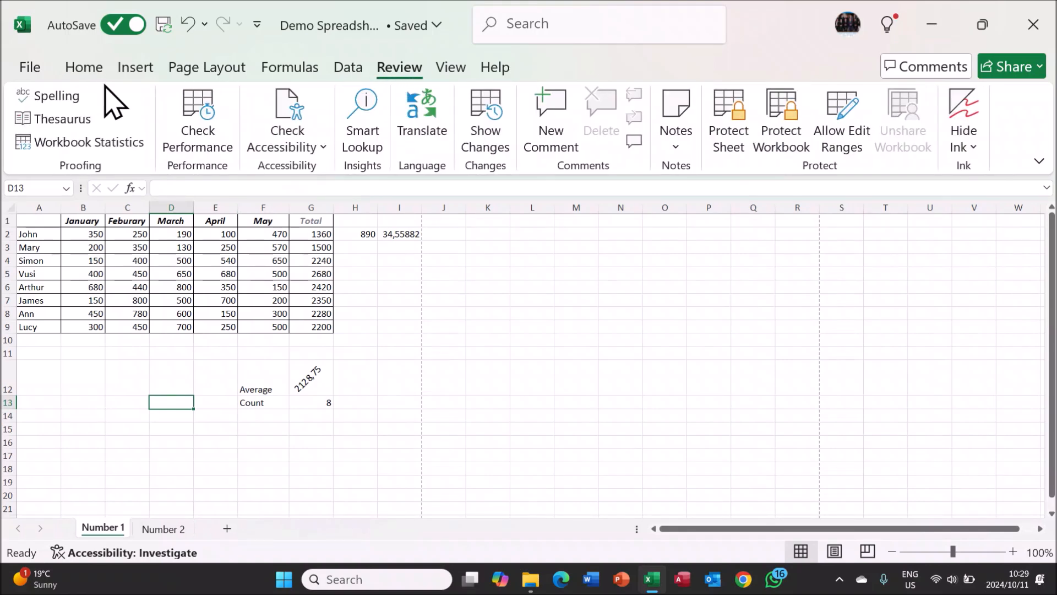
left_click(70, 96)
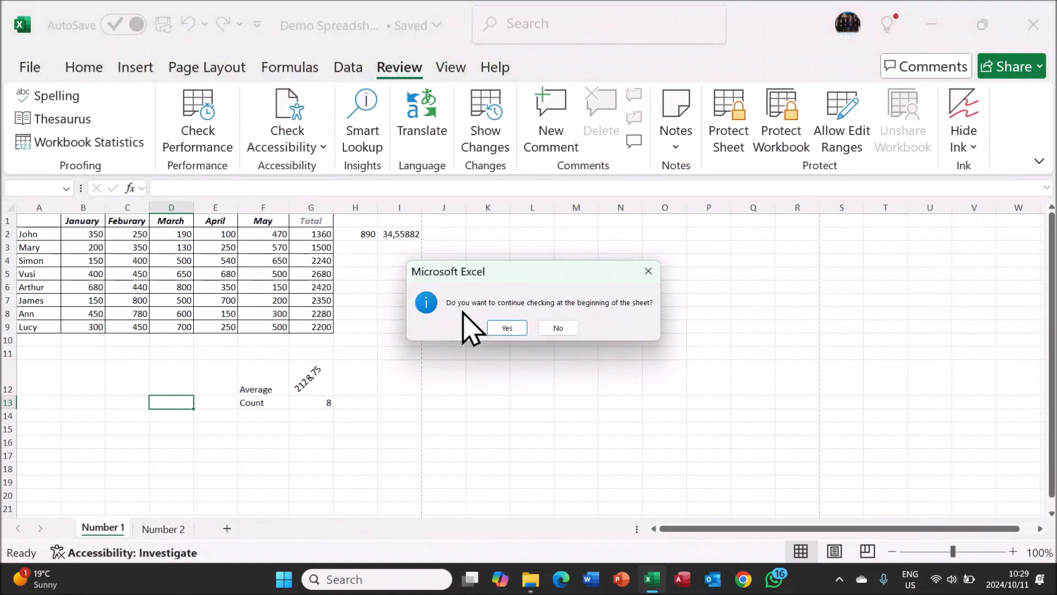
left_click(507, 329)
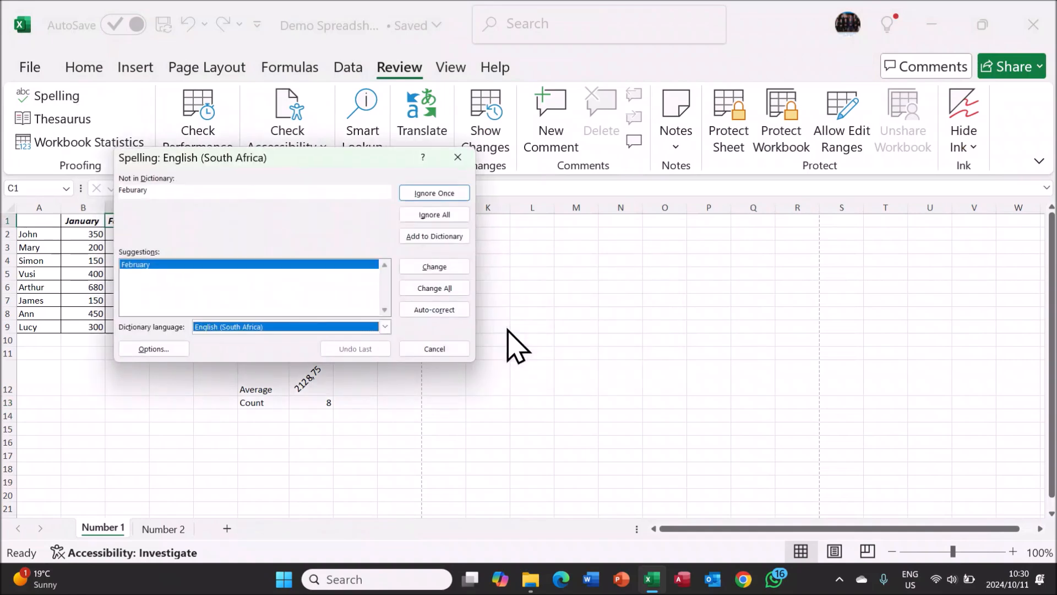
left_click(420, 267)
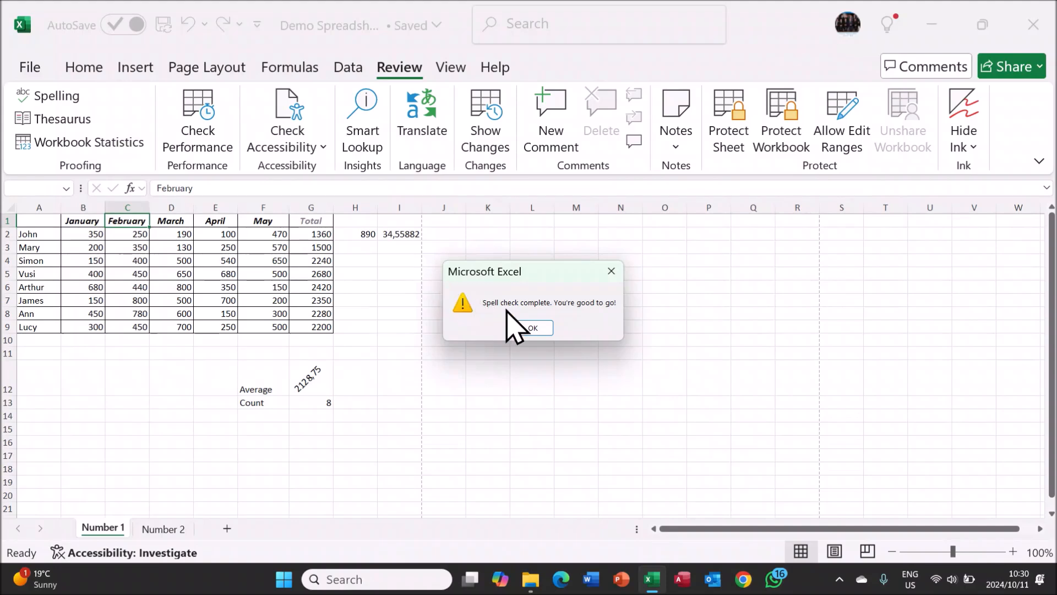
left_click(532, 329)
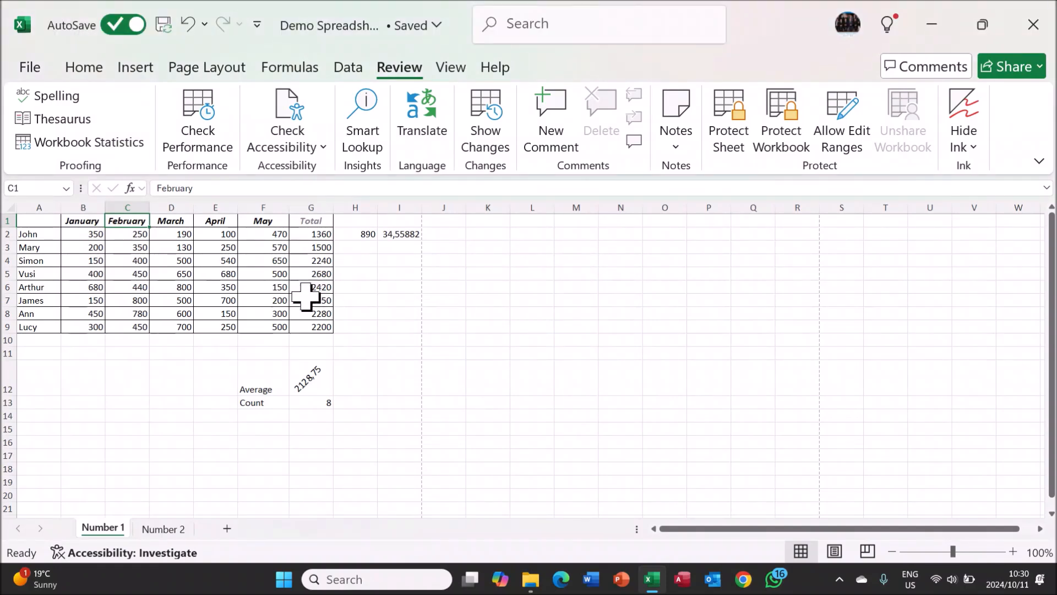
- Reset the ignored errors in the error checking section of the Formulas options and accept the options
left_click(31, 67)
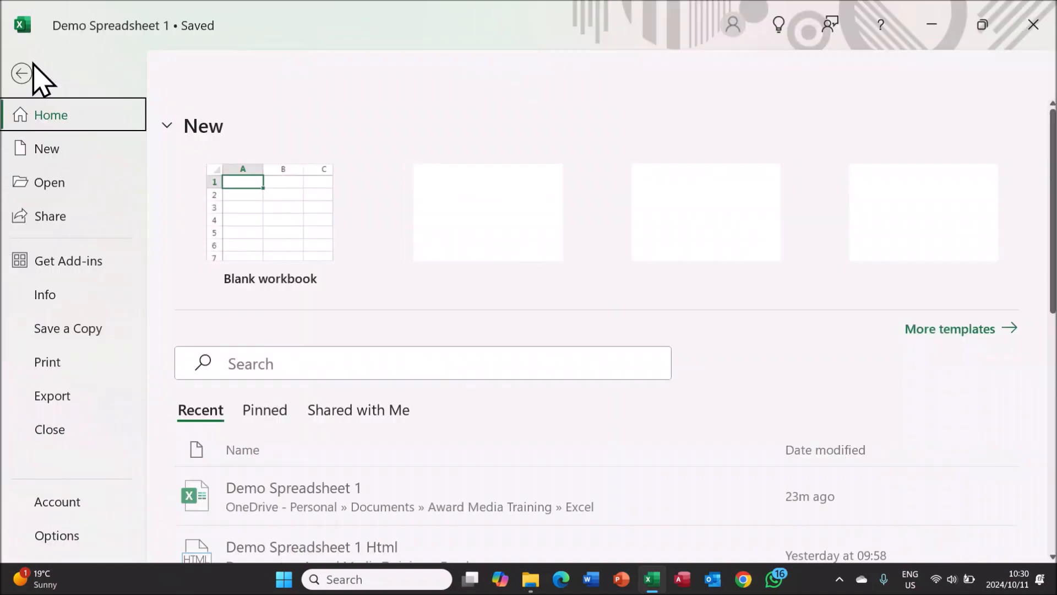
left_click(65, 534)
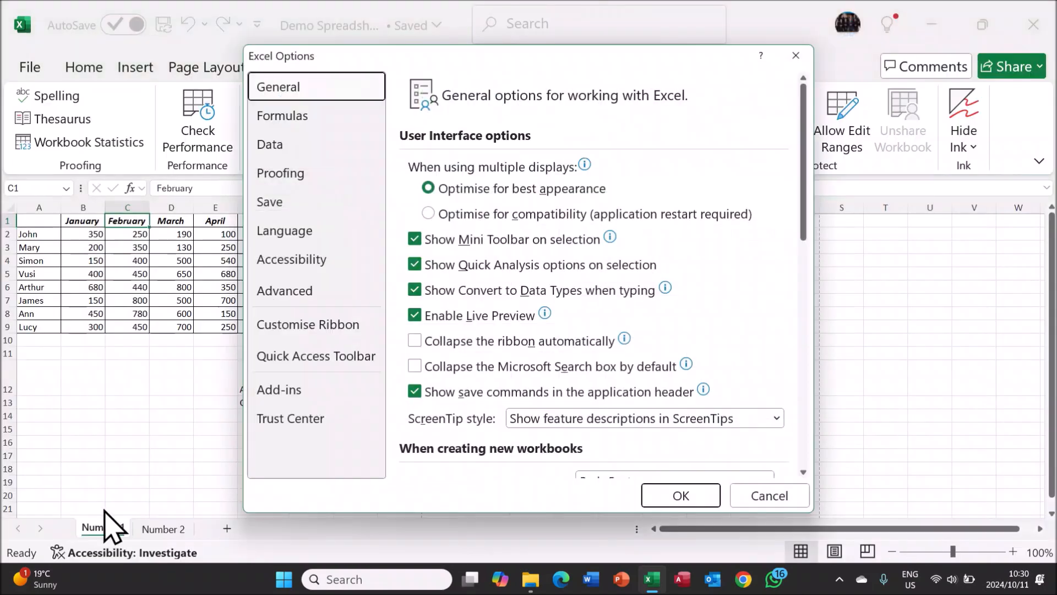
scroll(547, 380, "down", 1)
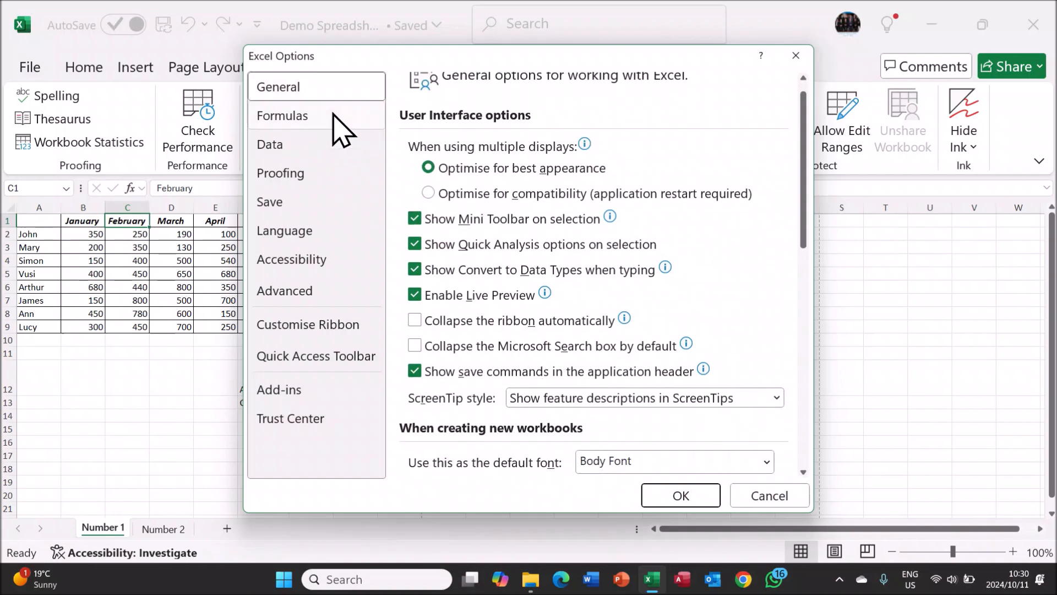
left_click(336, 119)
scroll(554, 341, "down", 3)
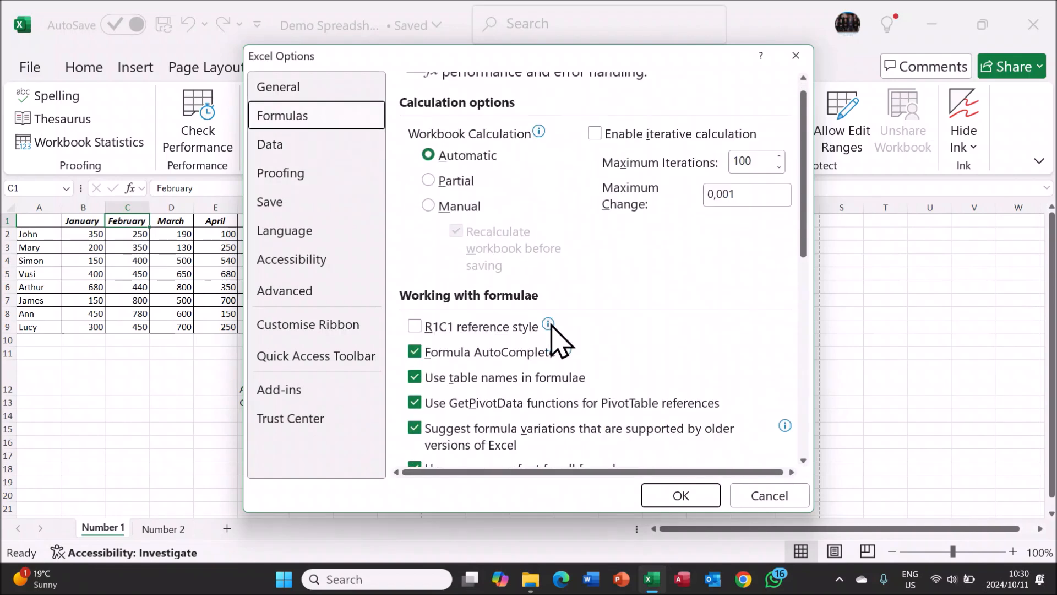
scroll(556, 341, "down", 7)
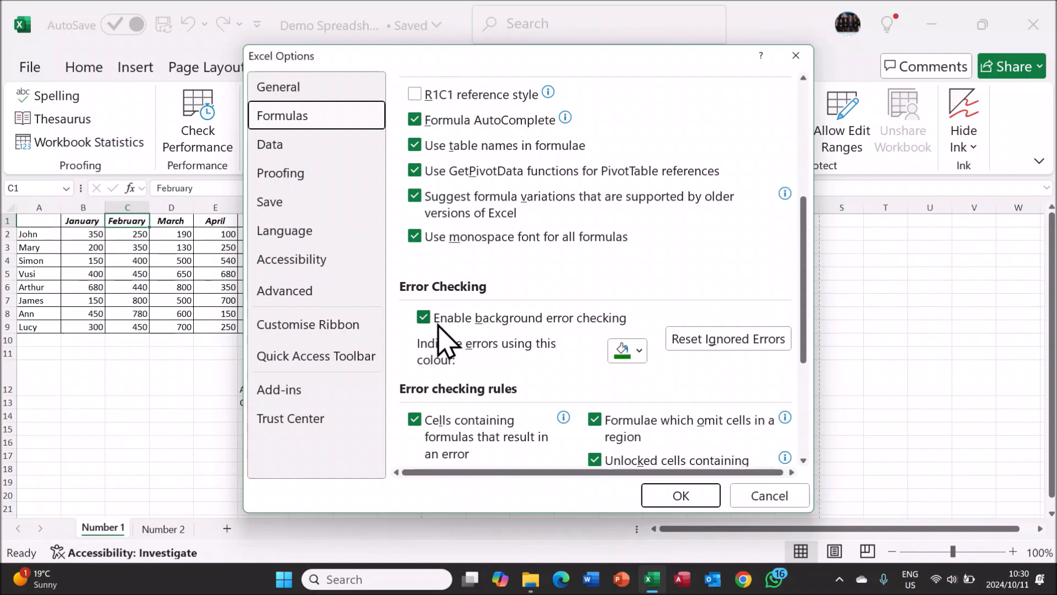
left_click(719, 342)
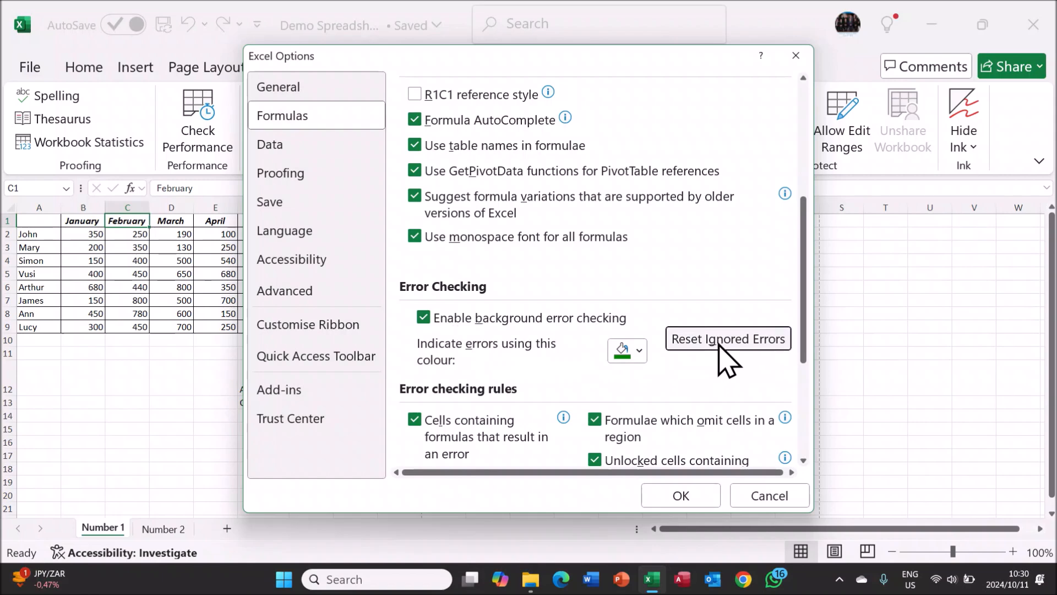
scroll(504, 352, "down", 1)
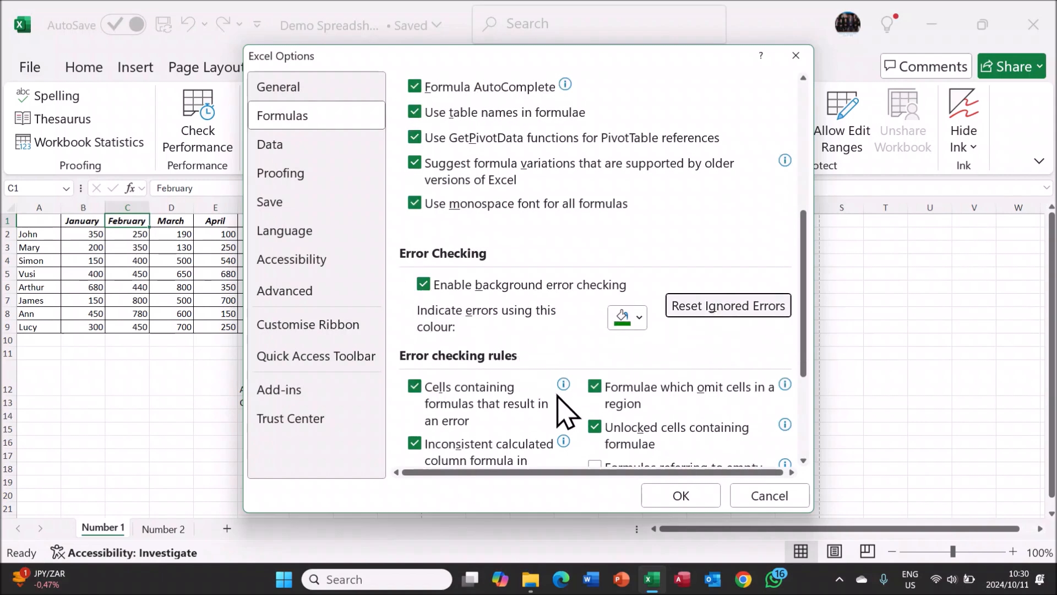
left_click(679, 500)
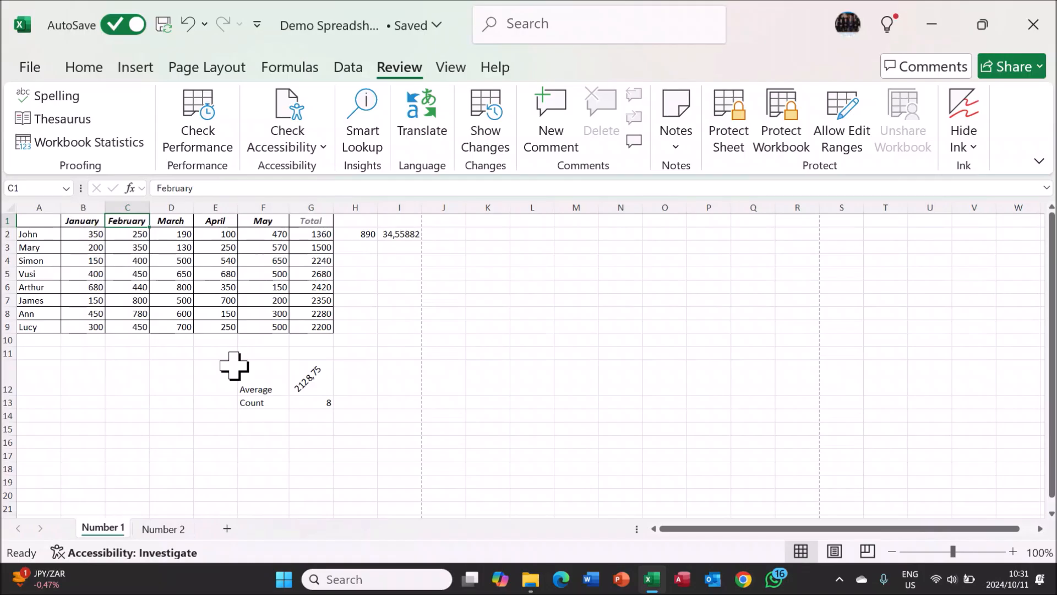
- Open the print settings and set the print range to Print Entire Workbook
left_click(41, 70)
left_click(77, 363)
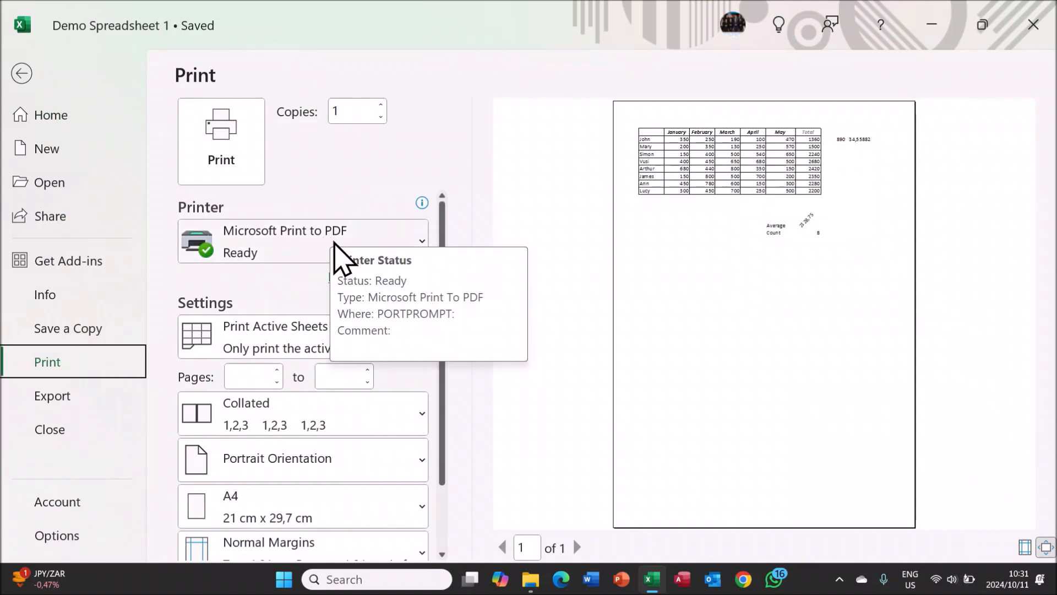
left_click(315, 350)
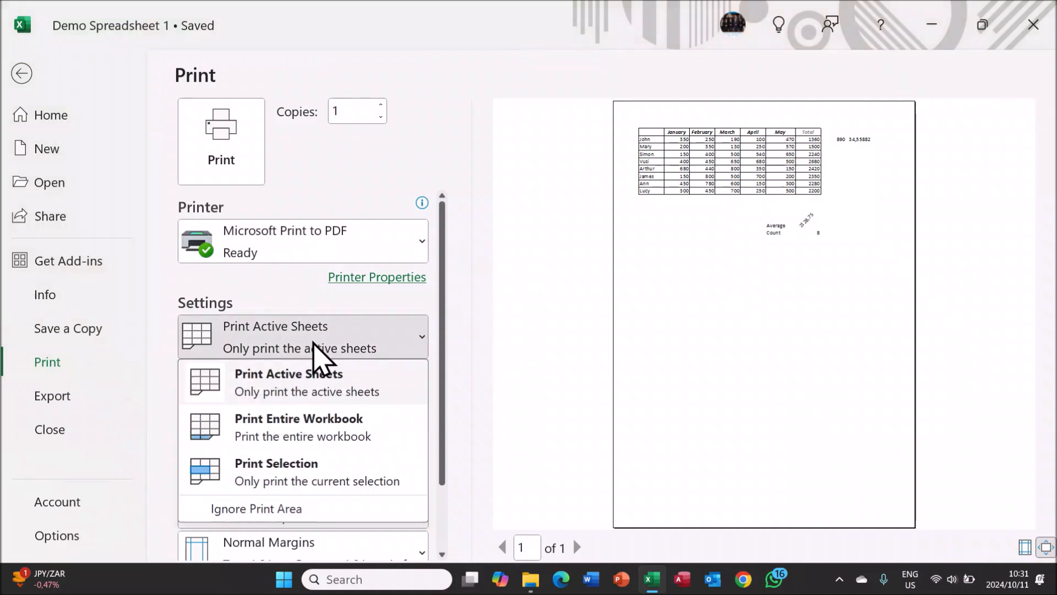
left_click(325, 438)
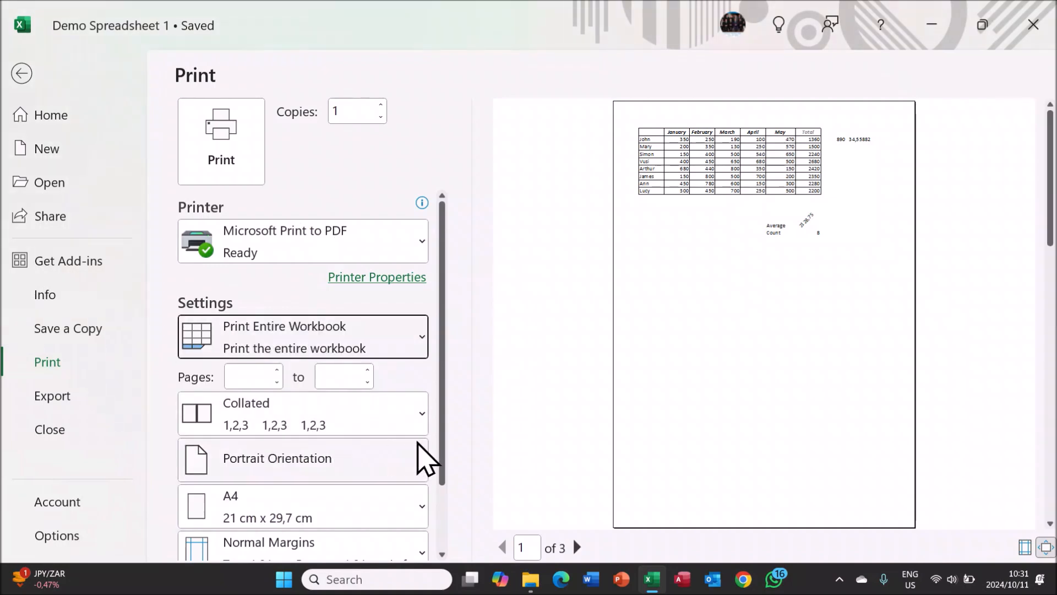
- Choose Portrait Orientation and Normal margins for the printout
scroll(374, 435, "down", 3)
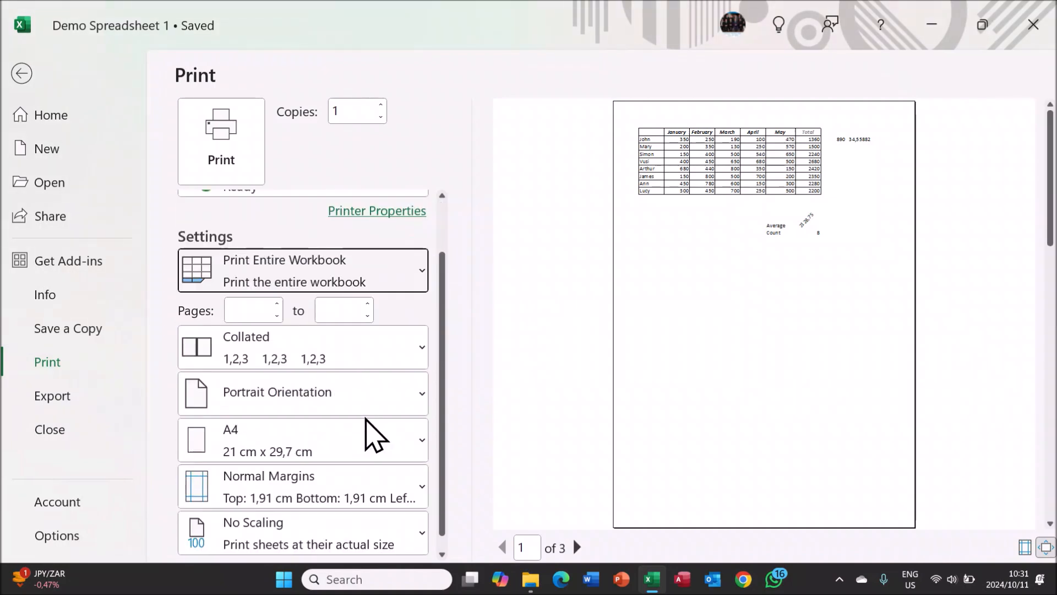
left_click(377, 385)
left_click(366, 422)
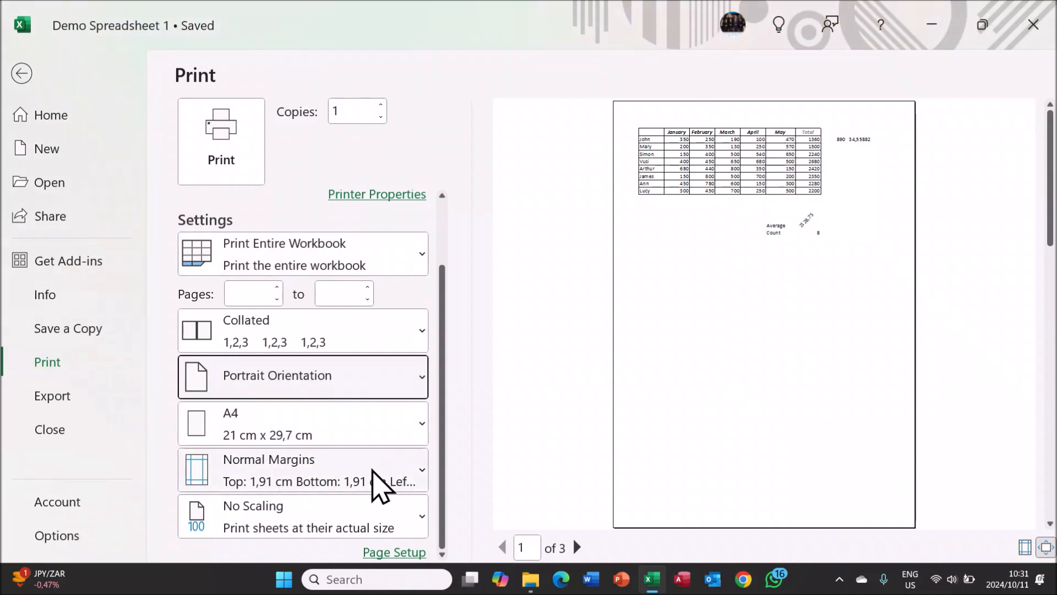
left_click(379, 483)
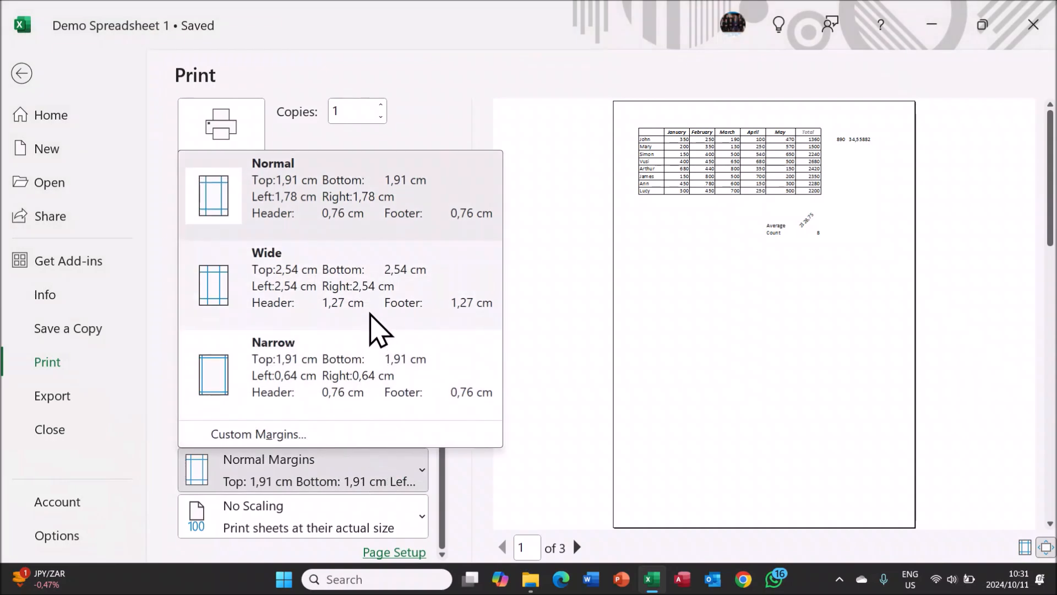
left_click(366, 226)
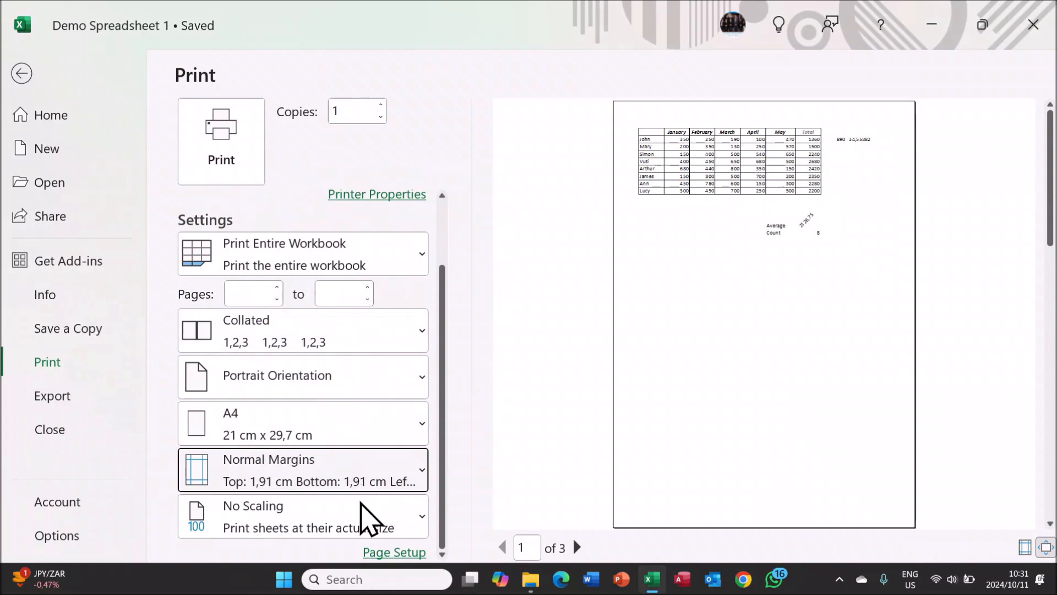
- Add a custom header reading "Demo Excel Spreadsheet 1" in the centre section and check all pages in the print preview
left_click(384, 552)
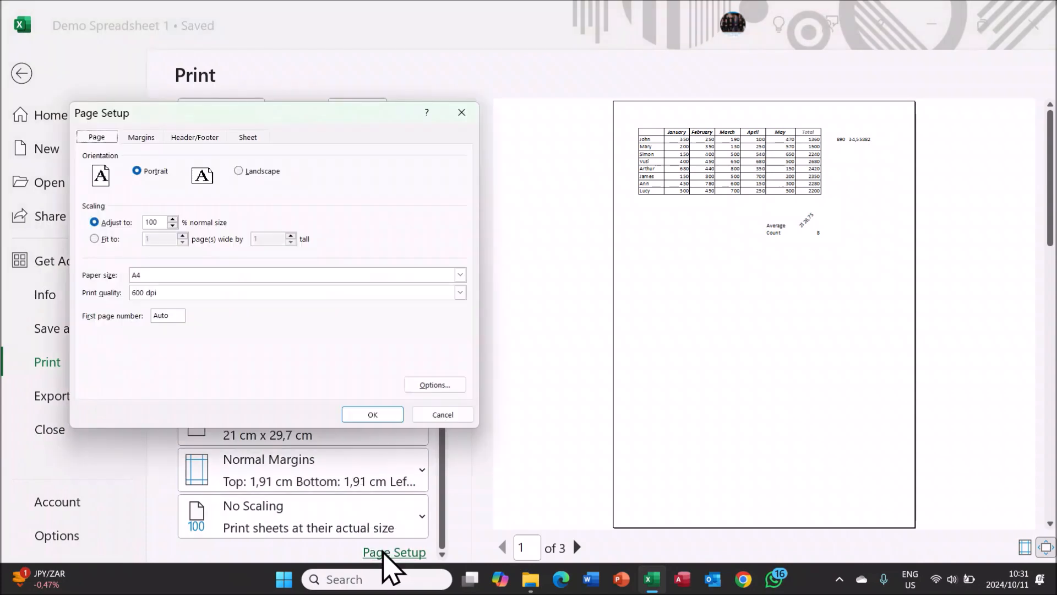
left_click(180, 140)
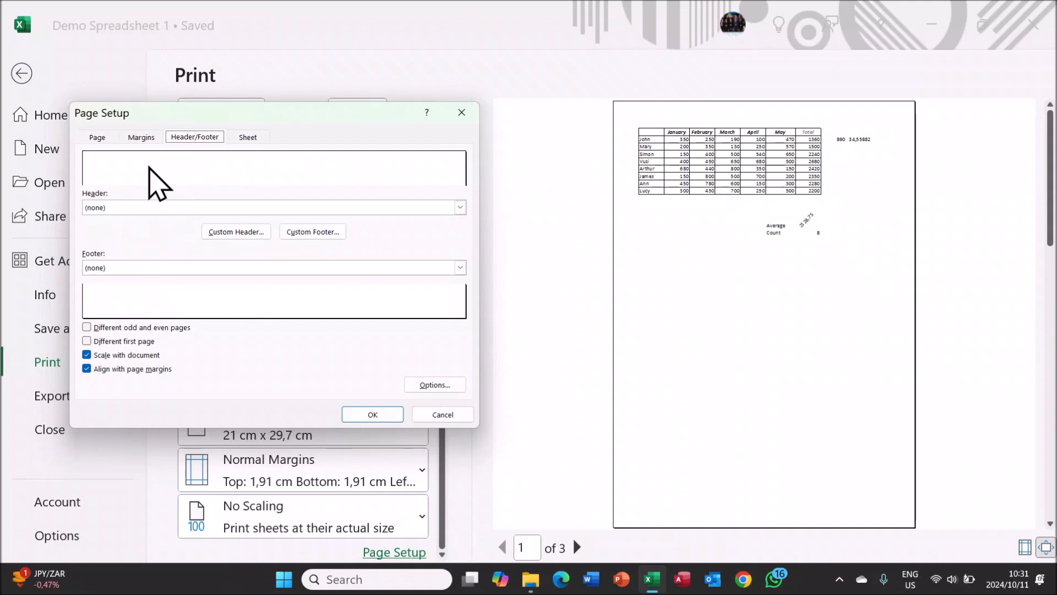
left_click(223, 232)
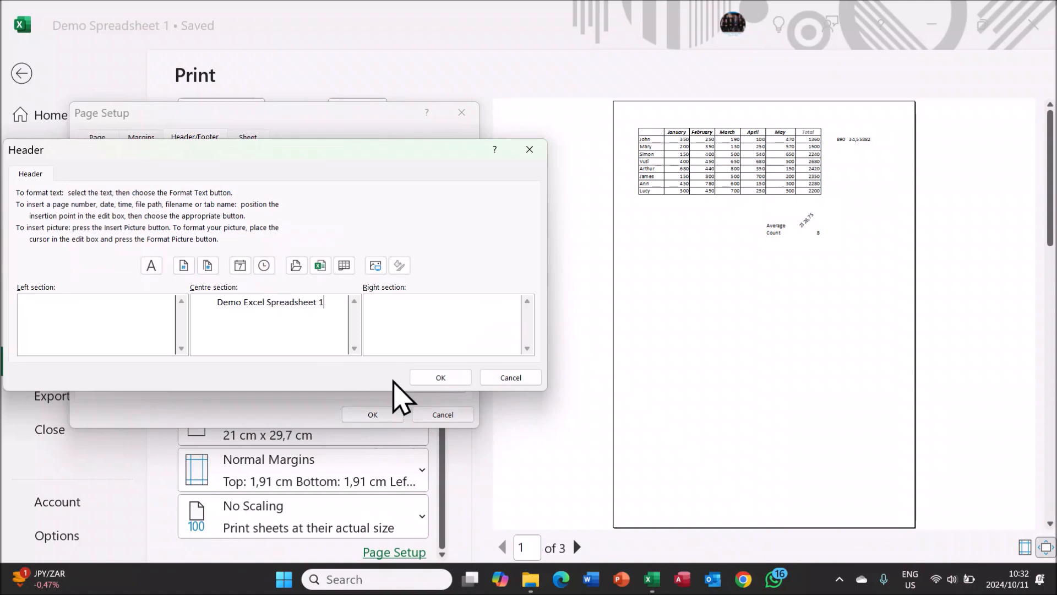
left_click(440, 378)
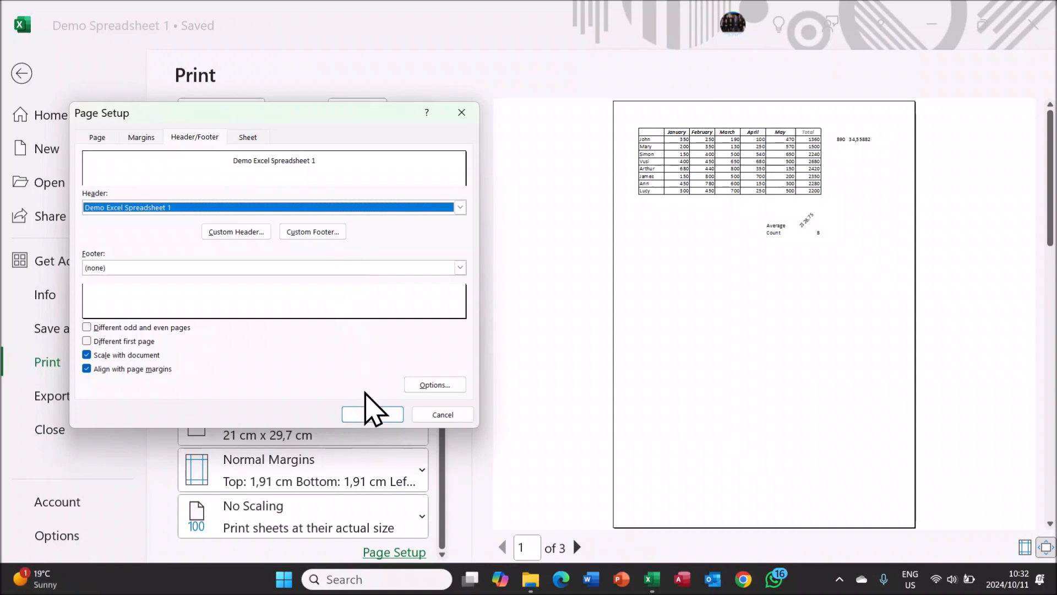
left_click(376, 416)
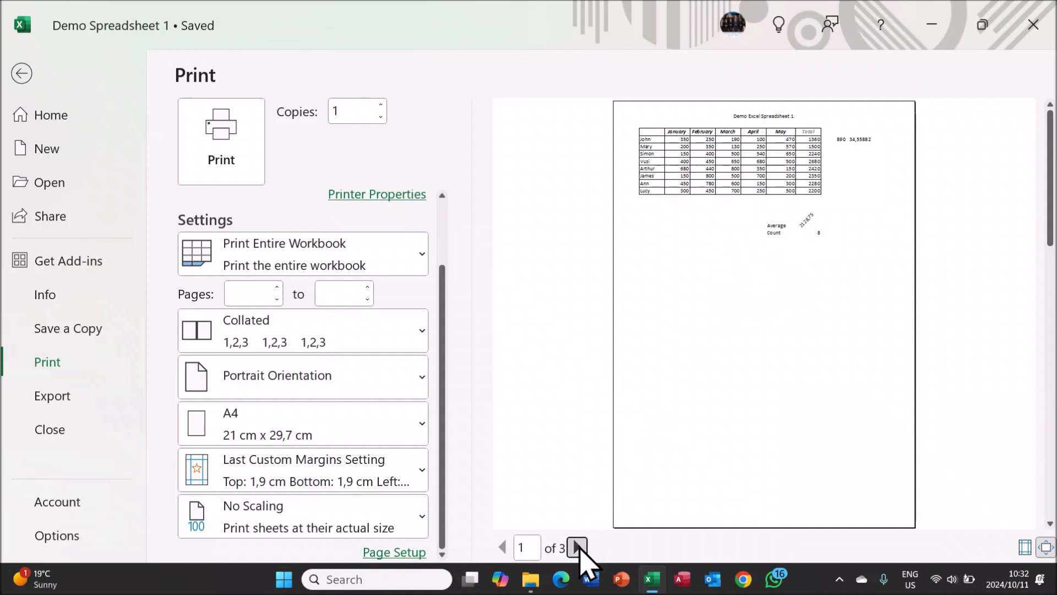
left_click(578, 547)
left_click(578, 547)
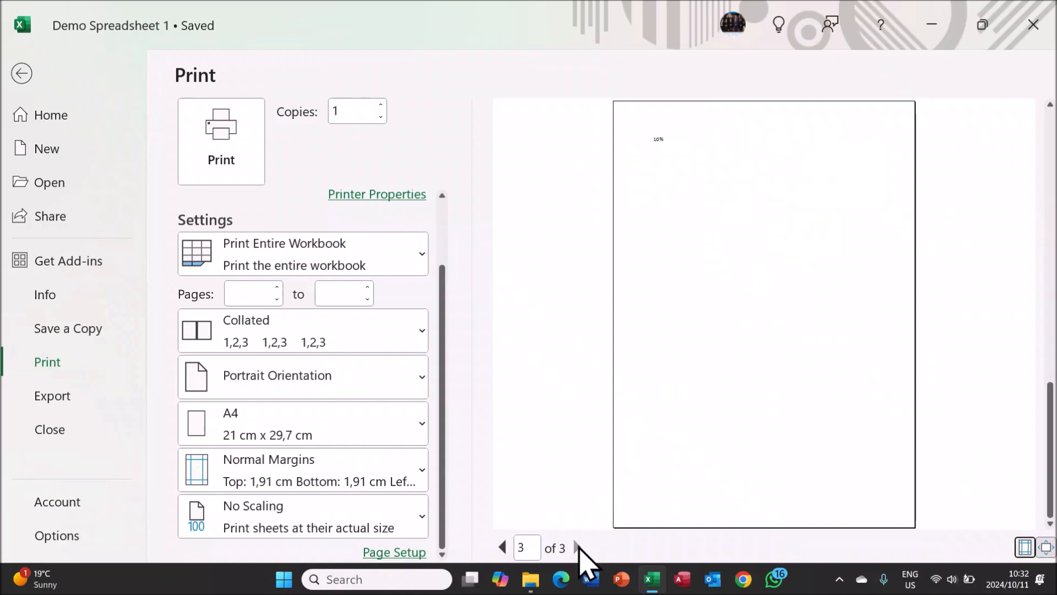
left_click(502, 548)
left_click(502, 548)
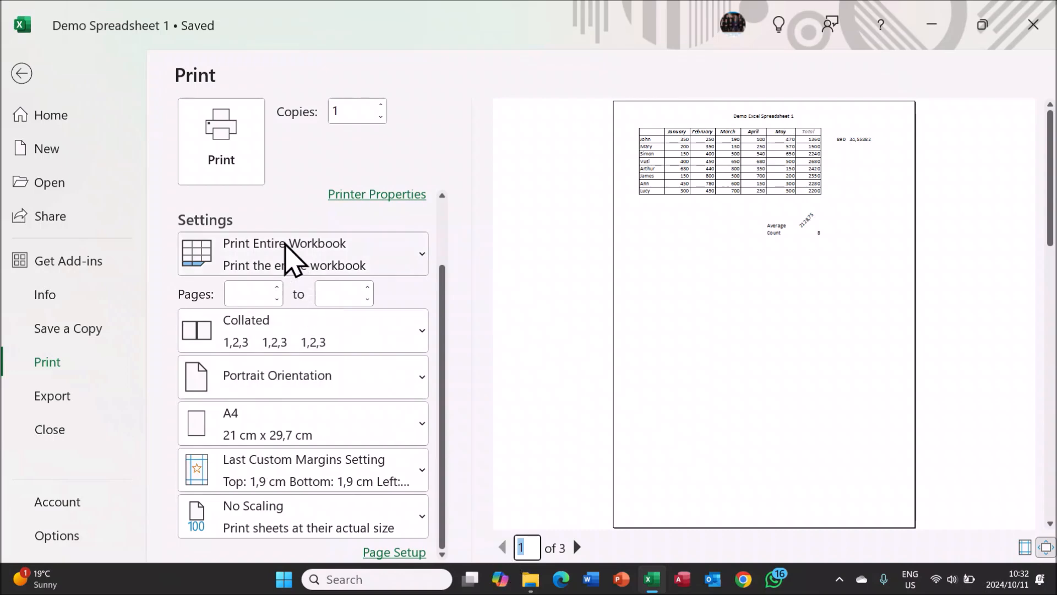
- Print the workbook to PDF and choose the Excel folder inside Documents > Award Media Training as the save location
left_click(241, 177)
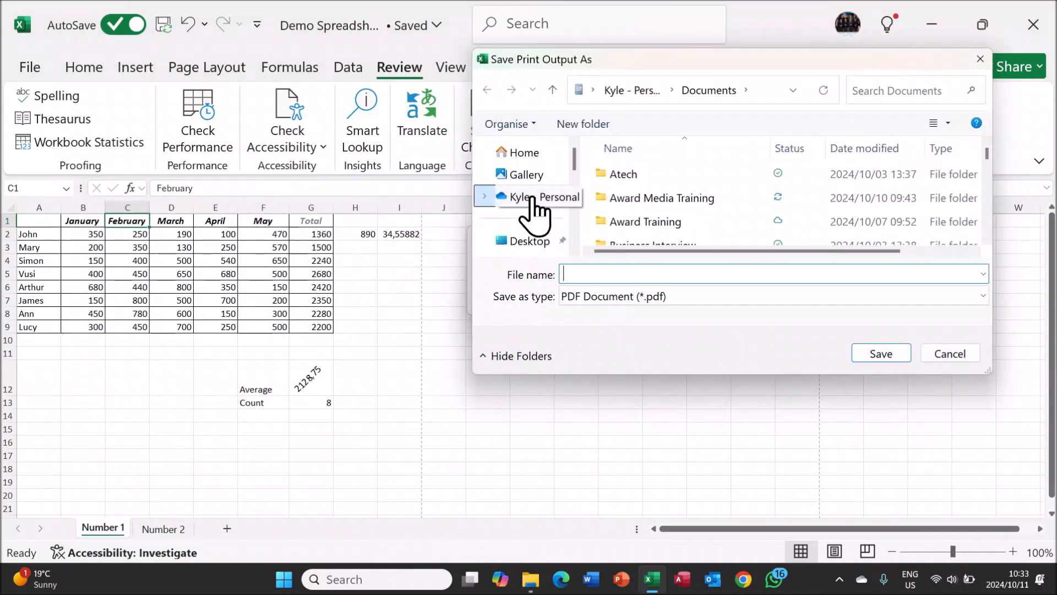
scroll(532, 198, "down", 5)
scroll(533, 187, "up", 3)
left_click(530, 192)
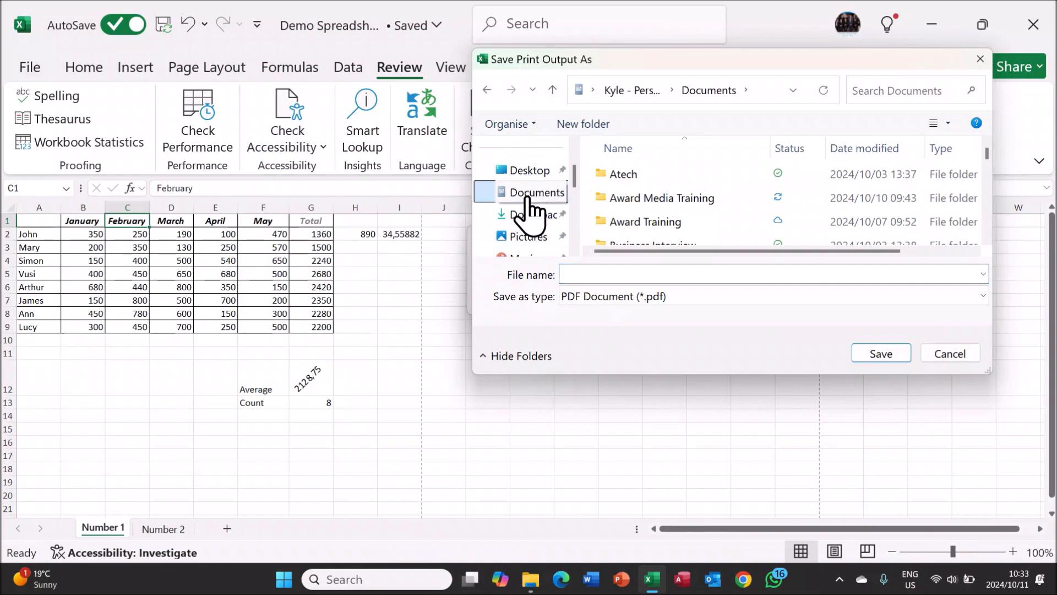
double_click(639, 203)
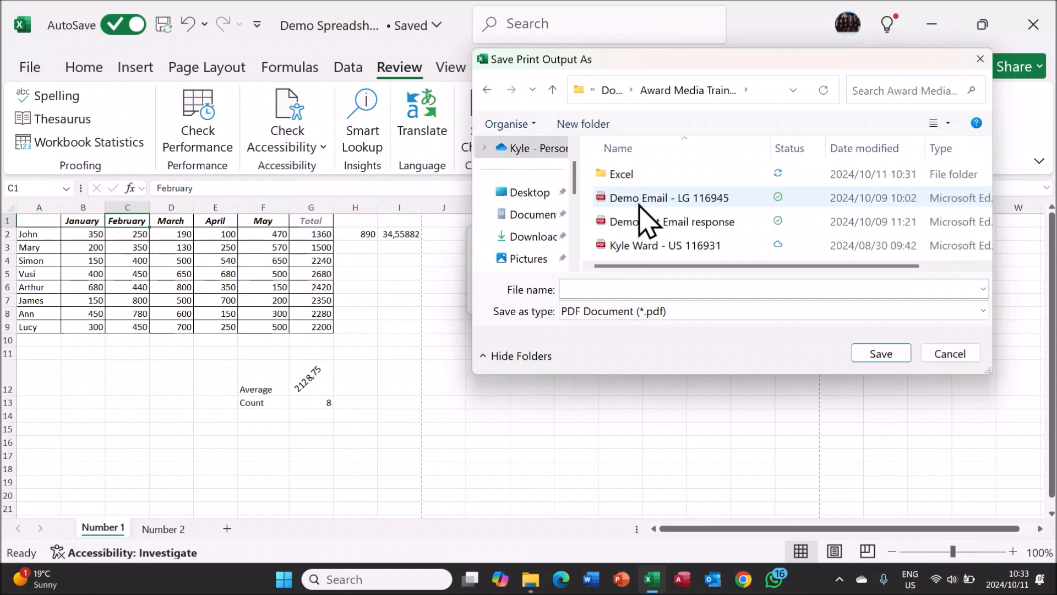
double_click(650, 181)
- Name the PDF output "Demo Spreadsheet 1 PDF Printout" and save it
left_click(653, 274)
type("Demo Spreadsh")
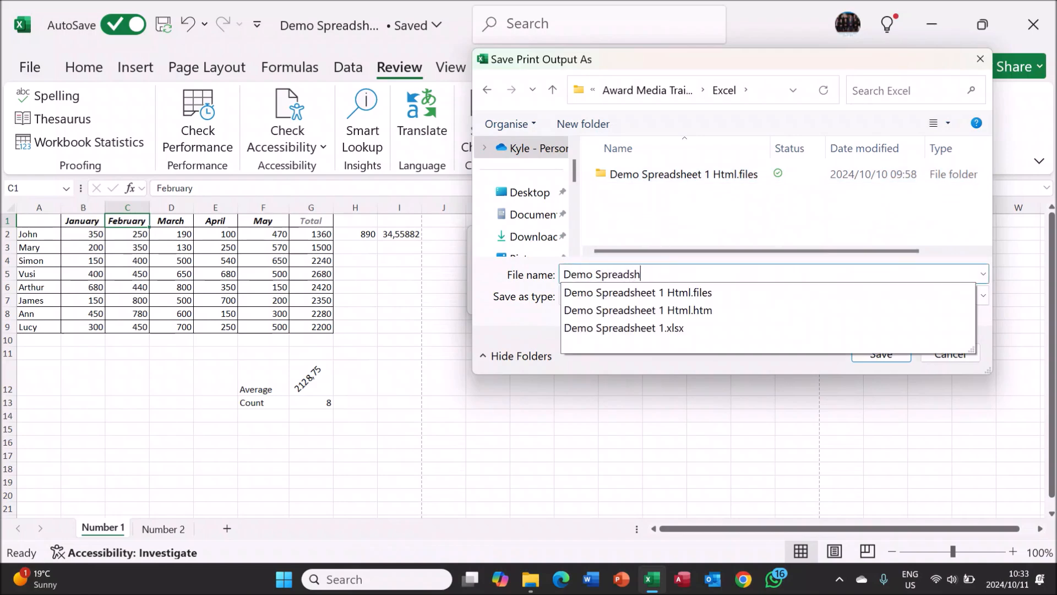
type("eet 1")
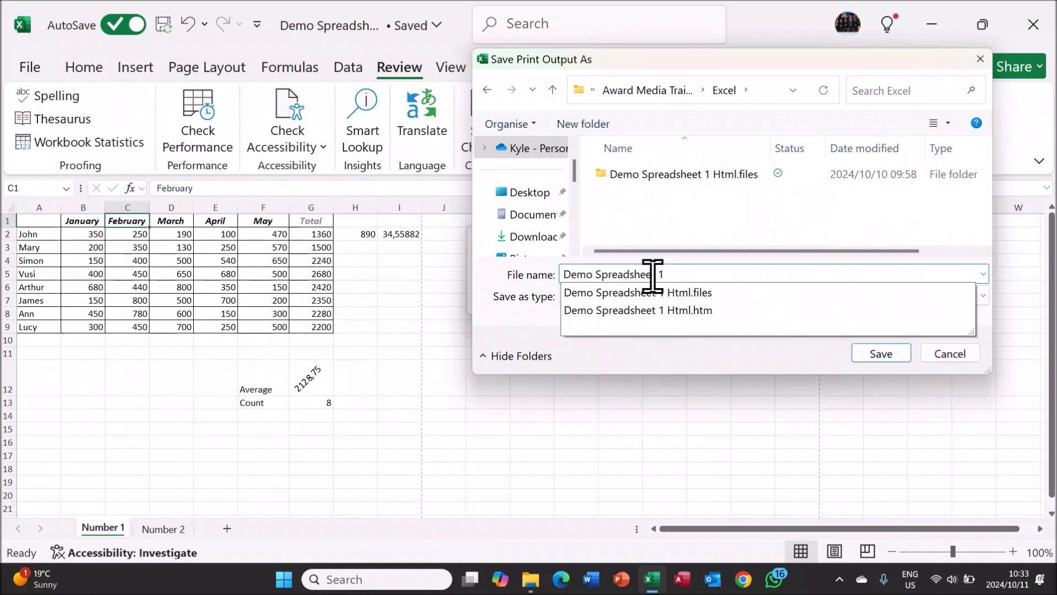
type(" PDF Printout")
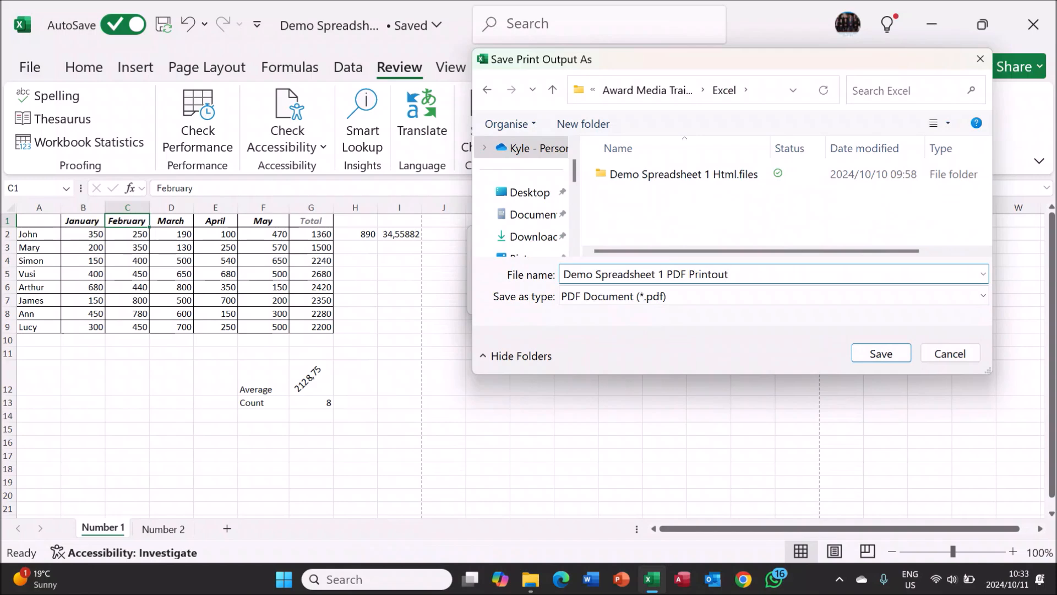
left_click(884, 357)
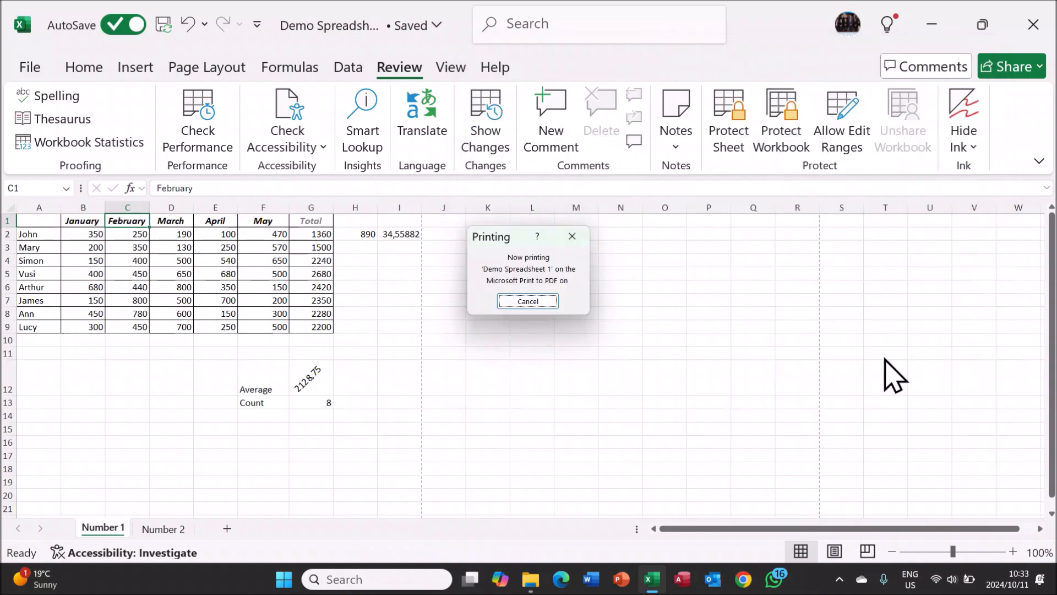